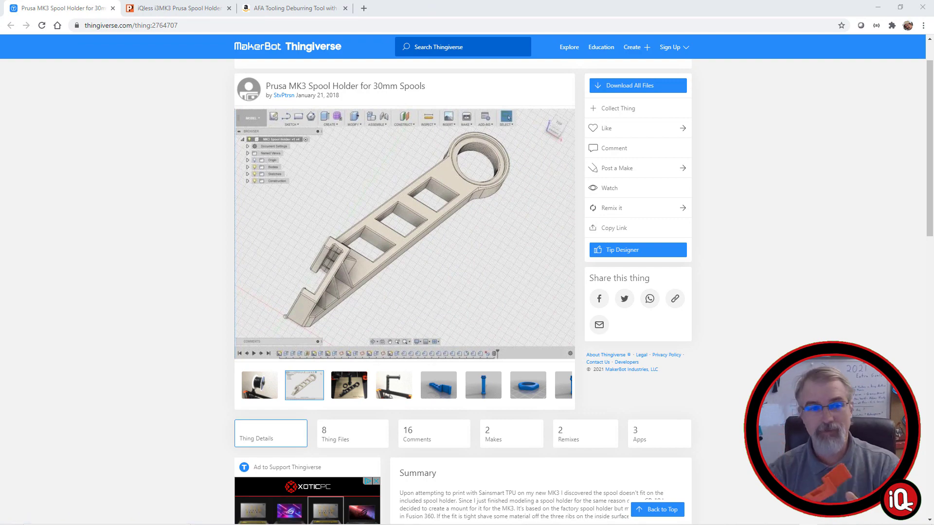
# Go from the spool holder page to the Amazon listing for the AFA Tooling deburring tool
pyautogui.click(203, 8)
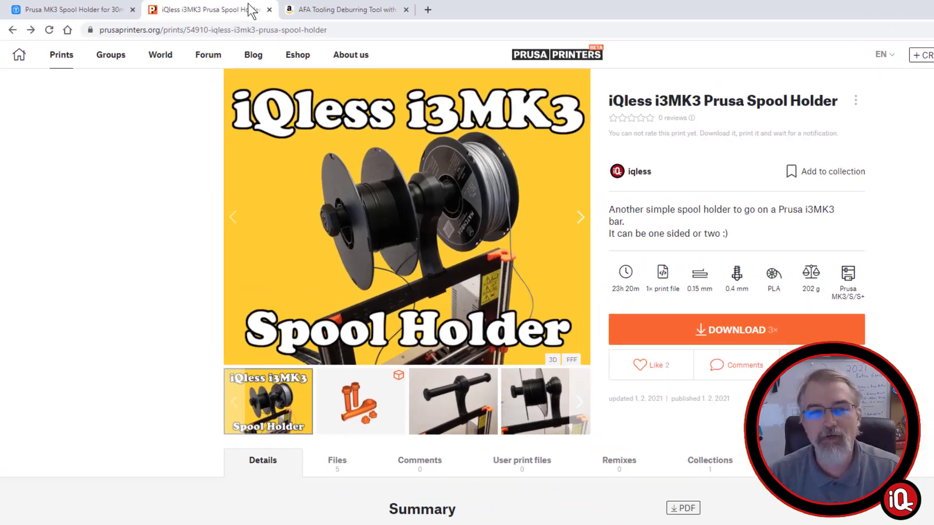
pyautogui.click(289, 9)
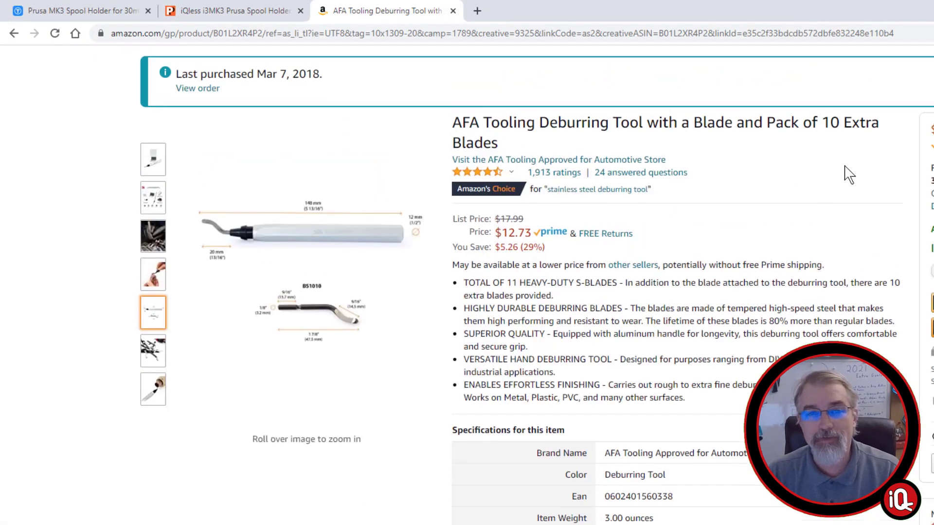
pyautogui.scroll(-1, 849, 174)
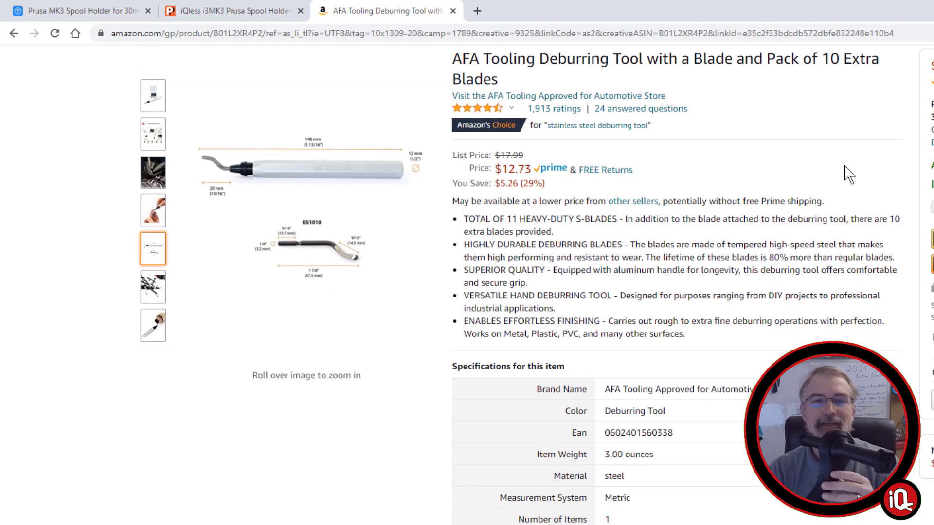
pyautogui.moveTo(331, 193)
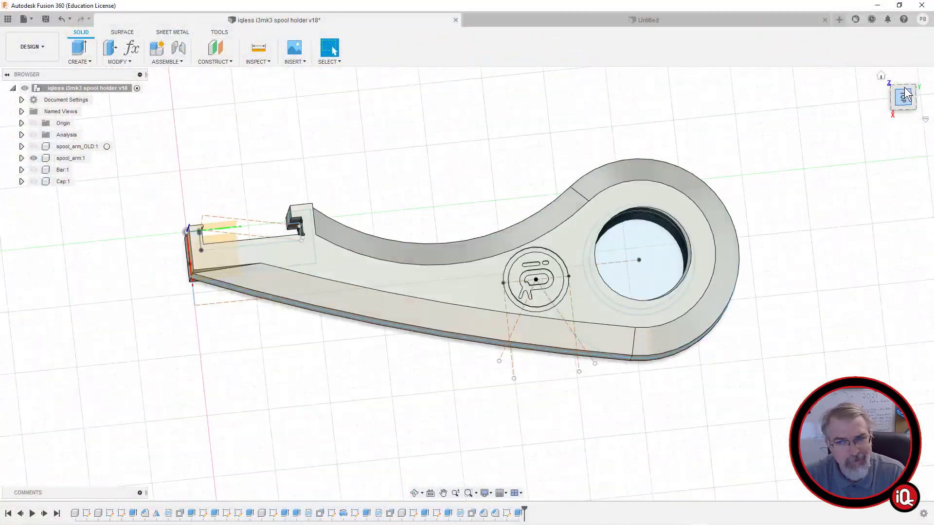
# From the top view, edit the spool_arm_OLD sketch, move the 17.00 dimension up, and finish
pyautogui.click(916, 73)
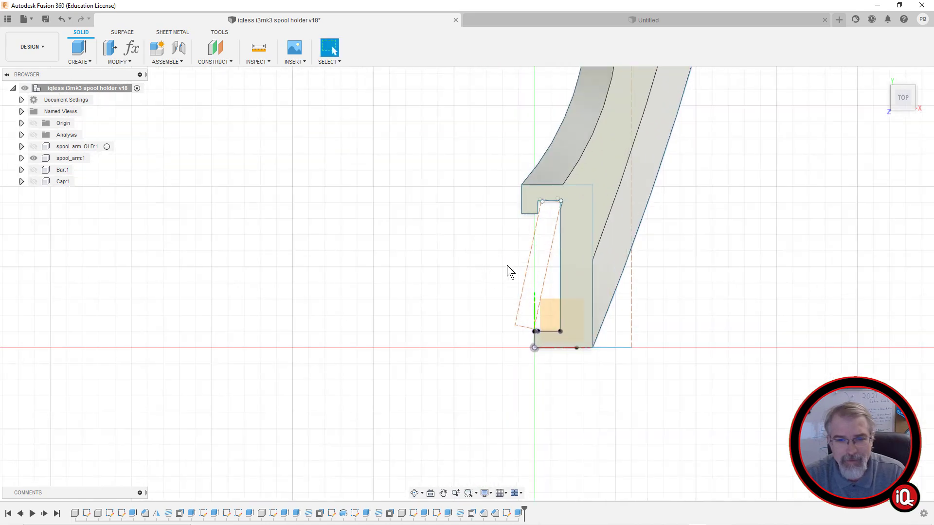
pyautogui.moveTo(541, 257); pyautogui.dragTo(478, 253, button='middle')
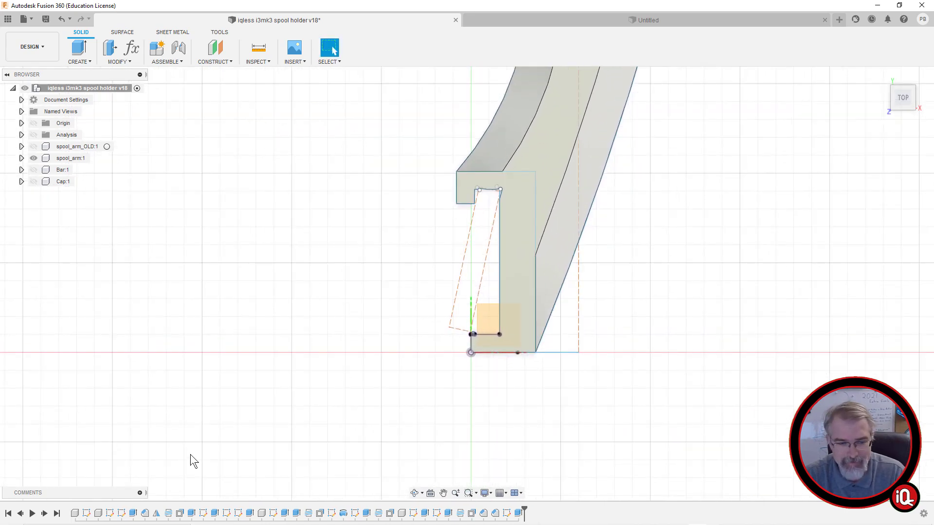
pyautogui.rightClick(87, 514)
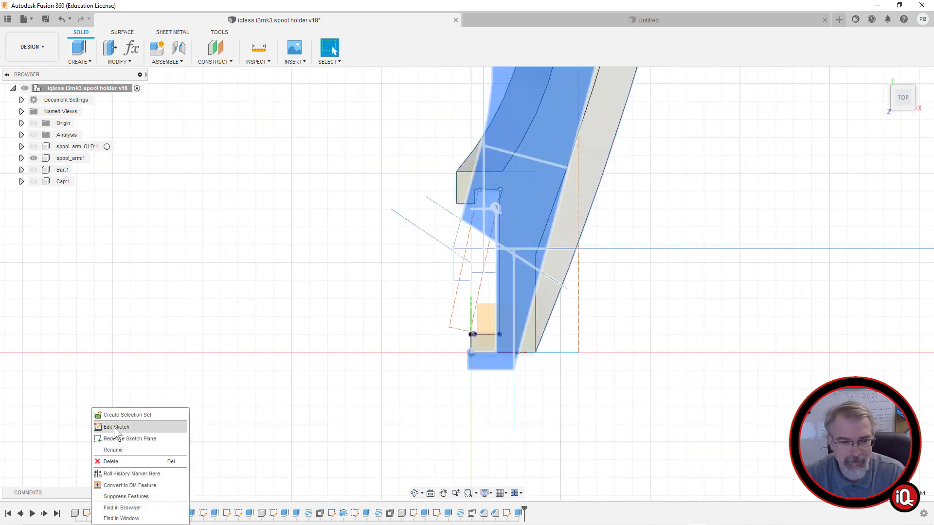
pyautogui.click(115, 427)
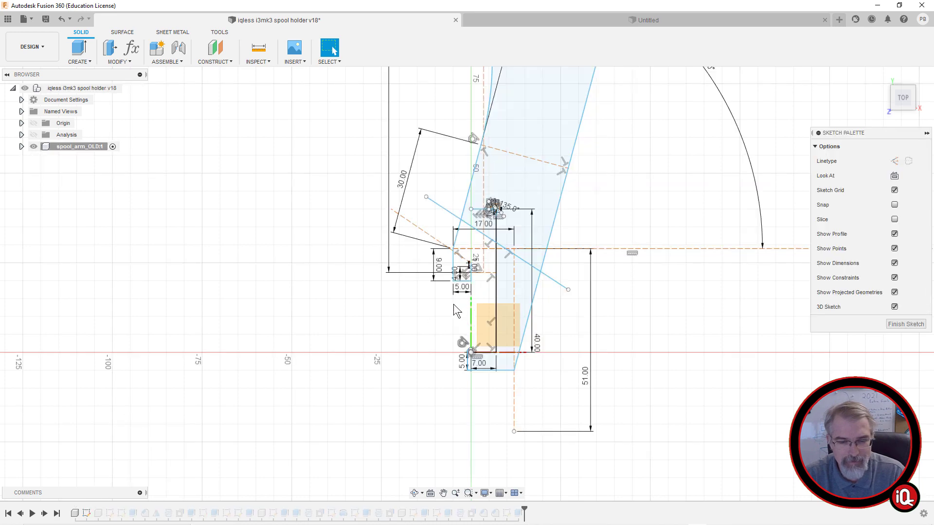
pyautogui.scroll(3, 409, 317)
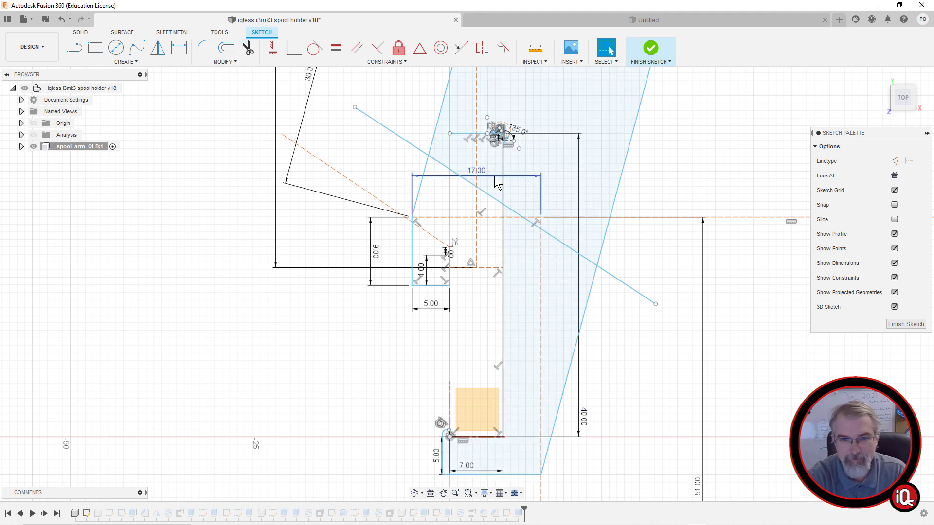
pyautogui.moveTo(478, 176)
pyautogui.mouseDown()
pyautogui.moveTo(498, 164)
pyautogui.moveTo(491, 182)
pyautogui.mouseUp()
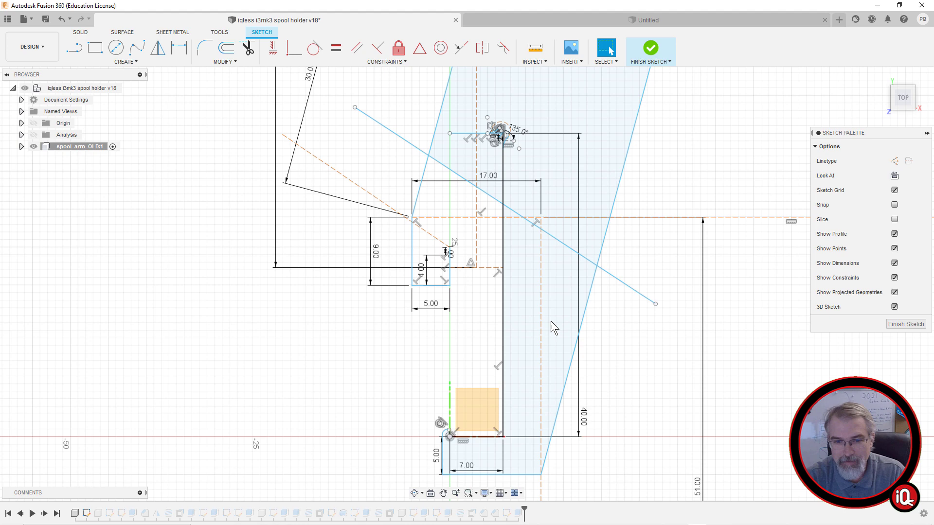
pyautogui.click(906, 324)
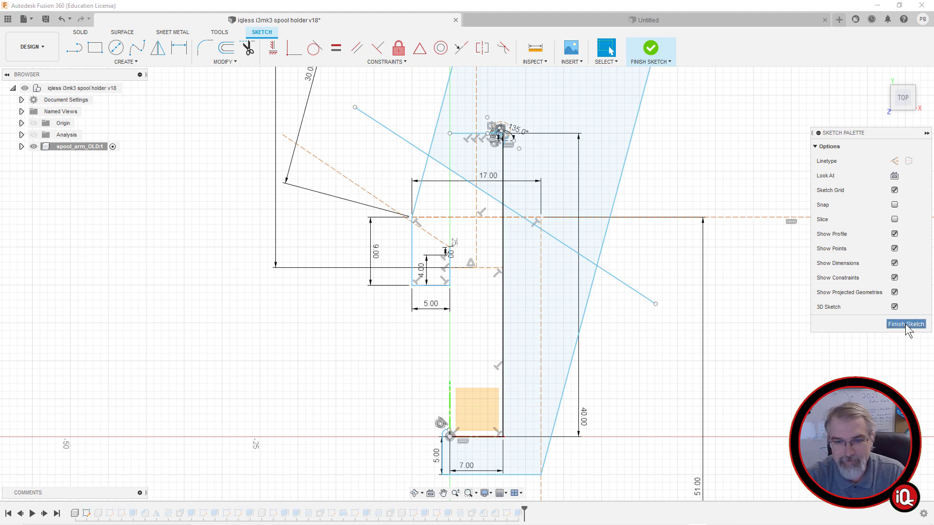
pyautogui.scroll(1, 462, 323)
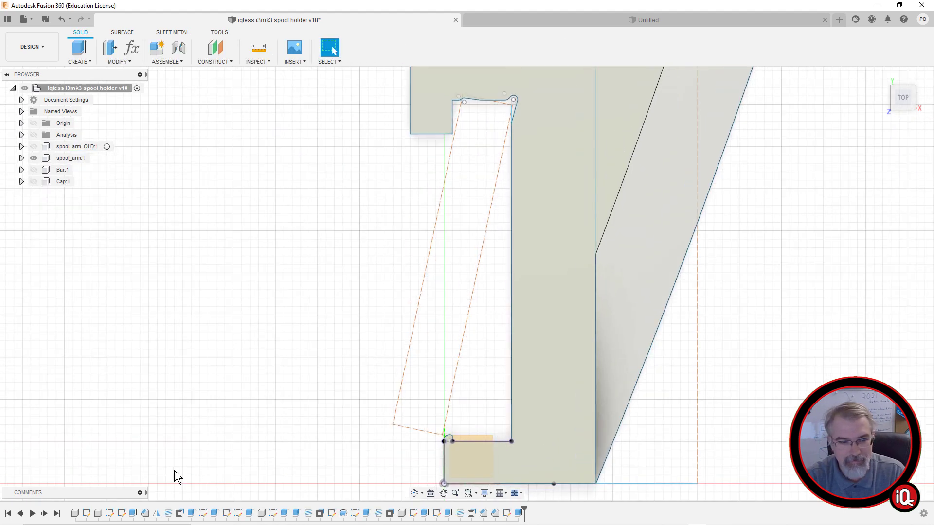
pyautogui.rightClick(109, 516)
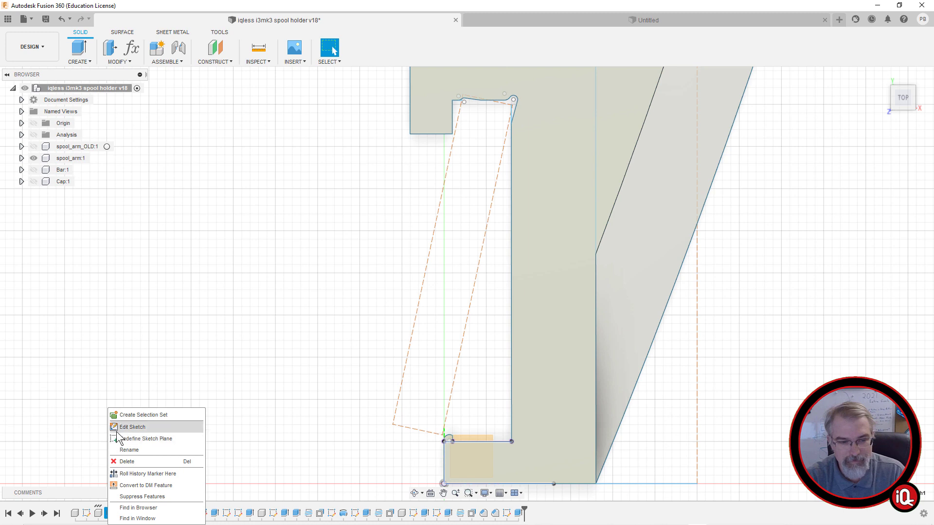
pyautogui.click(117, 431)
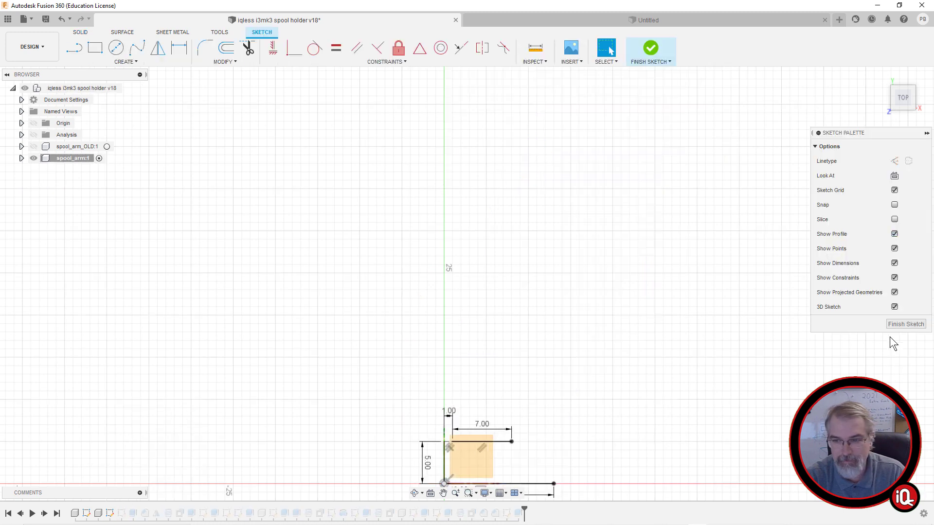
pyautogui.click(906, 325)
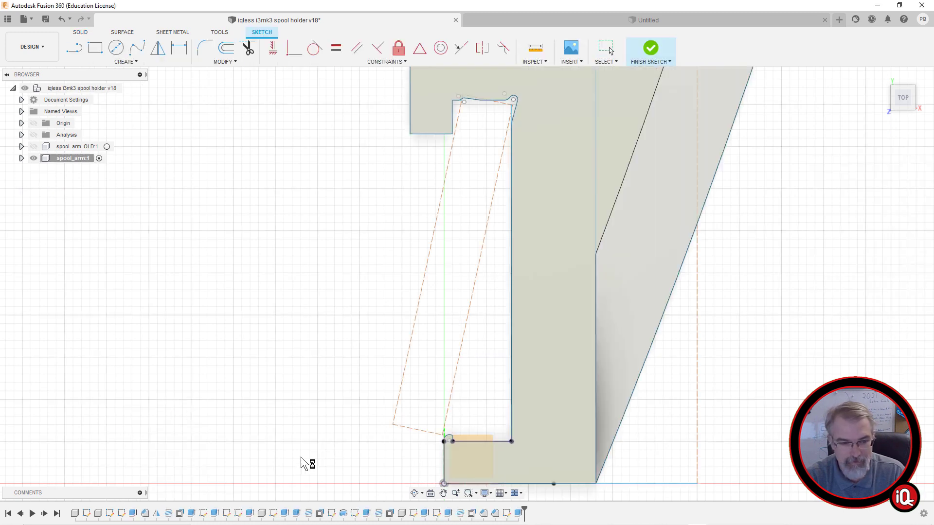
pyautogui.rightClick(121, 514)
pyautogui.click(152, 411)
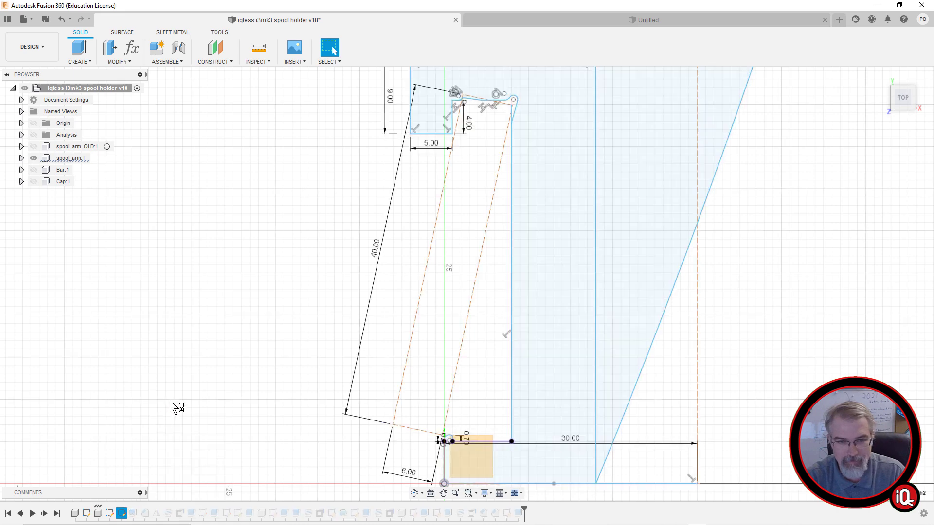
pyautogui.scroll(3, 322, 346)
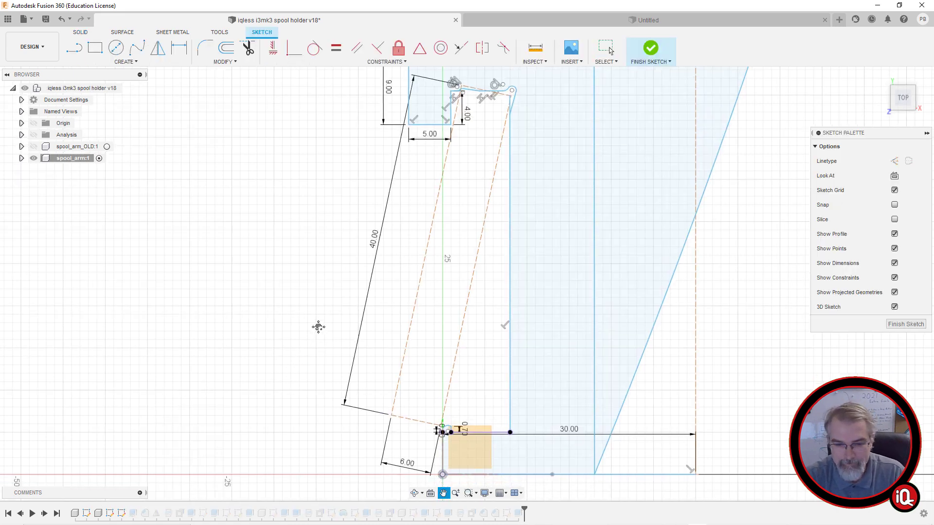
pyautogui.moveTo(421, 428)
pyautogui.mouseDown(button='middle')
pyautogui.moveTo(340, 271)
pyautogui.moveTo(340, 298)
pyautogui.mouseUp(button='middle')
pyautogui.scroll(3, 454, 271)
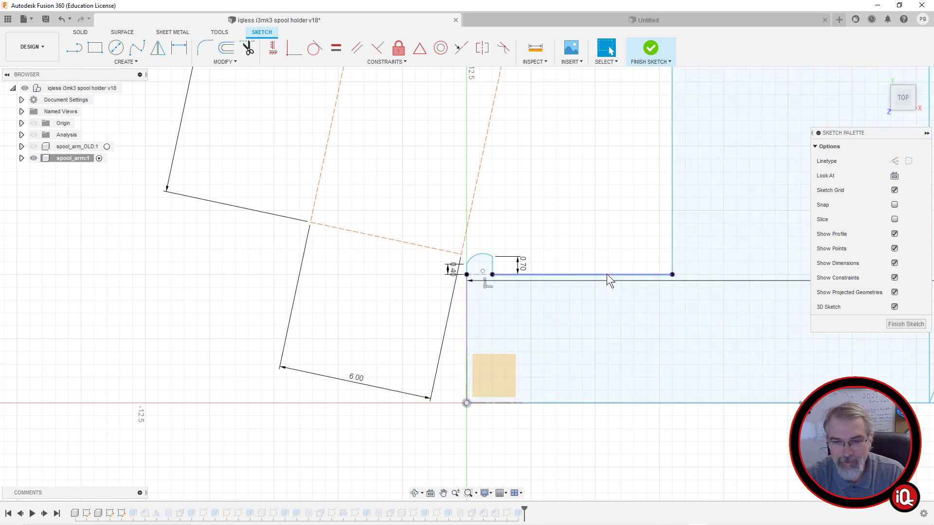
pyautogui.press('d')
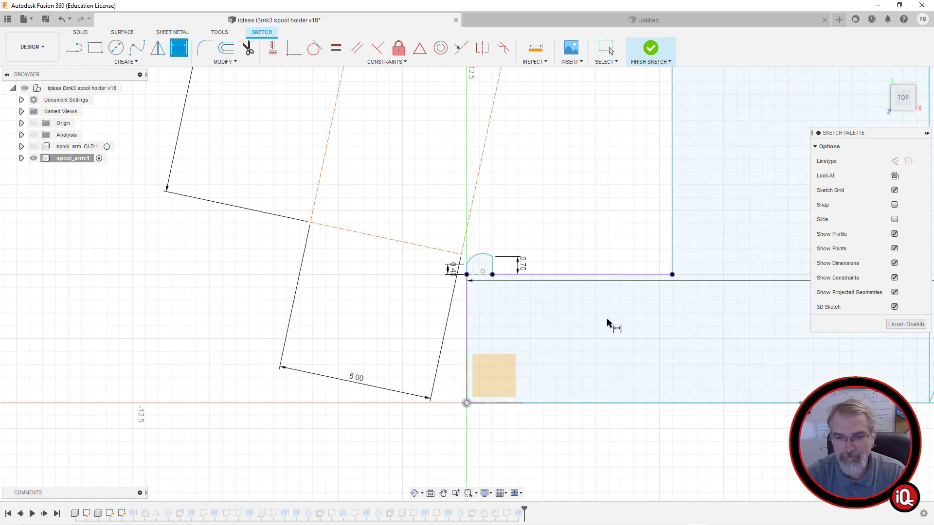
pyautogui.click(601, 275)
pyautogui.click(595, 365)
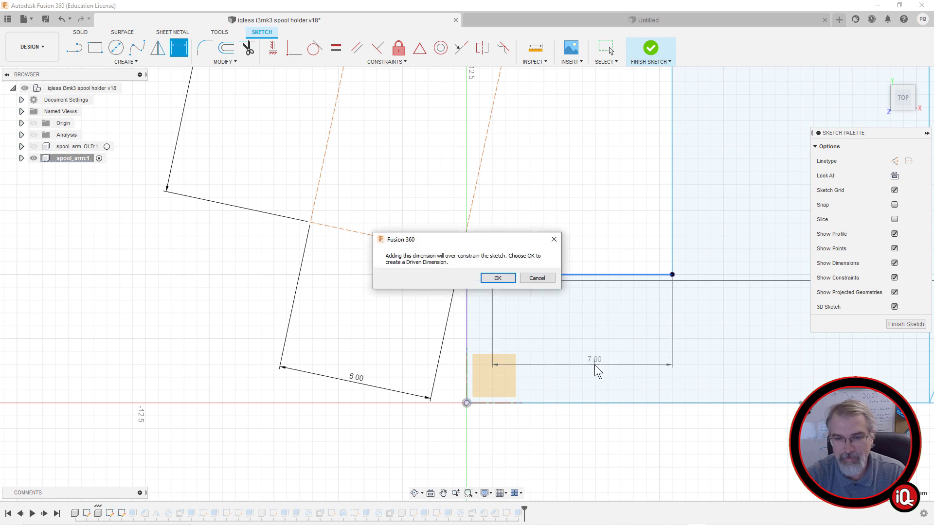
pyautogui.click(537, 277)
pyautogui.scroll(-3, 545, 292)
pyautogui.moveTo(471, 377)
pyautogui.mouseDown(button='middle')
pyautogui.moveTo(488, 346)
pyautogui.moveTo(452, 407)
pyautogui.mouseUp(button='middle')
pyautogui.scroll(-2, 534, 338)
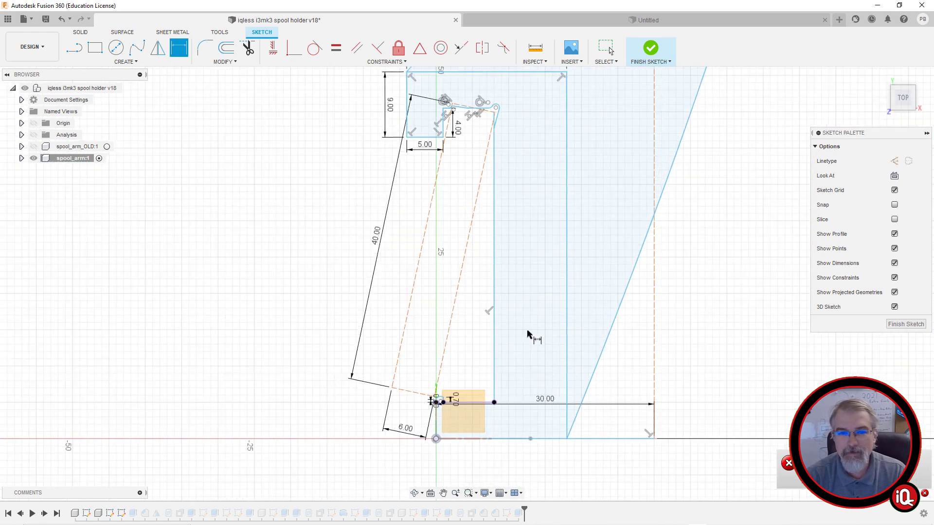
pyautogui.click(498, 279)
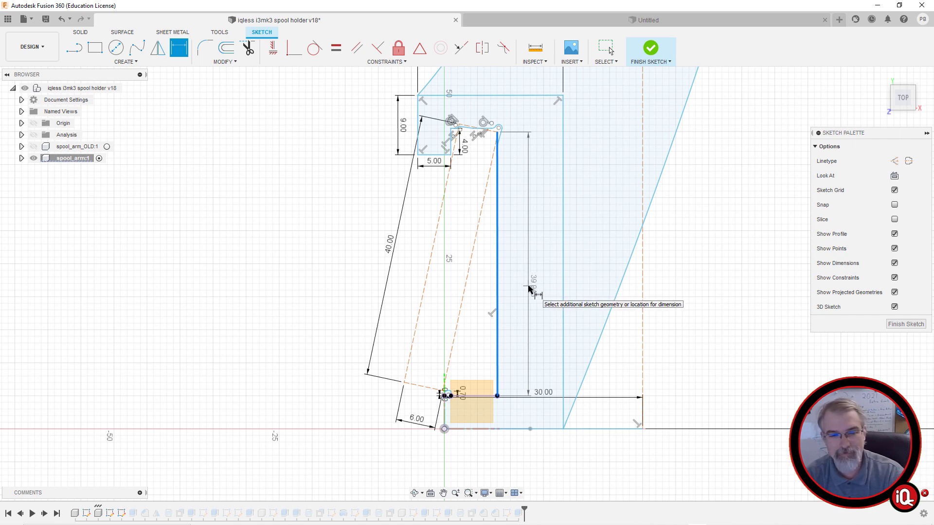
pyautogui.press('Escape')
pyautogui.click(497, 210)
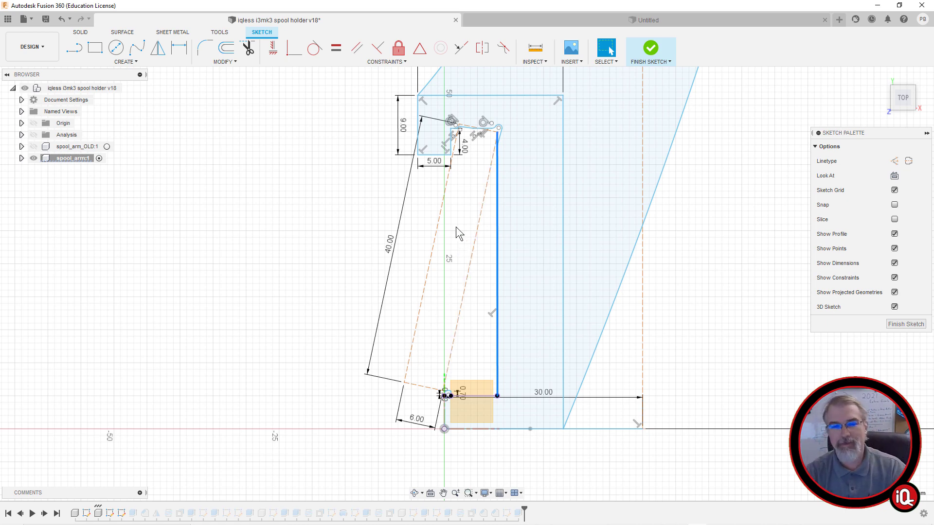
pyautogui.scroll(2, 447, 129)
pyautogui.scroll(5, 495, 136)
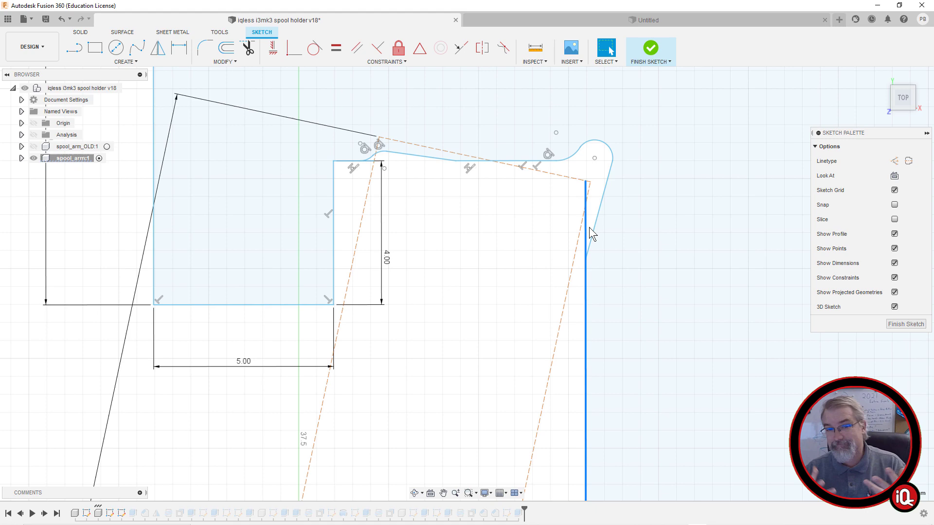
pyautogui.scroll(-5, 546, 290)
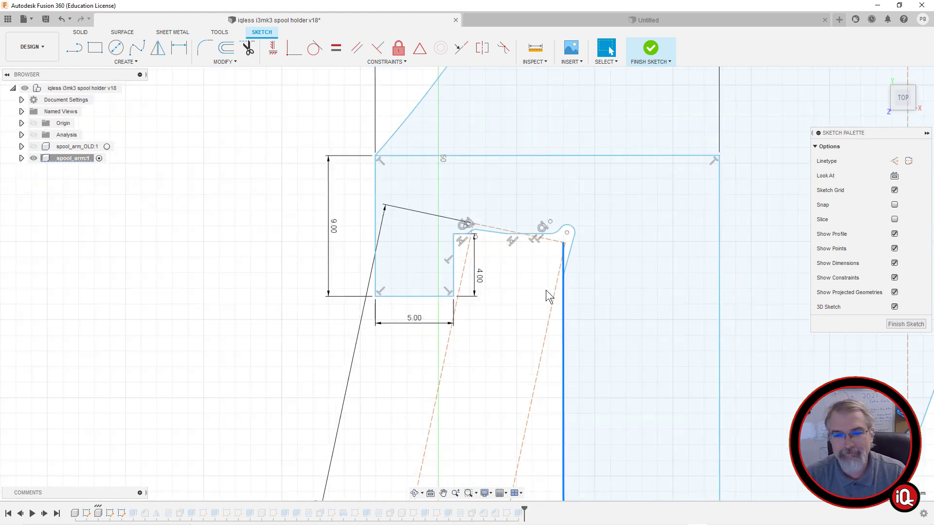
pyautogui.scroll(-5, 546, 290)
pyautogui.scroll(4, 546, 290)
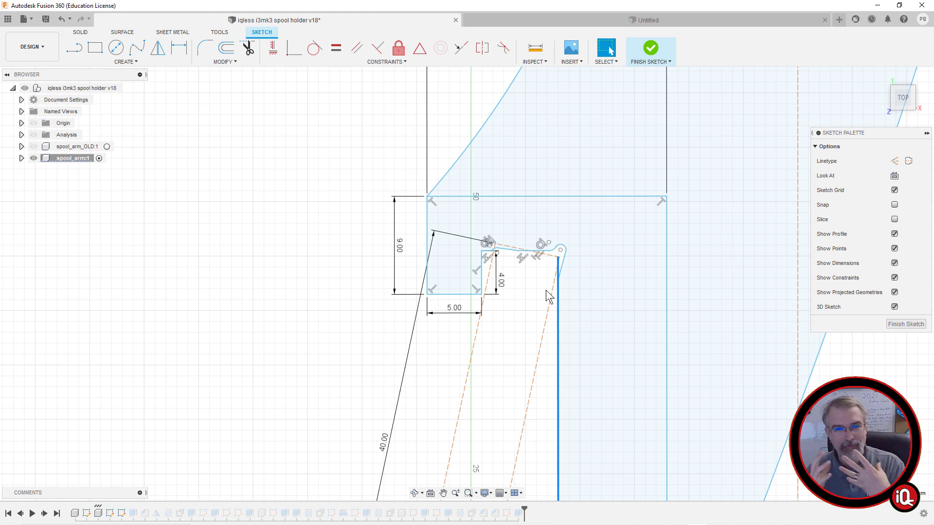
pyautogui.click(917, 327)
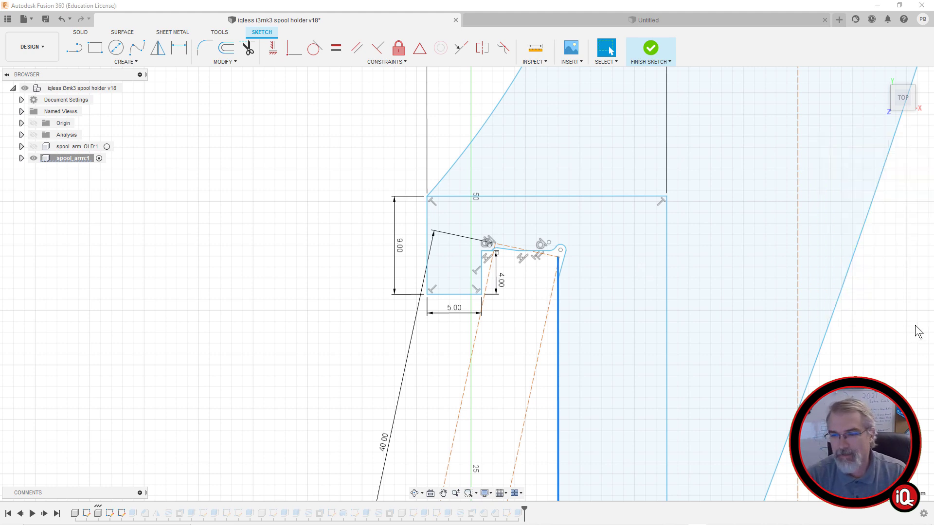
pyautogui.moveTo(857, 361)
pyautogui.mouseDown(button='middle')
pyautogui.moveTo(796, 350)
pyautogui.moveTo(586, 374)
pyautogui.mouseUp(button='middle')
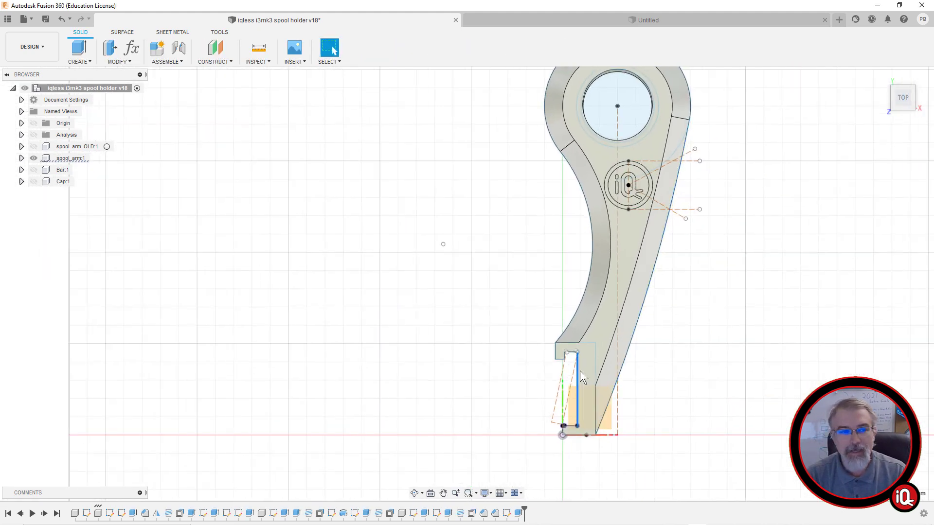
pyautogui.click(34, 170)
pyautogui.click(33, 158)
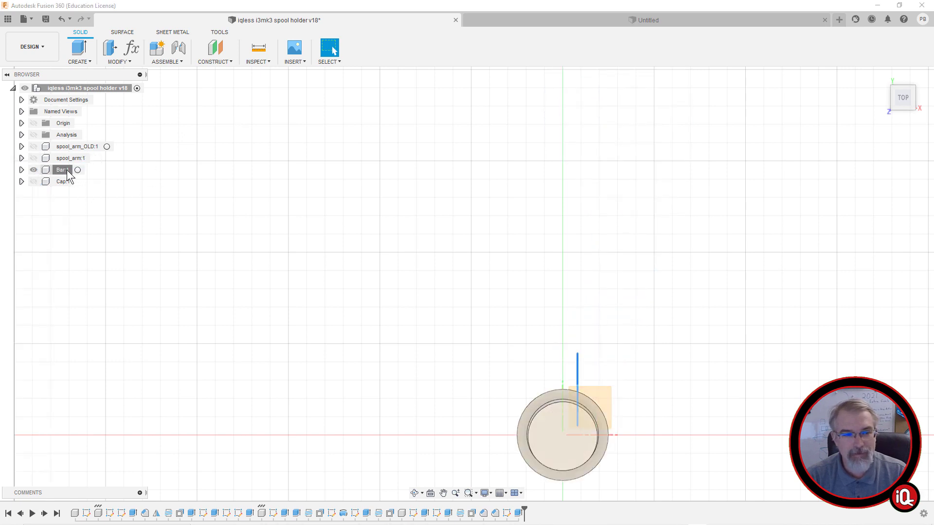
pyautogui.click(77, 169)
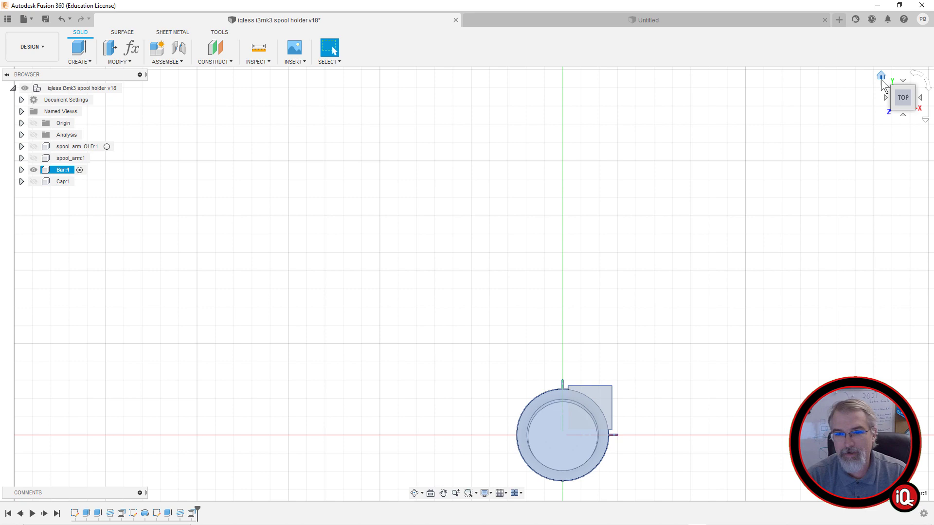
pyautogui.click(880, 77)
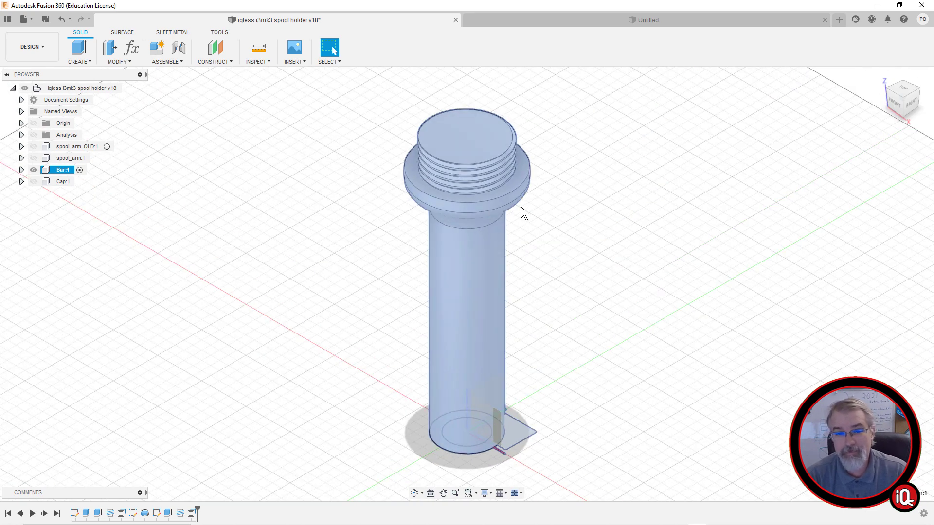
pyautogui.click(601, 334)
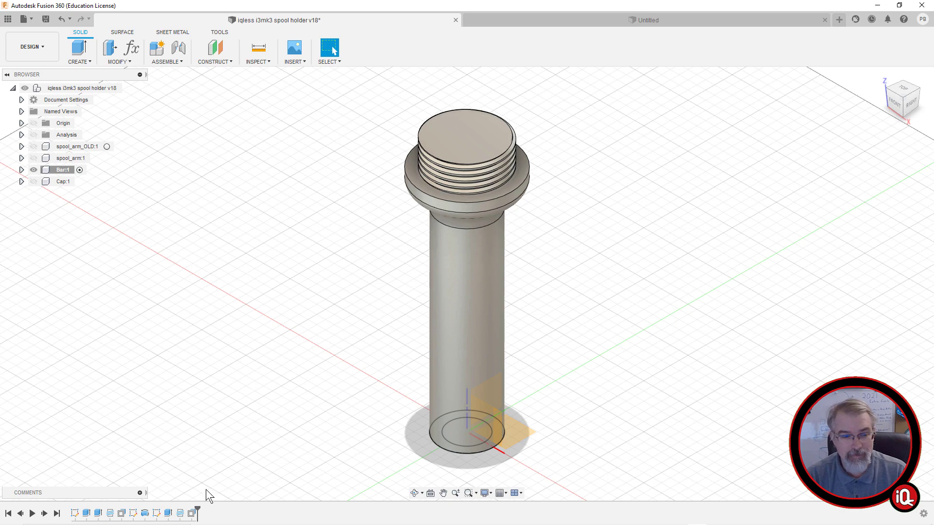
pyautogui.rightClick(156, 514)
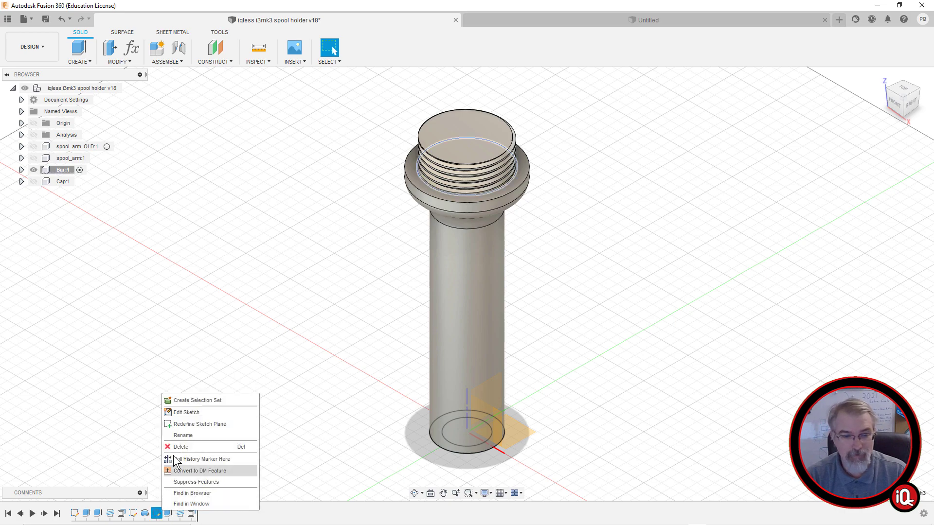
pyautogui.click(181, 413)
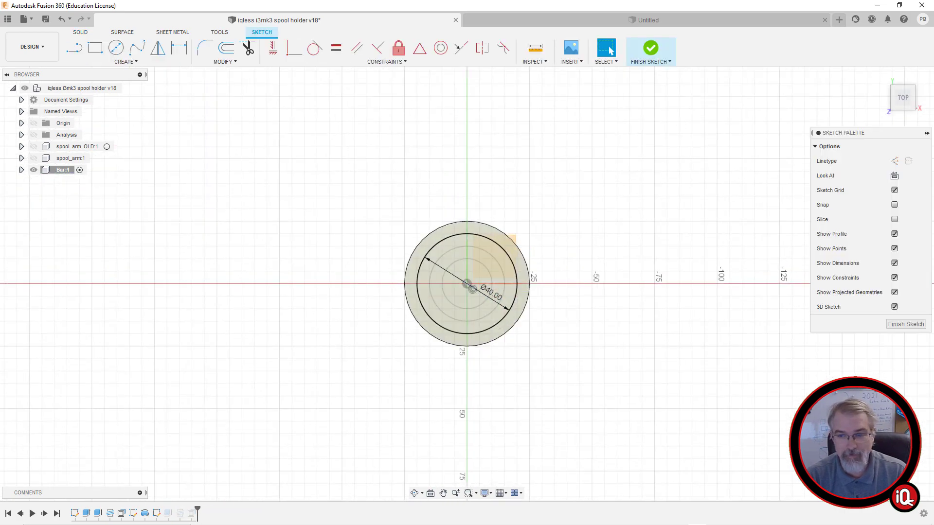
pyautogui.click(911, 325)
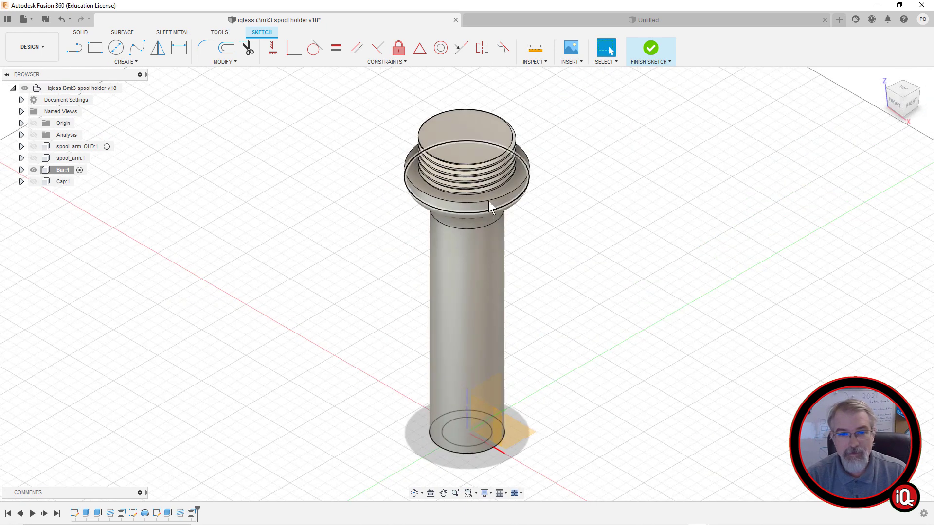
pyautogui.rightClick(180, 513)
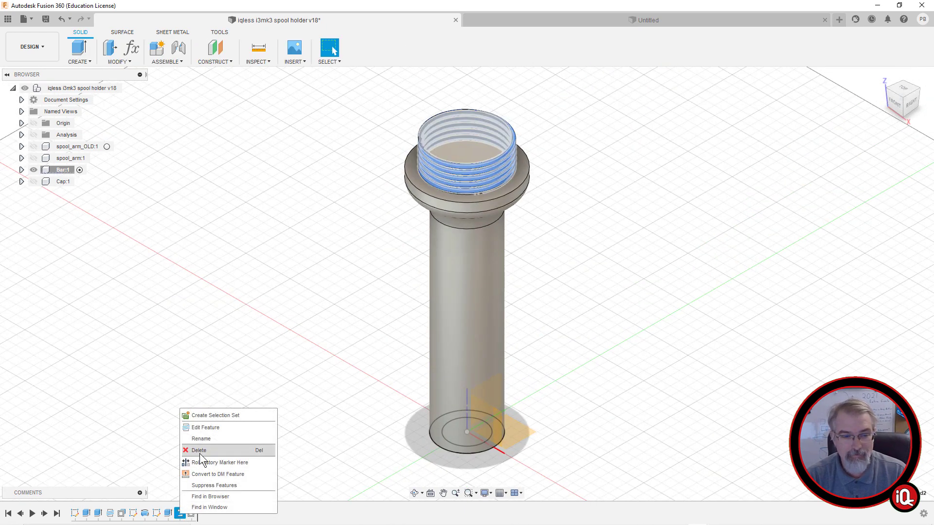
pyautogui.click(204, 428)
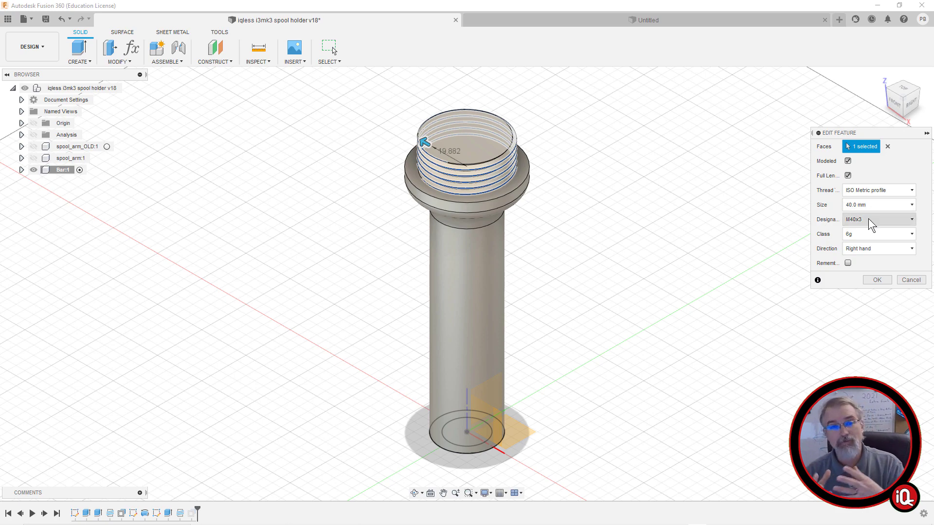
pyautogui.click(911, 280)
pyautogui.rightClick(169, 513)
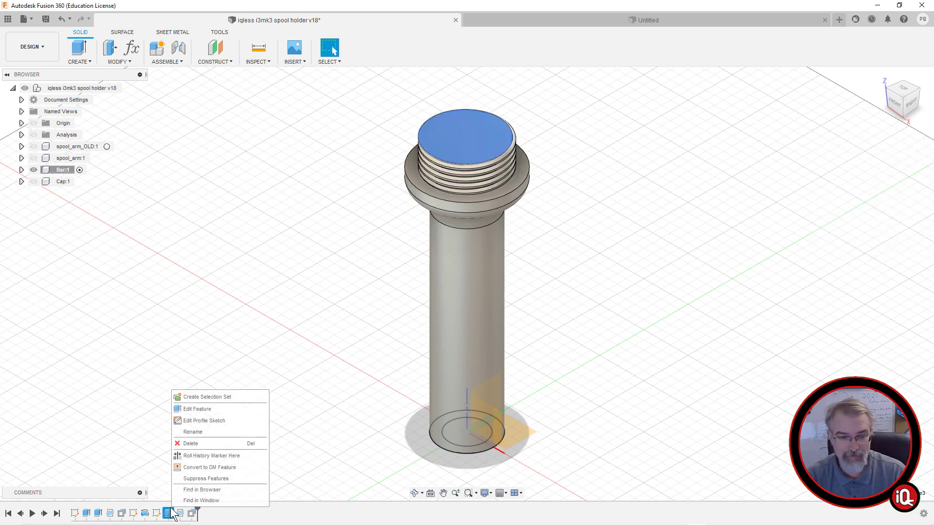
pyautogui.click(189, 407)
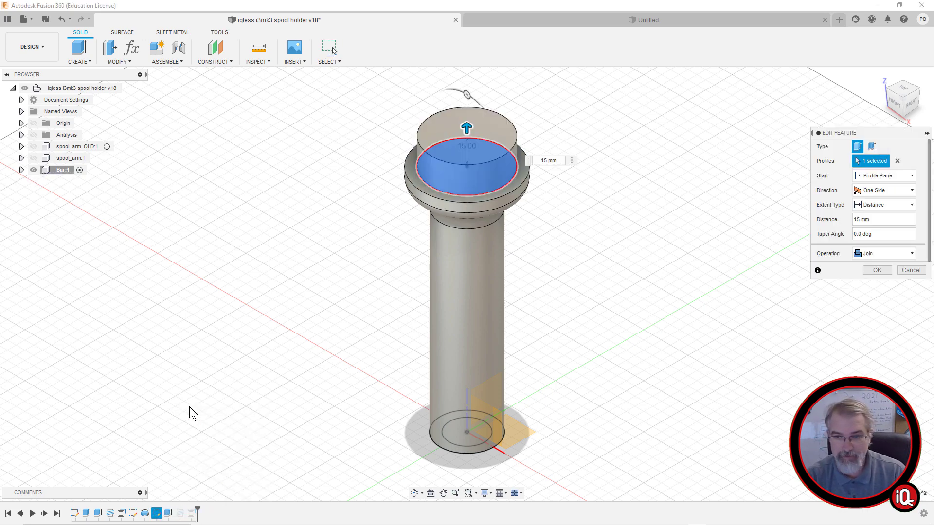
pyautogui.click(910, 276)
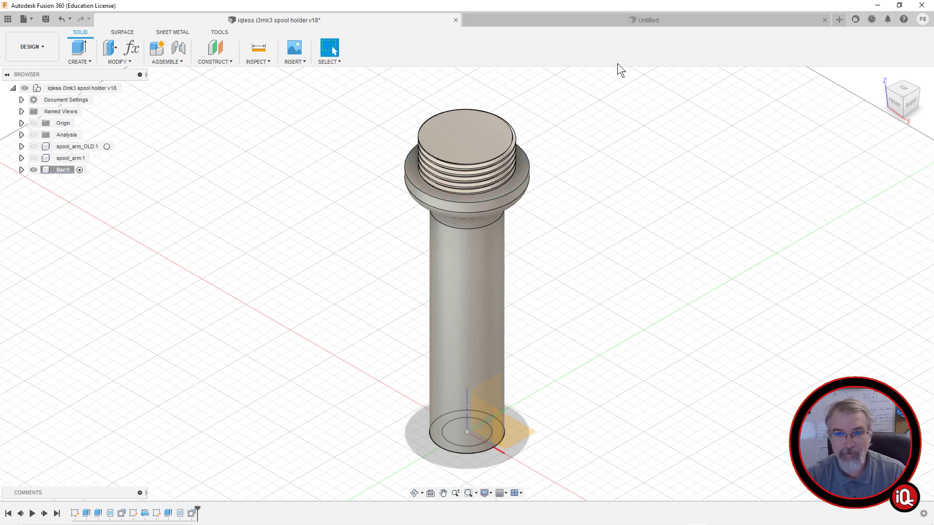
# Switch to the untitled design and show its origin planes and axes
pyautogui.click(604, 23)
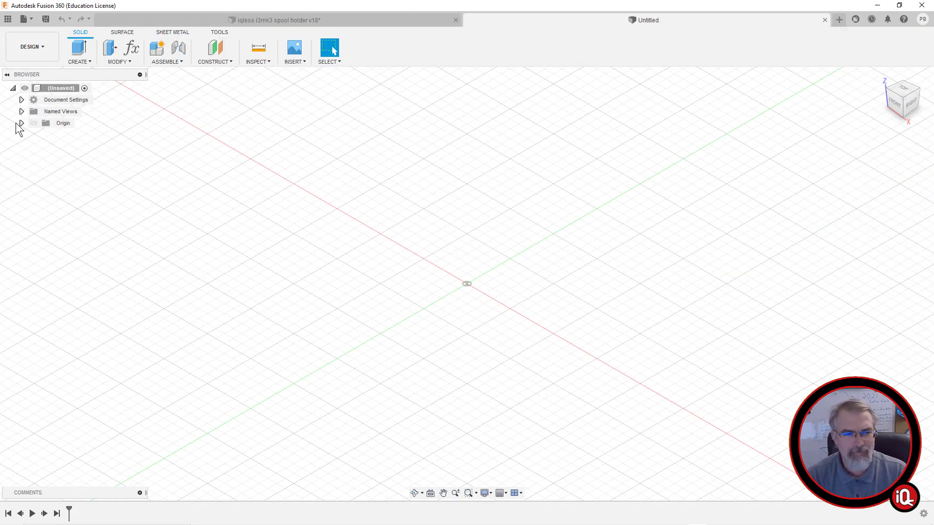
pyautogui.click(33, 123)
pyautogui.click(21, 123)
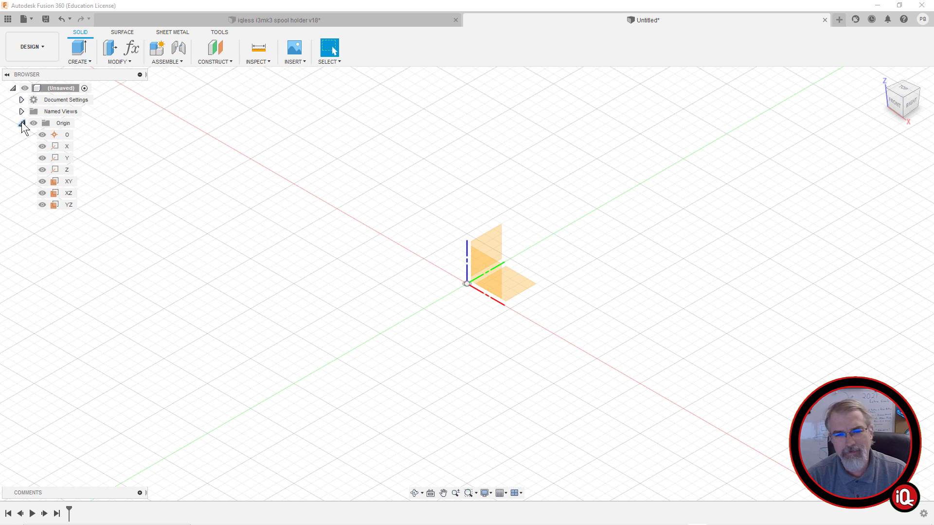
pyautogui.click(507, 288)
pyautogui.rightClick(507, 288)
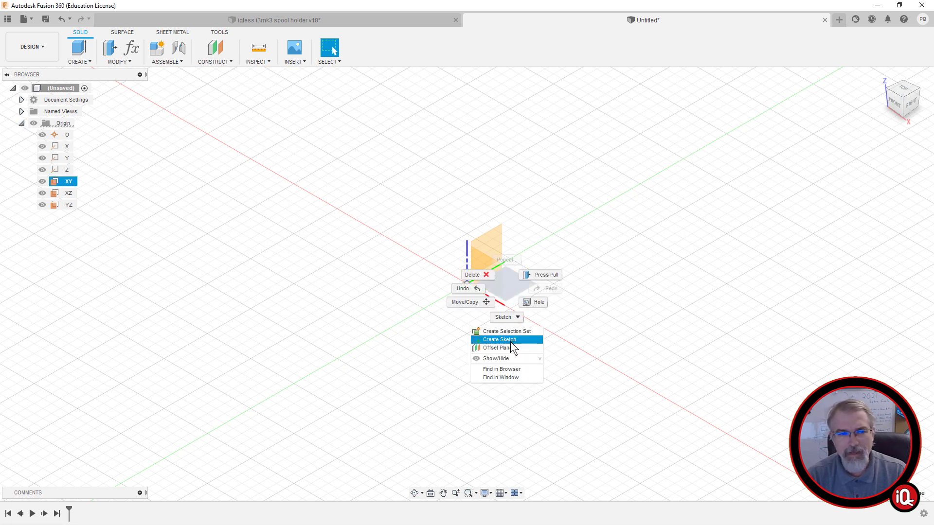
pyautogui.rightClick(69, 92)
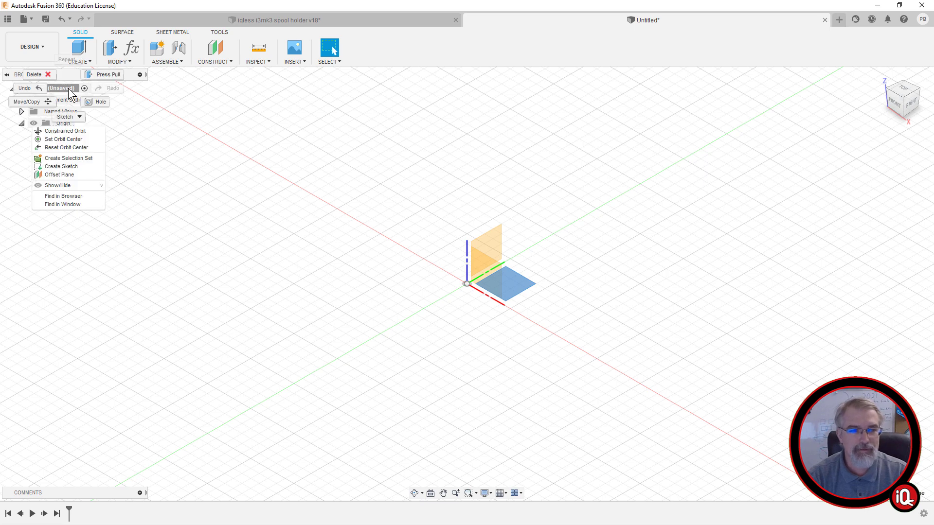
pyautogui.press('Escape')
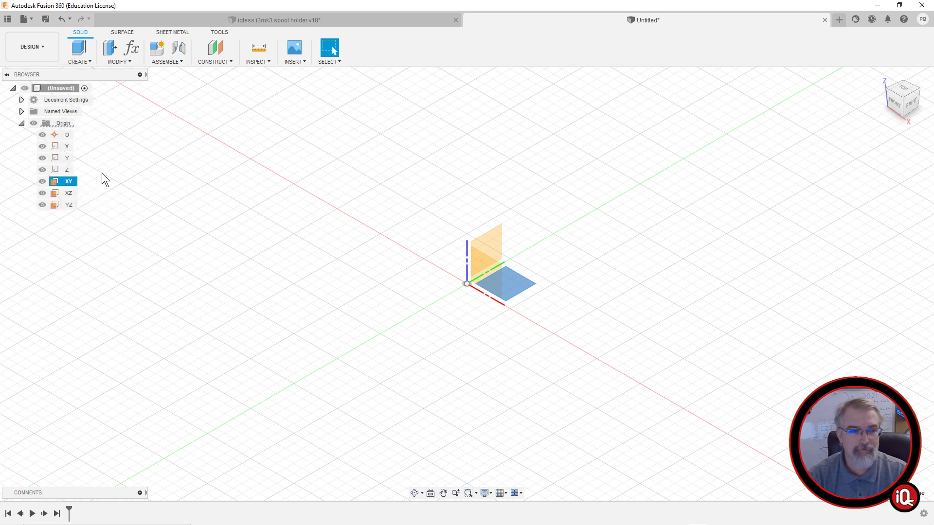
pyautogui.press('Escape')
pyautogui.click(22, 124)
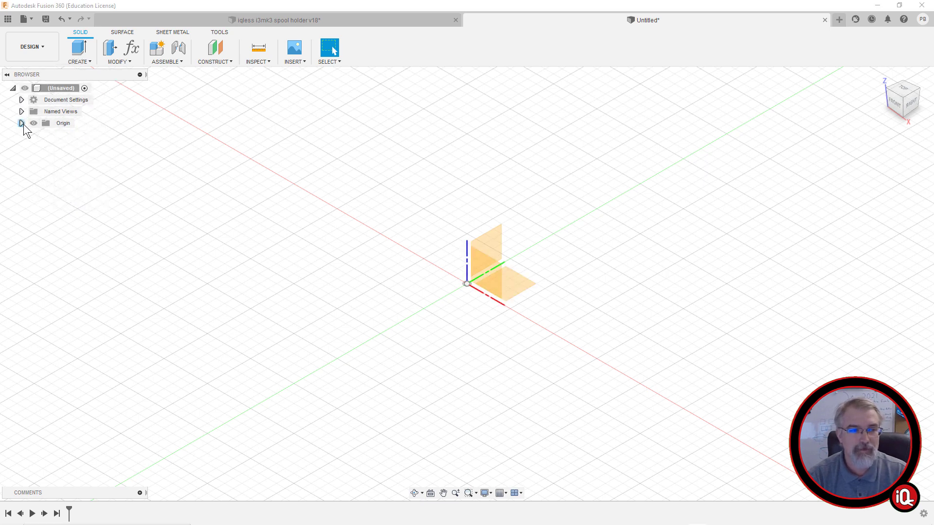
# Create a new component under the top-level design and name it Bar
pyautogui.rightClick(52, 91)
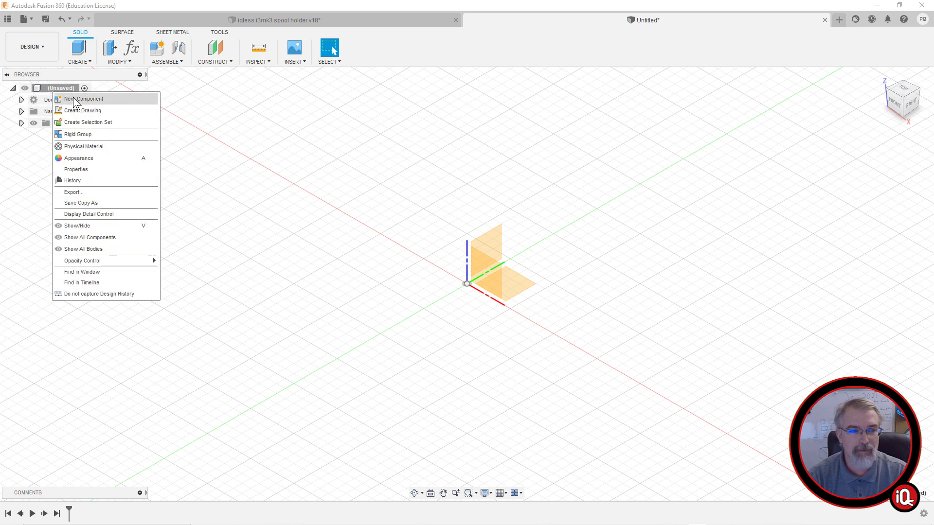
pyautogui.click(74, 99)
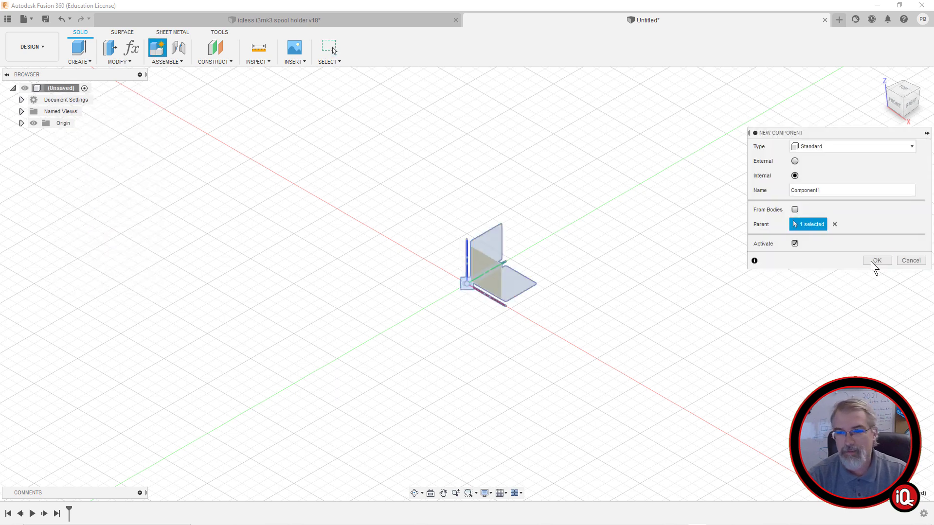
pyautogui.click(872, 263)
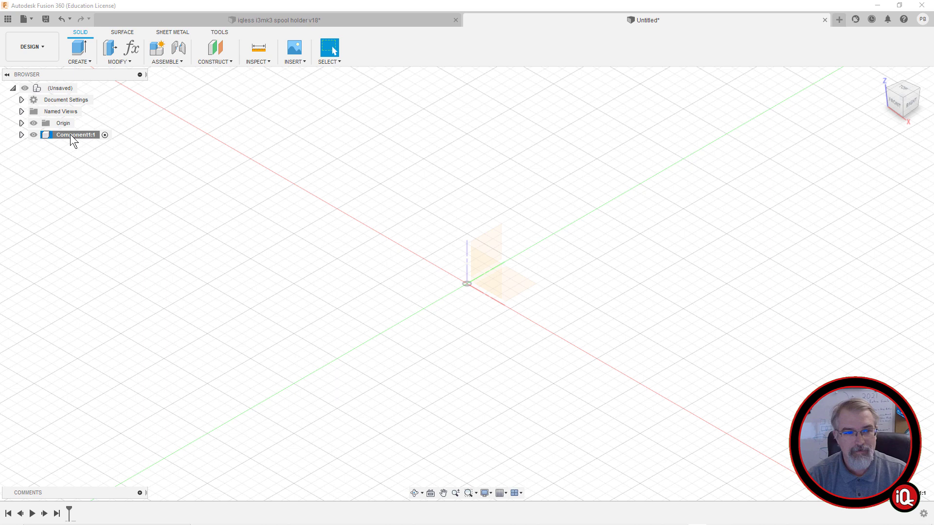
pyautogui.click(70, 135)
pyautogui.write('Bar')
pyautogui.press('Return')
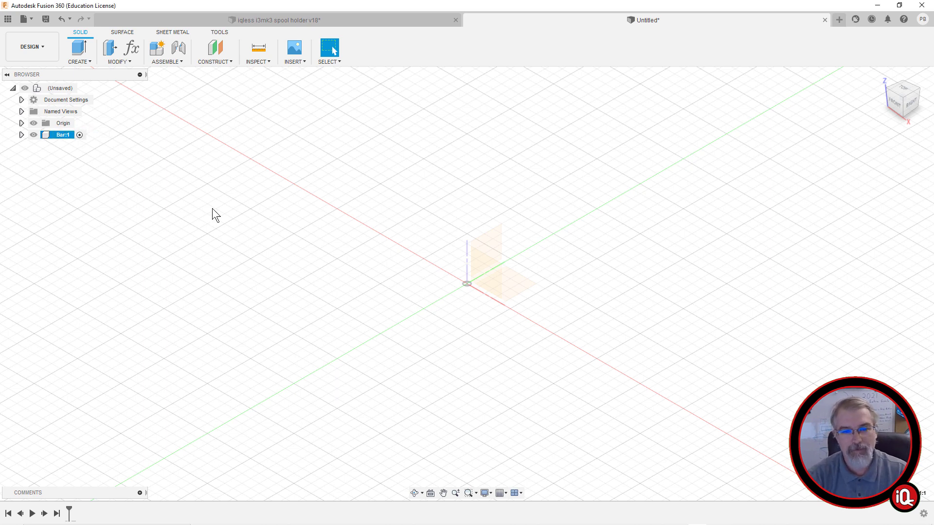
# Start a new sketch on the XY plane inside the Bar component
pyautogui.click(21, 135)
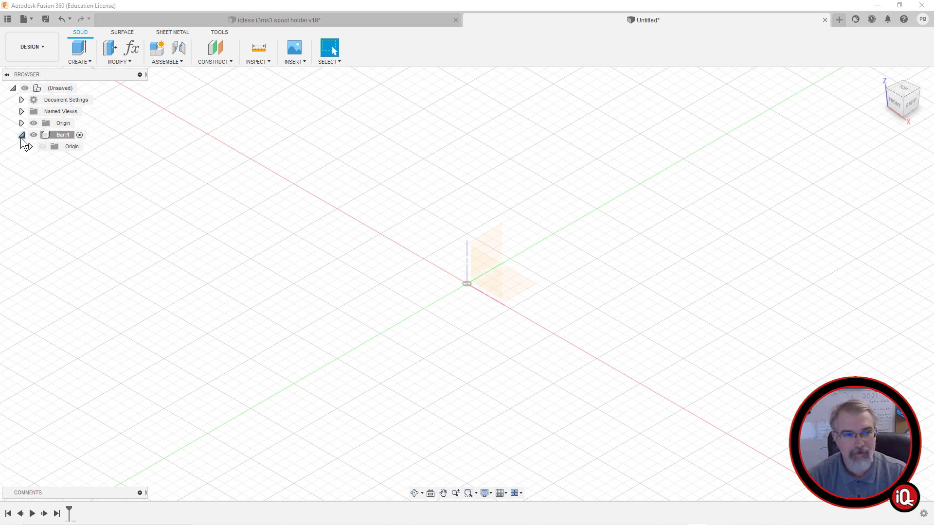
pyautogui.rightClick(516, 283)
pyautogui.click(518, 335)
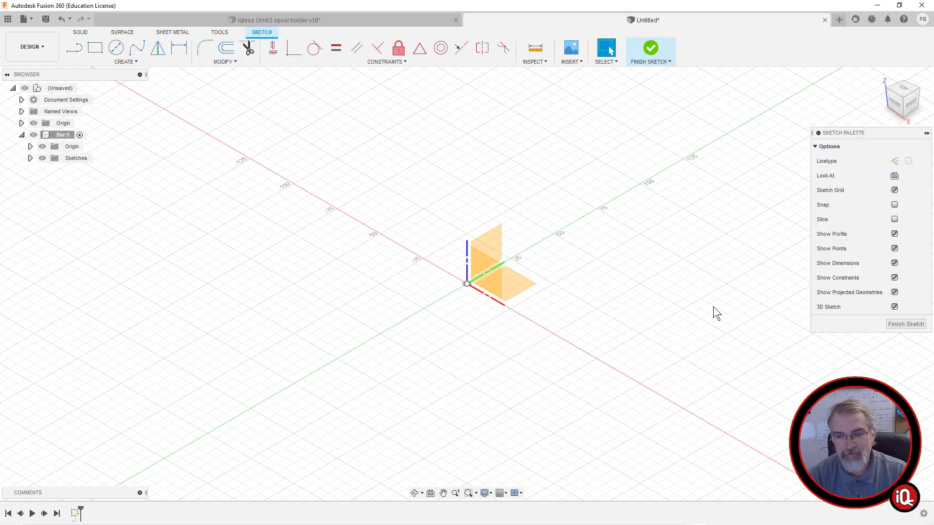
pyautogui.click(349, 18)
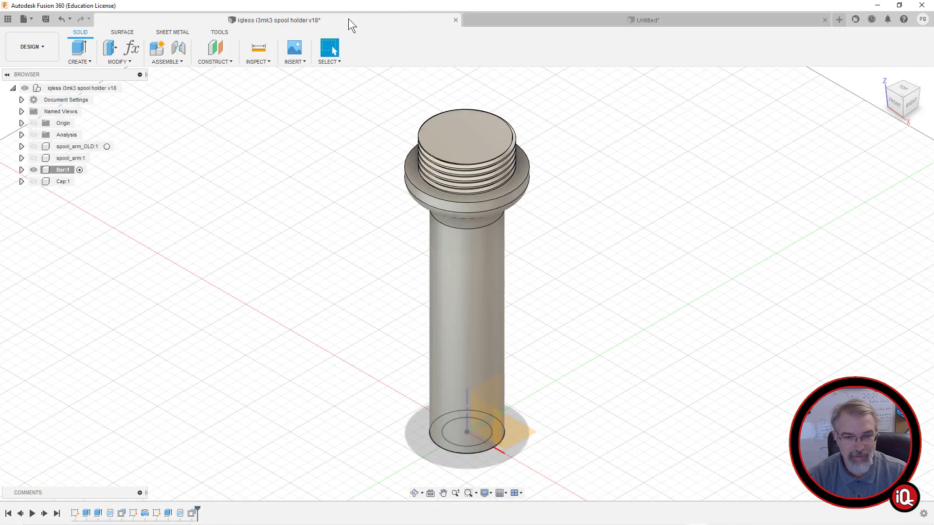
pyautogui.rightClick(74, 513)
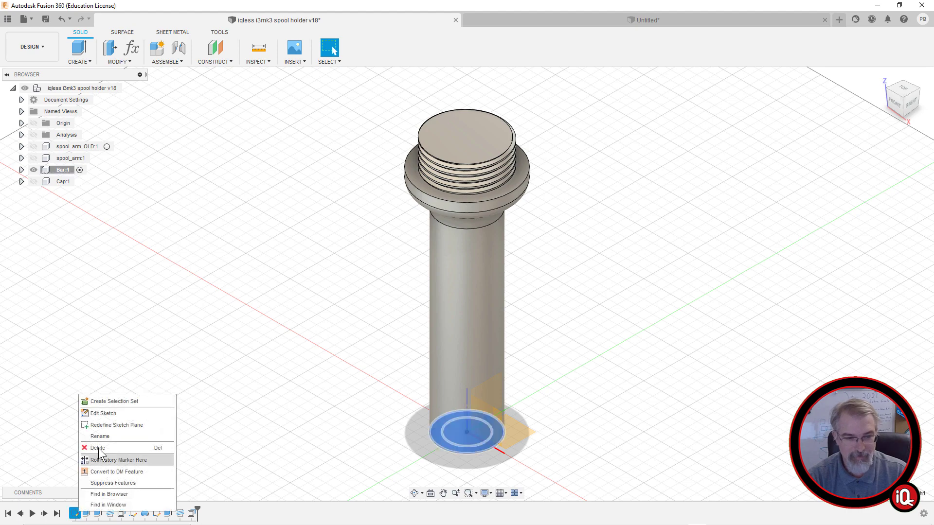
pyautogui.click(102, 414)
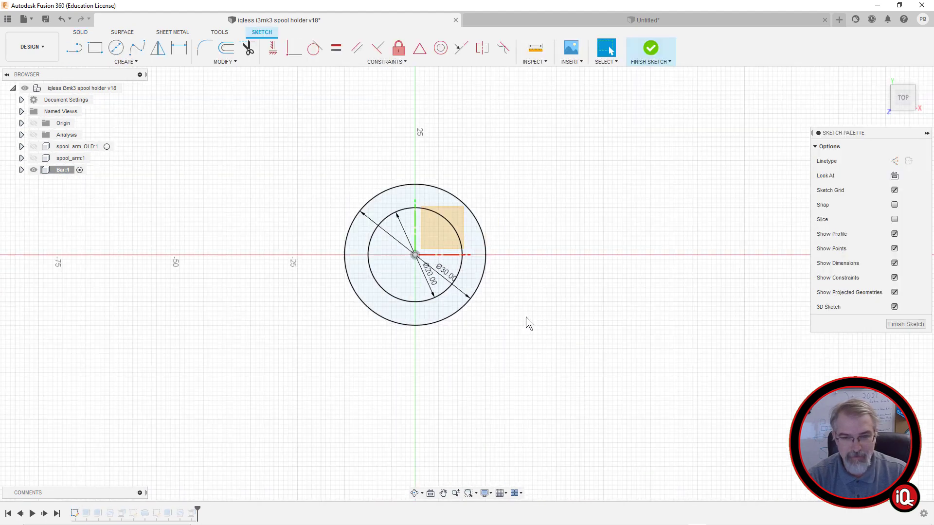
pyautogui.click(905, 324)
pyautogui.click(573, 22)
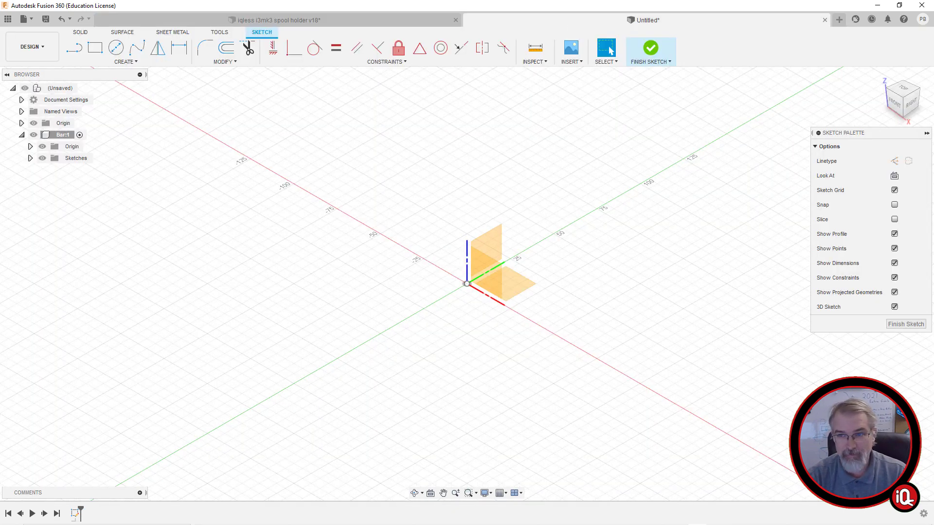
# Draw a 15 mm centre-diameter circle on the origin and select its profile
pyautogui.click(903, 89)
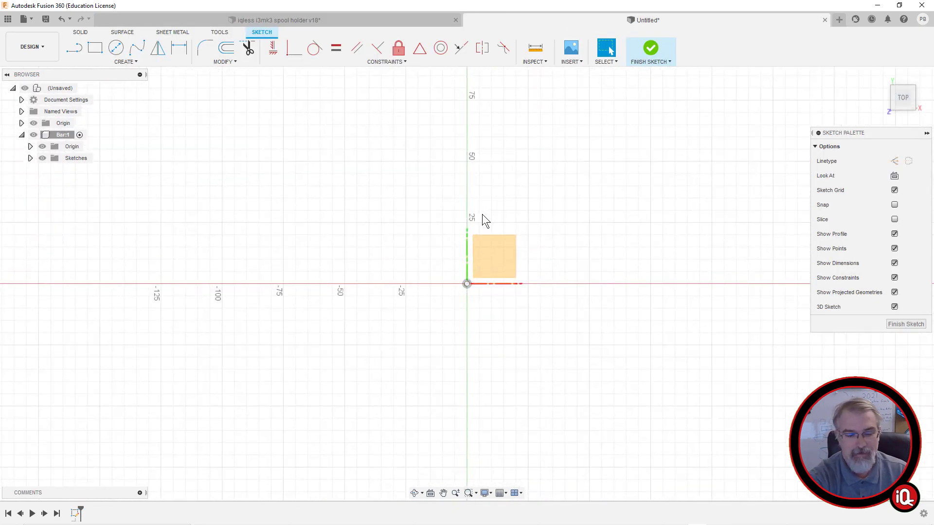
pyautogui.press('s')
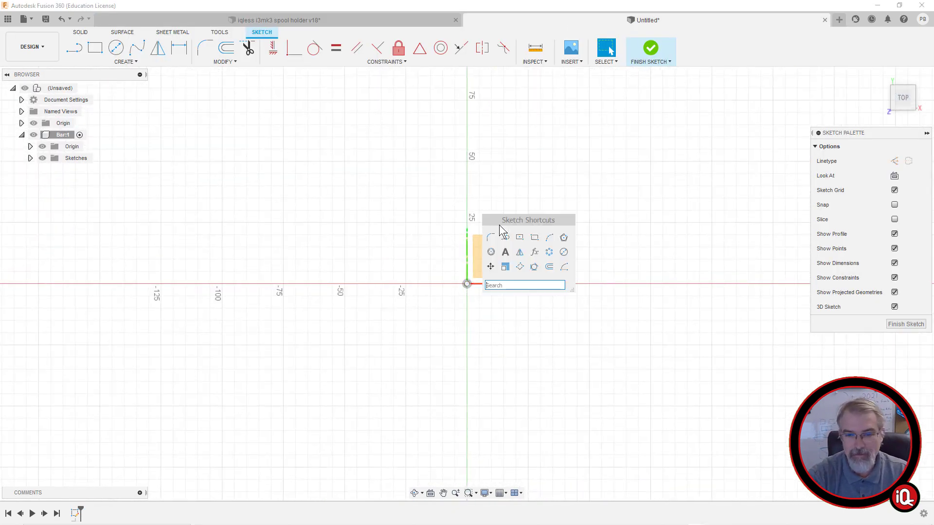
pyautogui.click(563, 252)
pyautogui.click(466, 286)
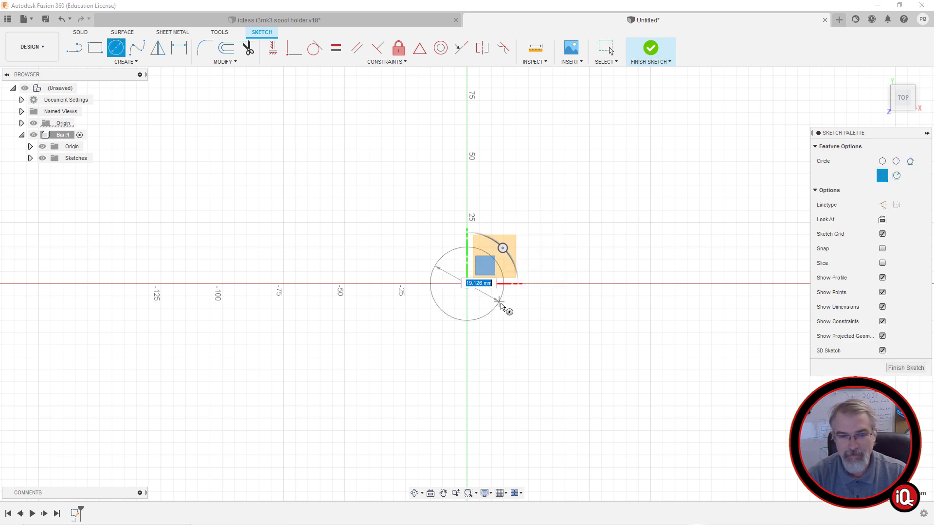
pyautogui.write('15')
pyautogui.press('Tab')
pyautogui.press('Return')
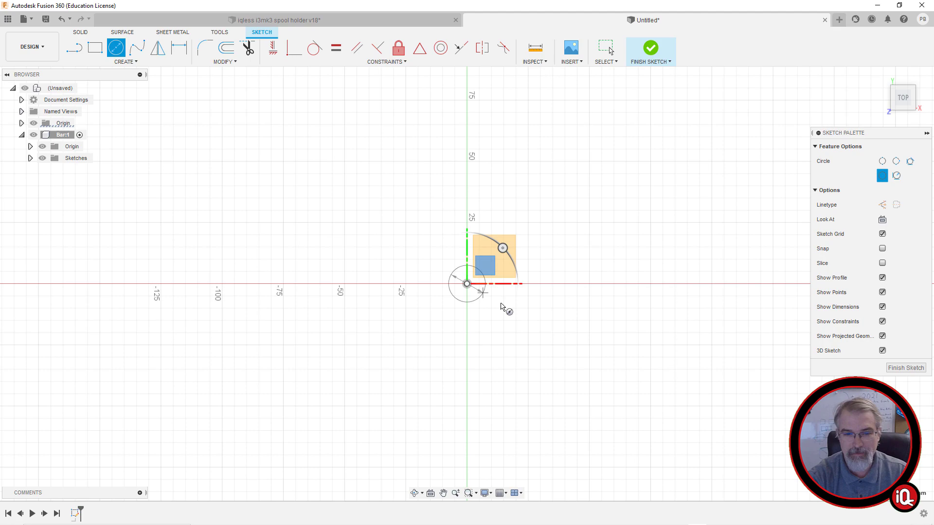
pyautogui.press('Escape')
pyautogui.scroll(5, 504, 307)
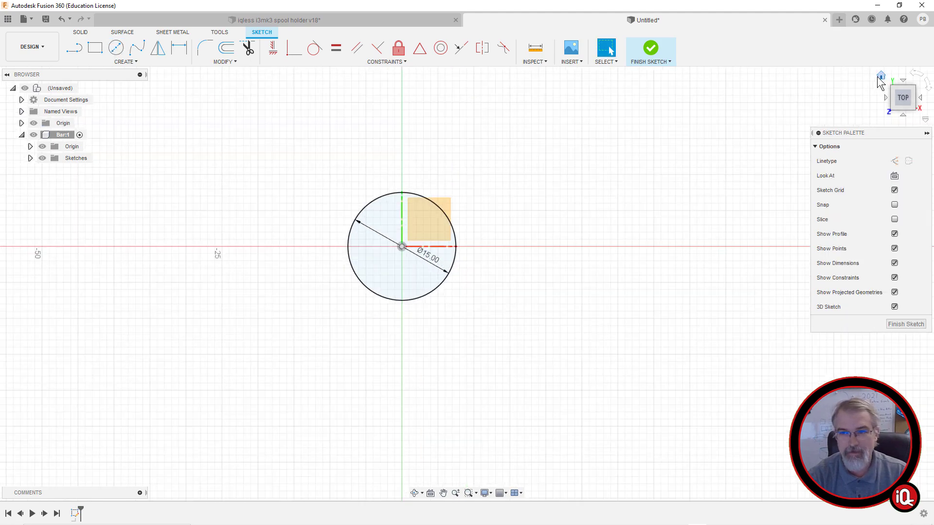
pyautogui.click(881, 76)
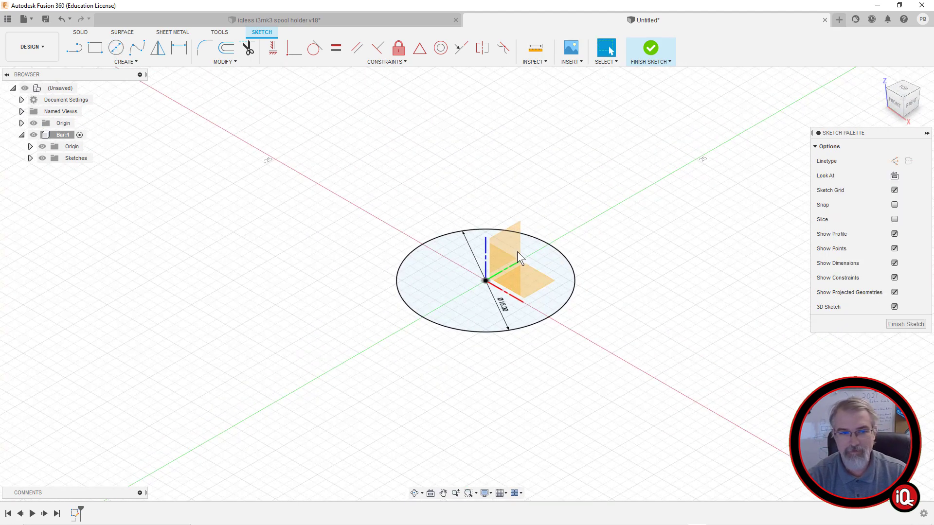
pyautogui.click(462, 293)
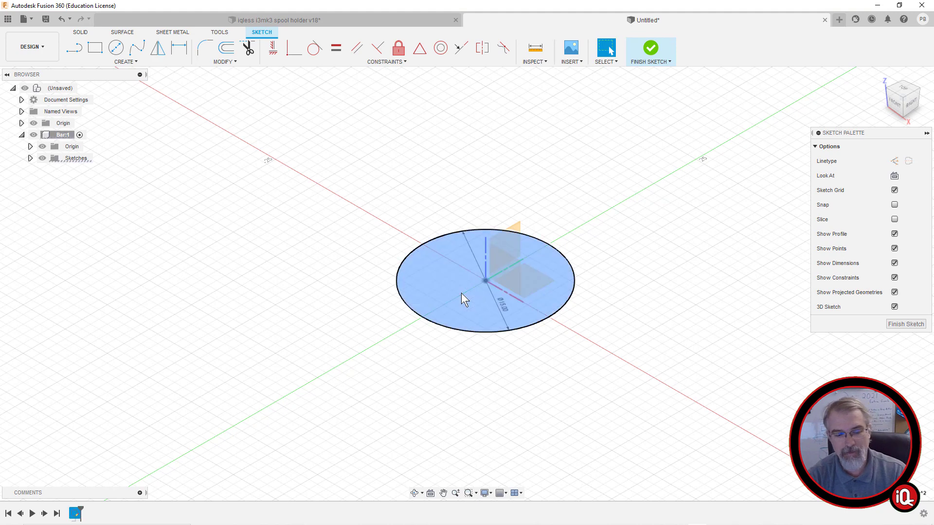
# Extrude the 15 mm circle profile 150 mm into a cylindrical rod
pyautogui.press('q')
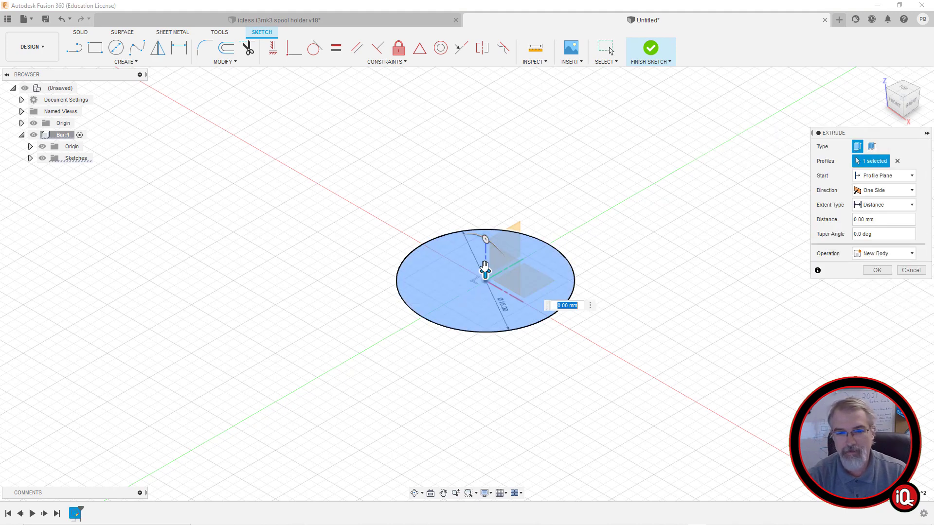
pyautogui.moveTo(487, 155); pyautogui.dragTo(486, 145)
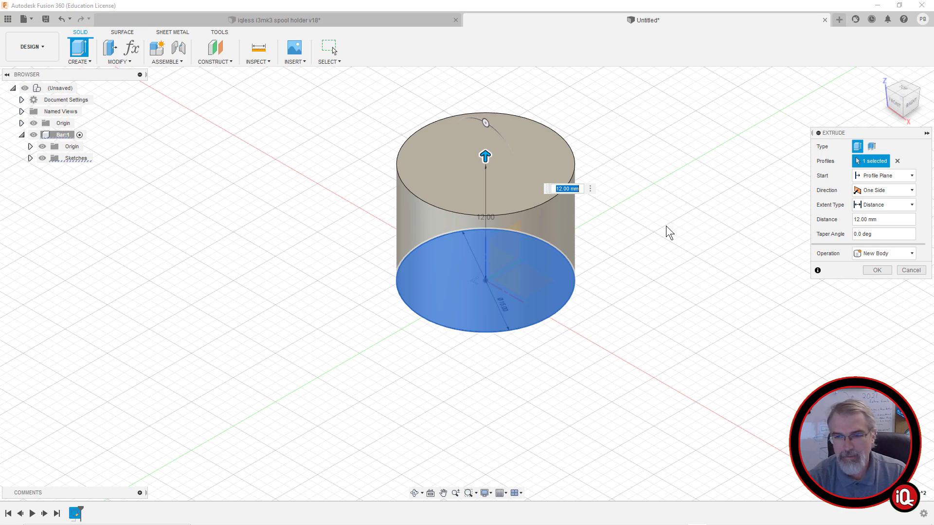
pyautogui.write('150')
pyautogui.press('Return')
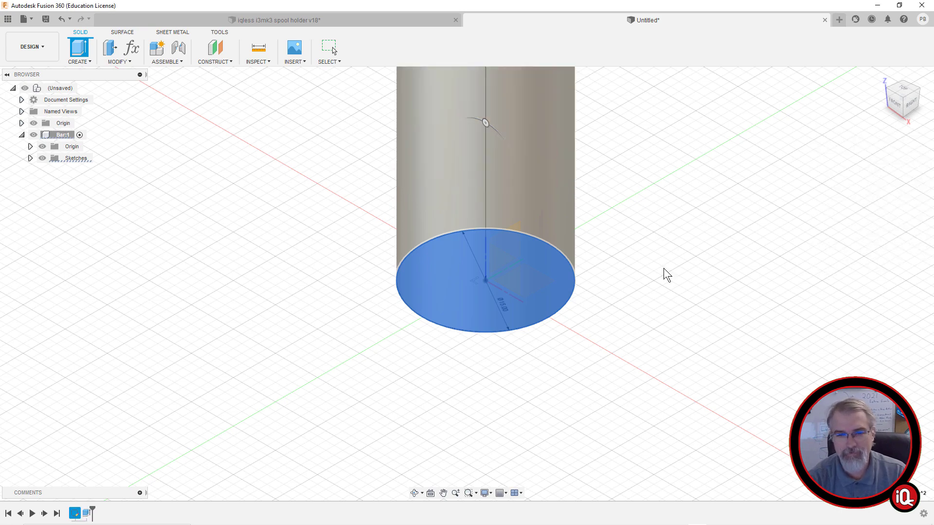
pyautogui.scroll(-3, 641, 262)
pyautogui.scroll(-5, 641, 262)
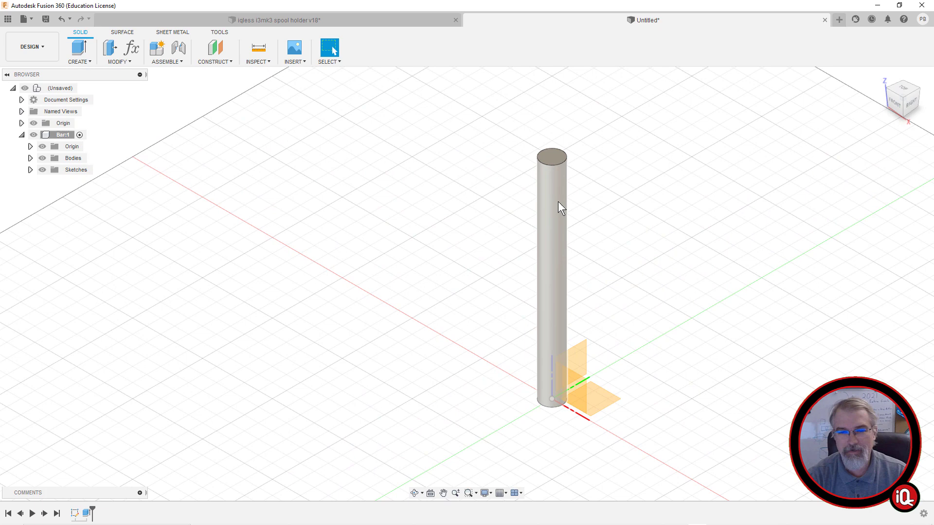
pyautogui.scroll(5, 562, 158)
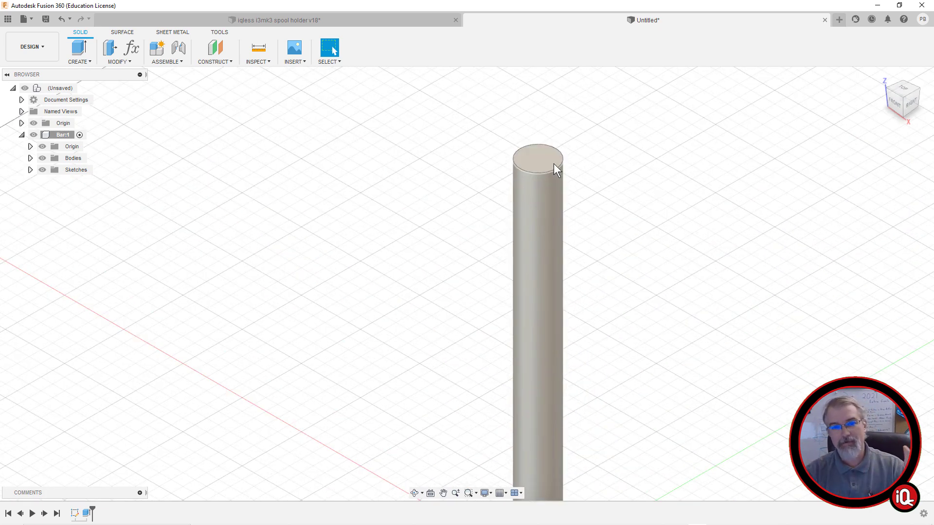
pyautogui.click(554, 165)
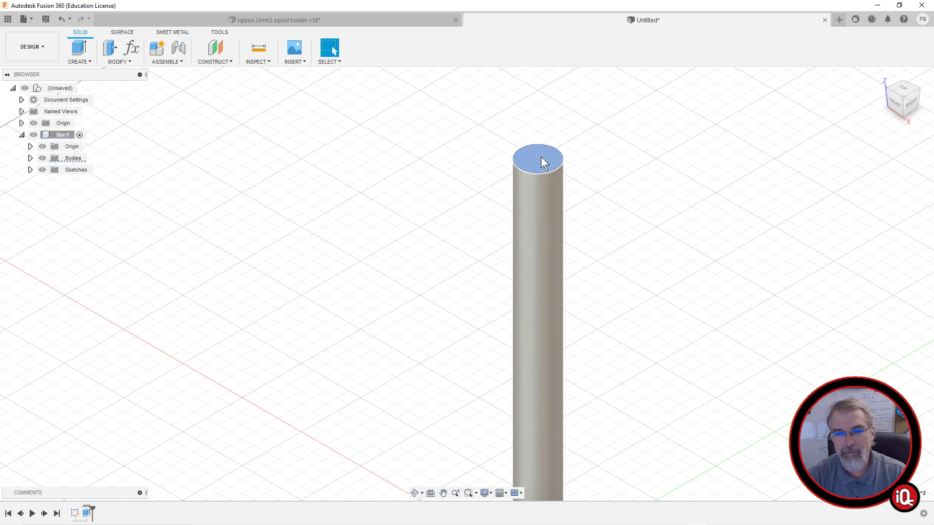
pyautogui.click(595, 191)
pyautogui.scroll(-5, 594, 192)
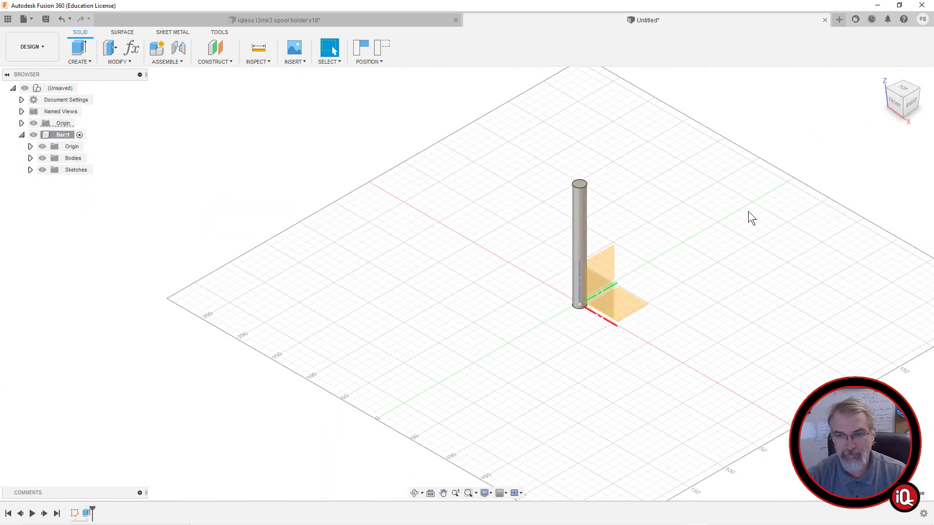
pyautogui.click(891, 106)
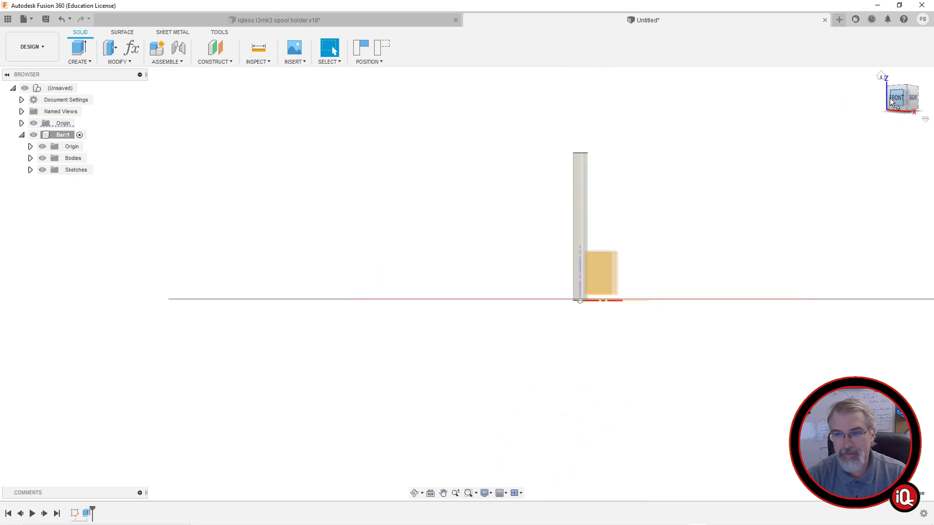
pyautogui.scroll(3, 486, 247)
pyautogui.scroll(-2, 491, 266)
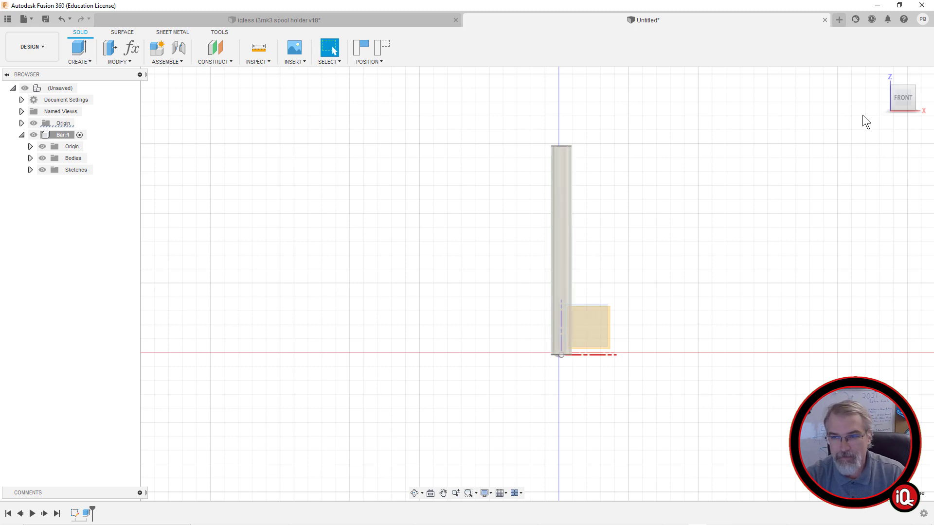
pyautogui.click(880, 77)
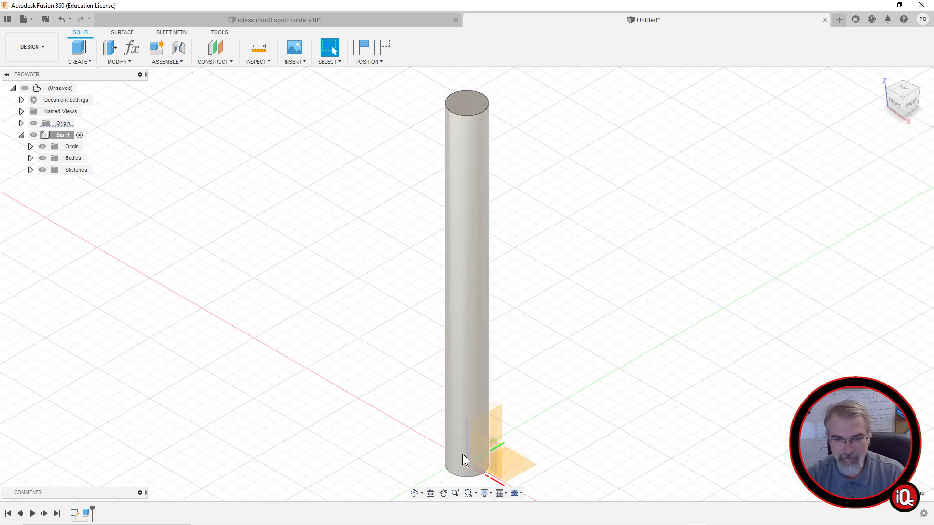
pyautogui.rightClick(500, 462)
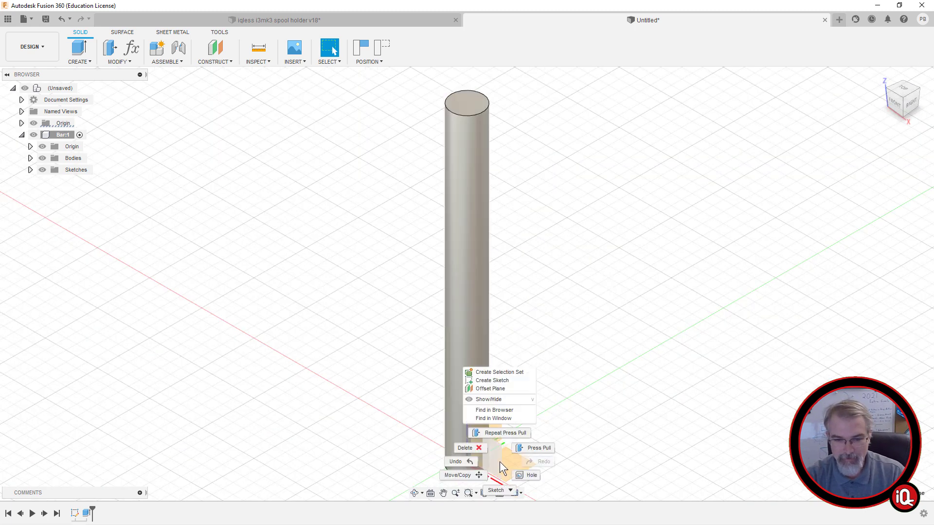
pyautogui.click(492, 380)
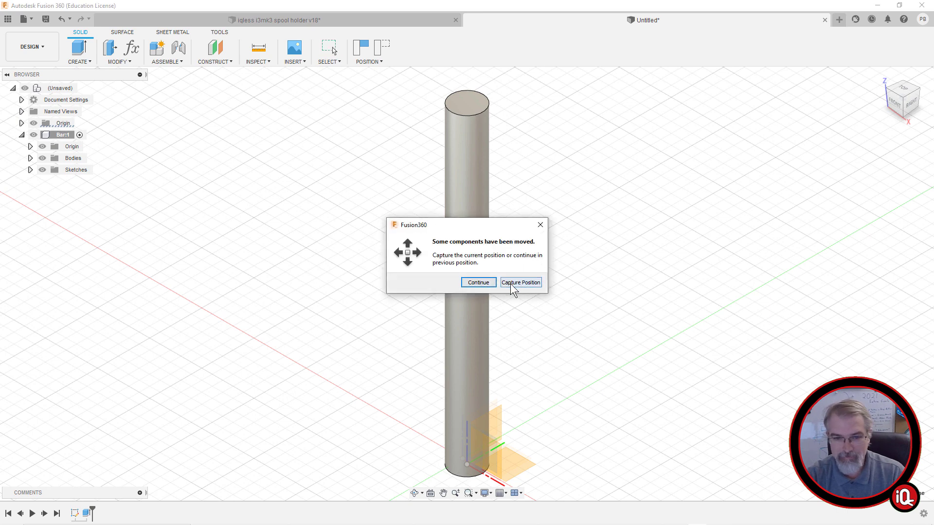
pyautogui.click(509, 284)
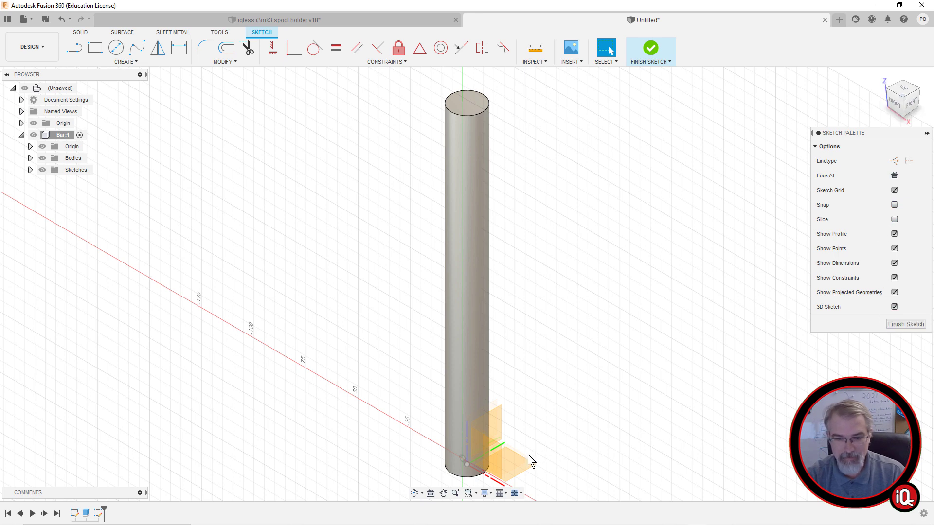
pyautogui.click(895, 105)
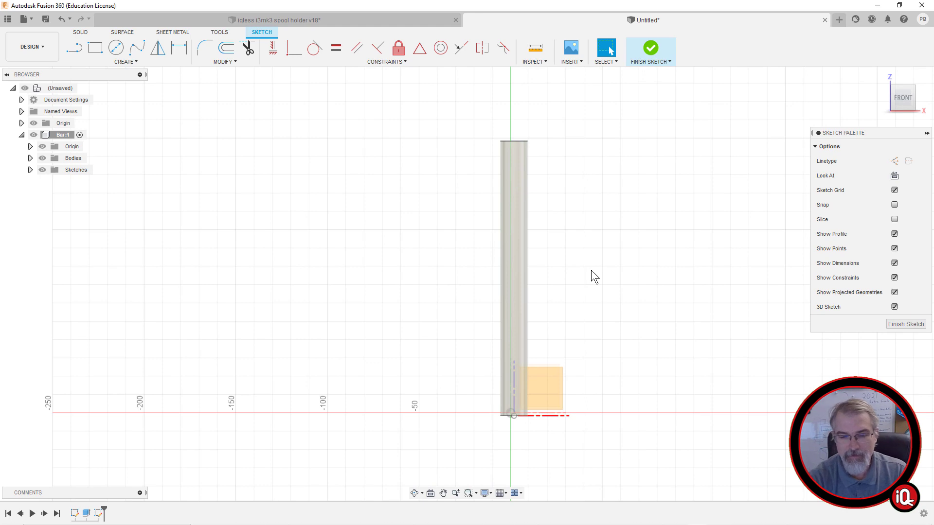
pyautogui.press('l')
pyautogui.scroll(5, 508, 412)
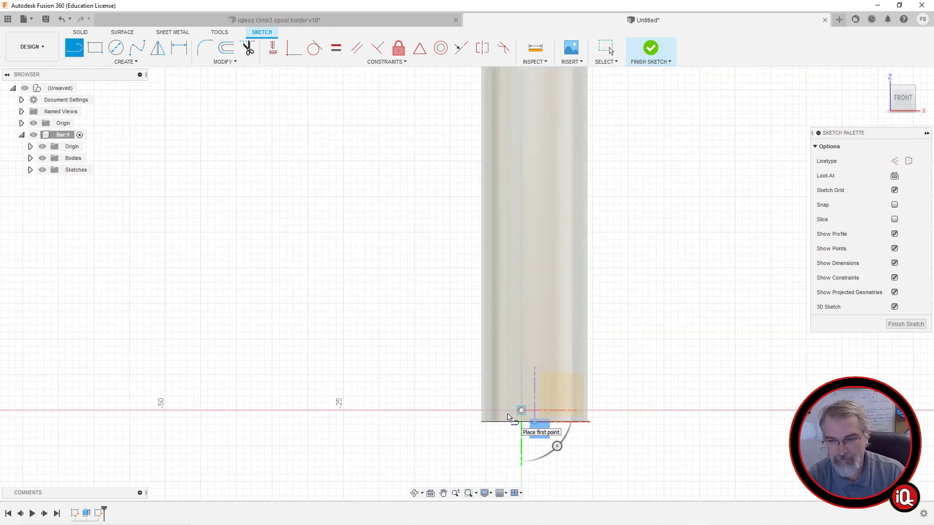
pyautogui.click(906, 324)
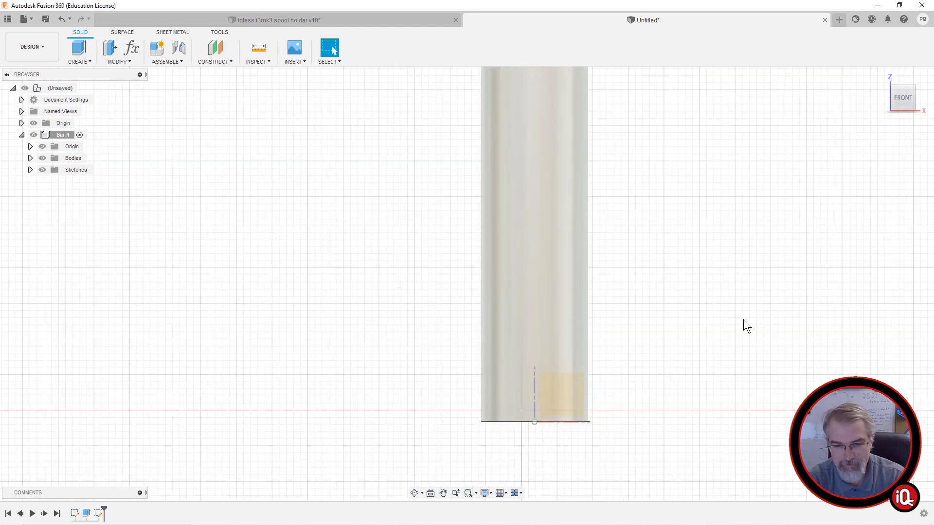
pyautogui.hotkey('ctrl', 'z')
pyautogui.hotkey('ctrl', 'z')
pyautogui.hotkey('ctrl', 'z')
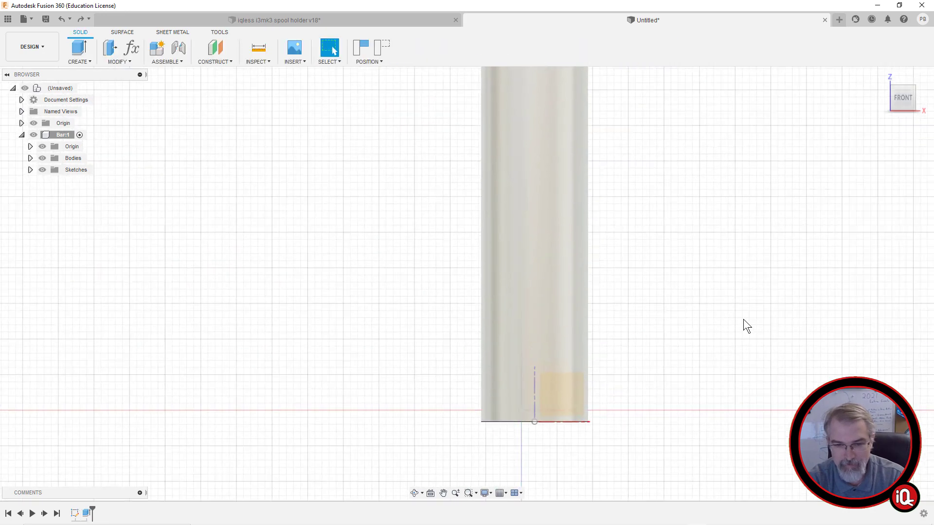
pyautogui.hotkey('ctrl', 'z')
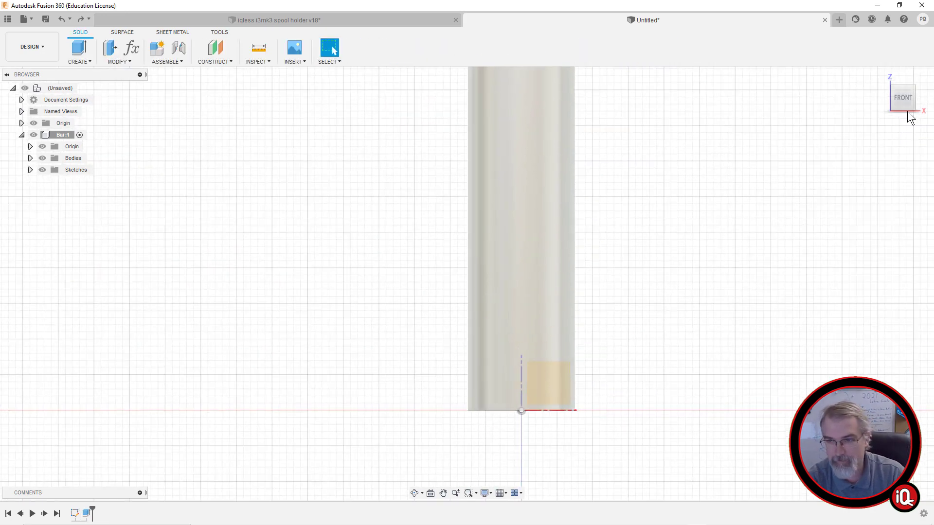
pyautogui.click(883, 80)
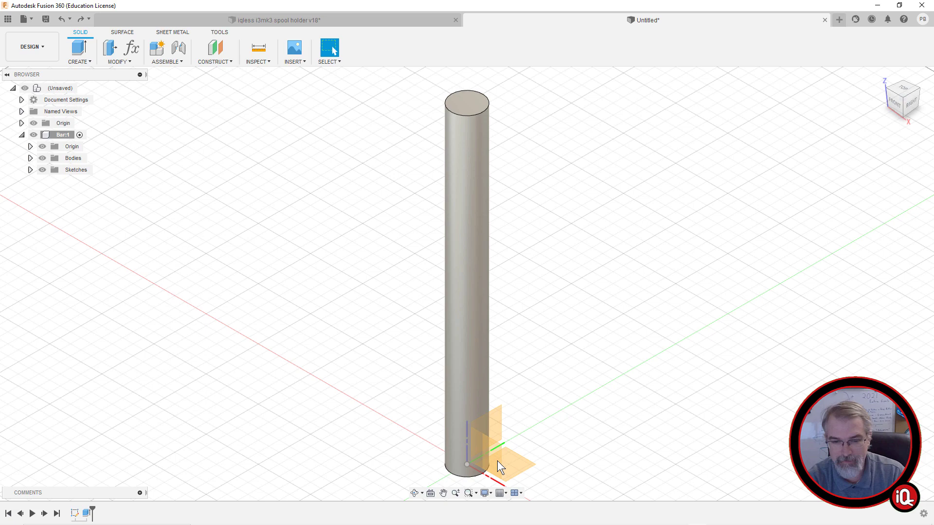
# Start a new sketch on the origin plane running through the rod
pyautogui.rightClick(497, 460)
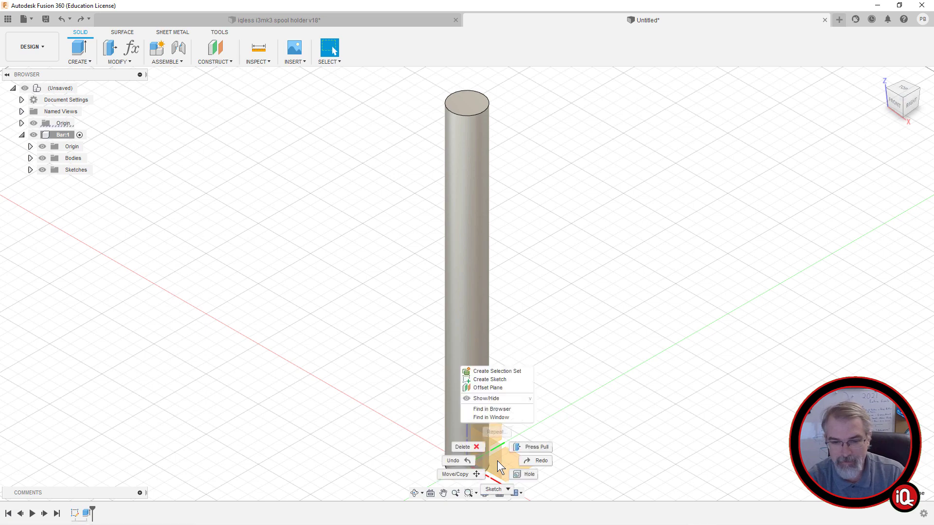
pyautogui.click(492, 378)
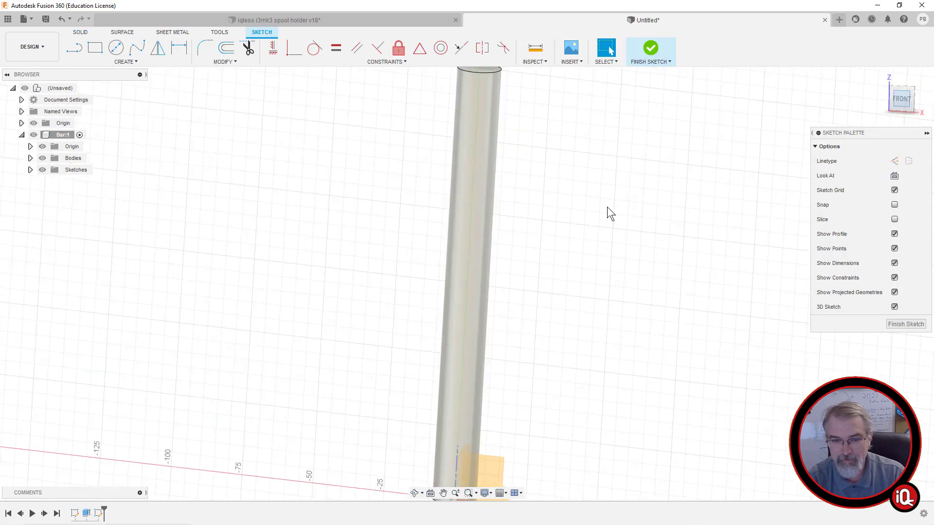
pyautogui.moveTo(609, 210); pyautogui.dragTo(593, 223, button='middle')
# Draw a 150 mm vertical line up from the origin and make it construction geometry
pyautogui.press('l')
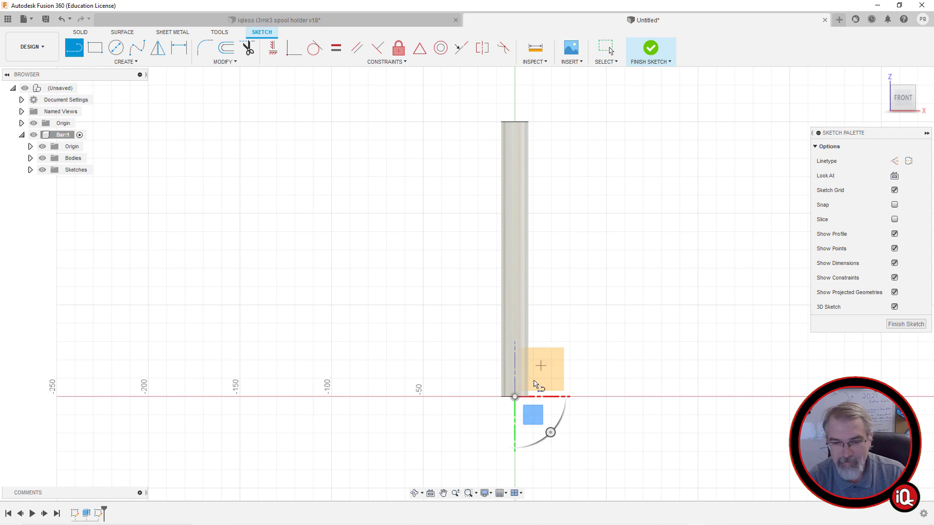
pyautogui.click(514, 397)
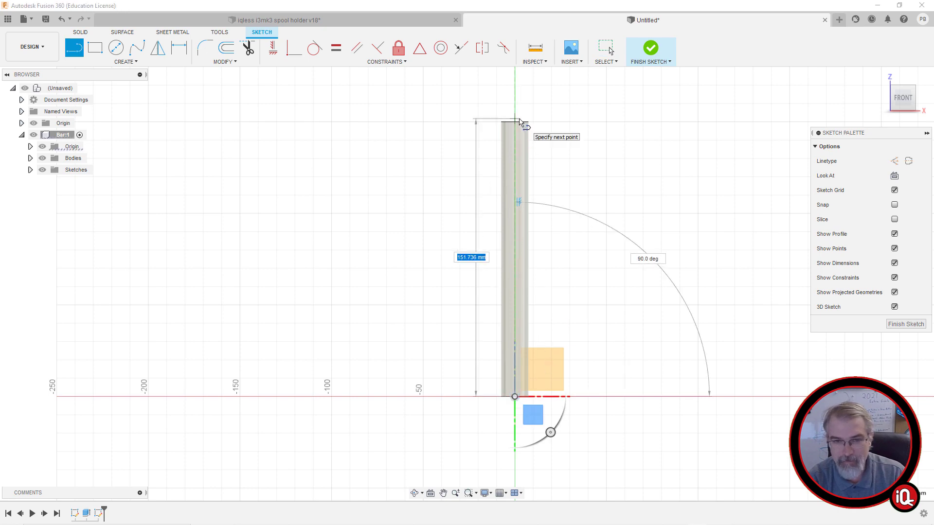
pyautogui.scroll(3, 517, 125)
pyautogui.write('150')
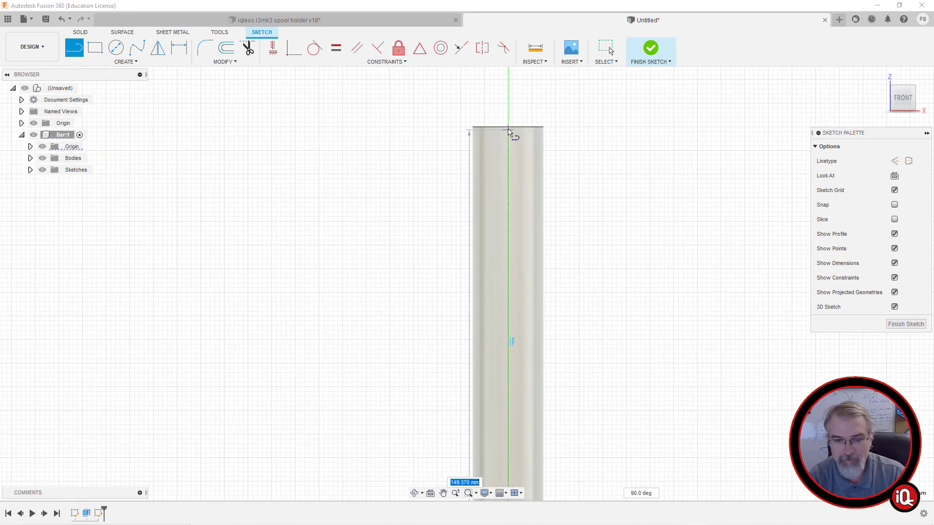
pyautogui.press('Tab')
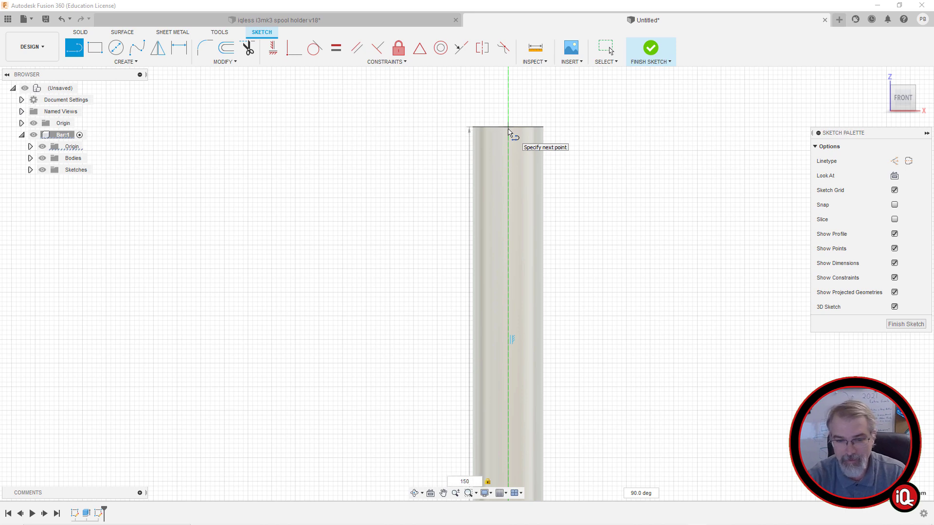
pyautogui.press('Return')
pyautogui.press('Escape')
pyautogui.scroll(-1, 507, 129)
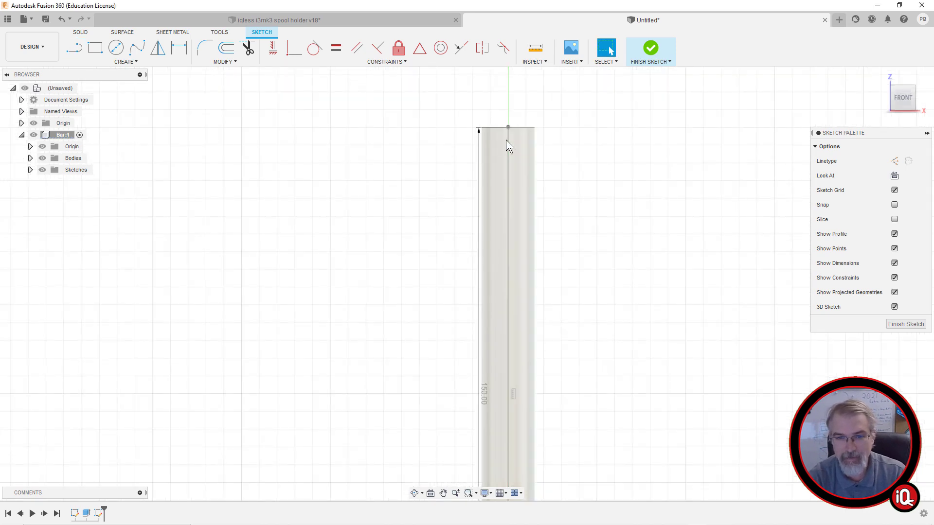
pyautogui.click(894, 161)
pyautogui.scroll(4, 588, 108)
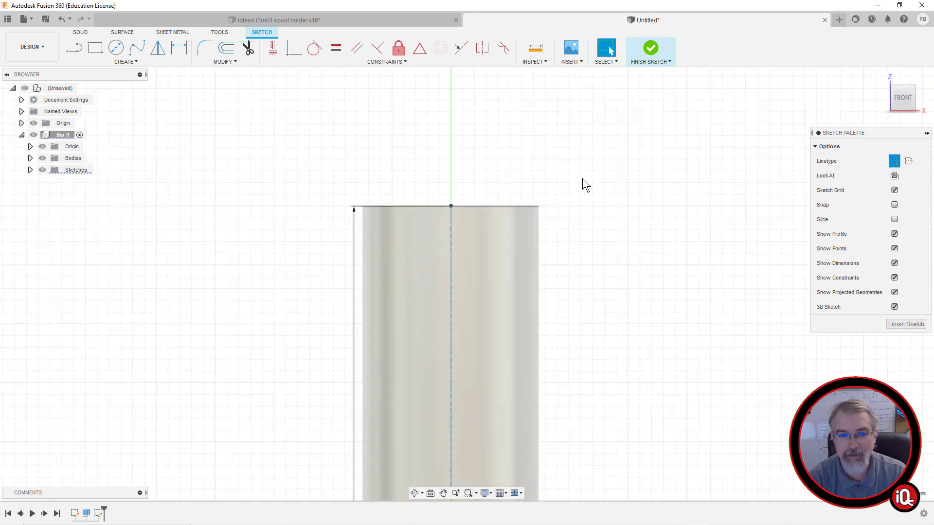
pyautogui.moveTo(582, 180); pyautogui.dragTo(565, 240, button='middle')
pyautogui.scroll(-2, 583, 194)
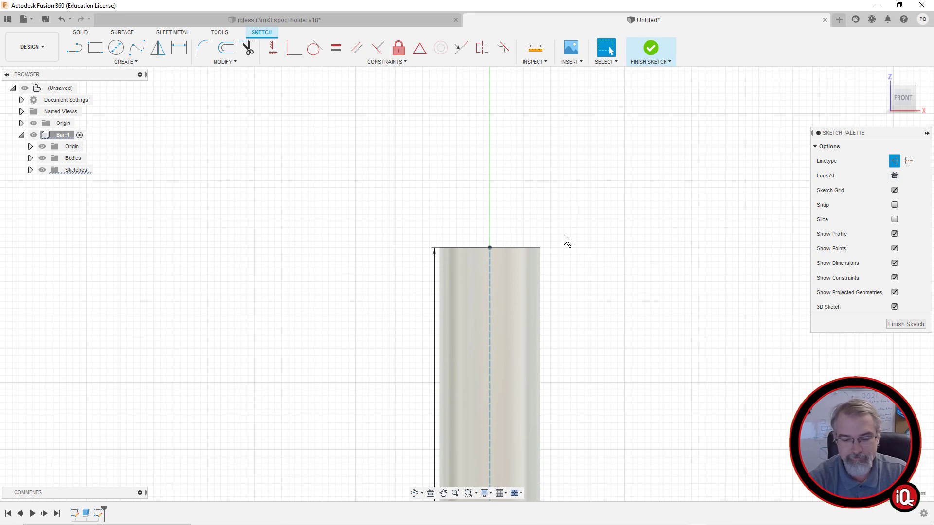
# Draw a 10 mm vertical line up from the rod's top midpoint
pyautogui.press('l')
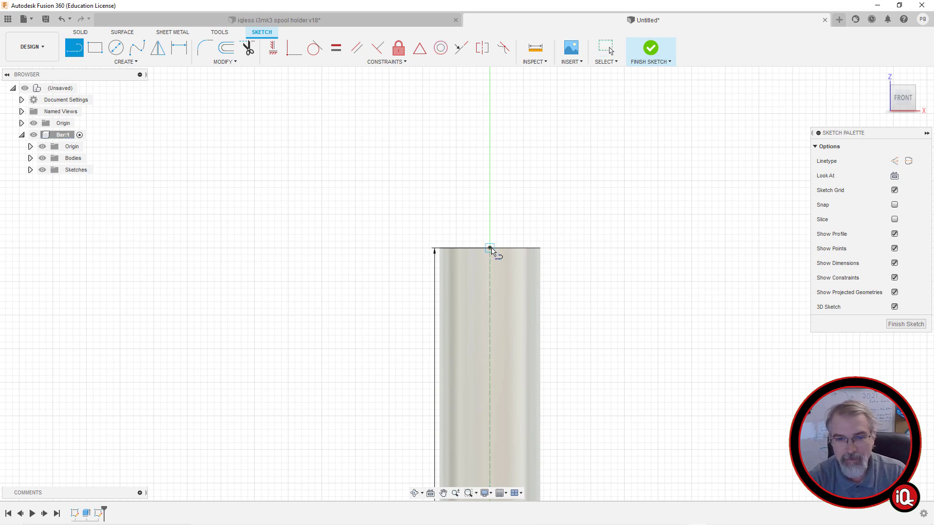
pyautogui.click(490, 249)
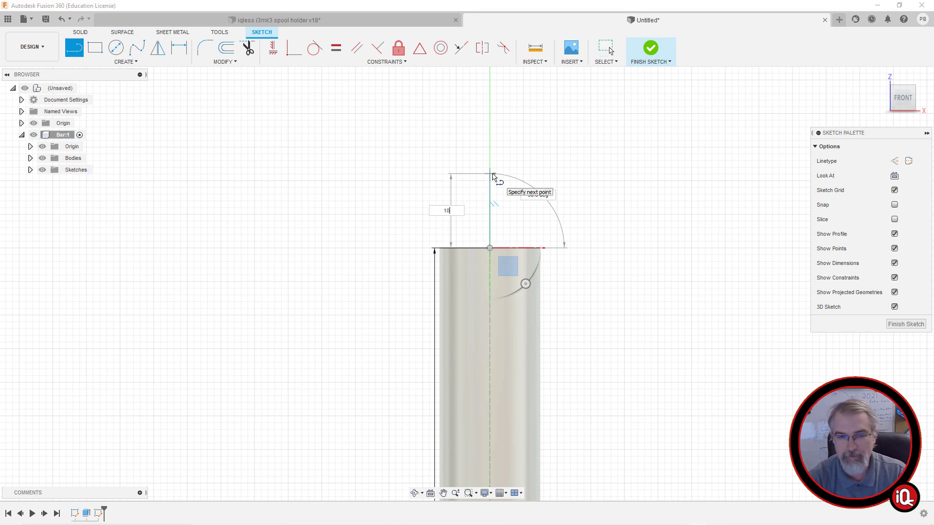
pyautogui.press('Tab')
pyautogui.press('Return')
pyautogui.scroll(2, 492, 175)
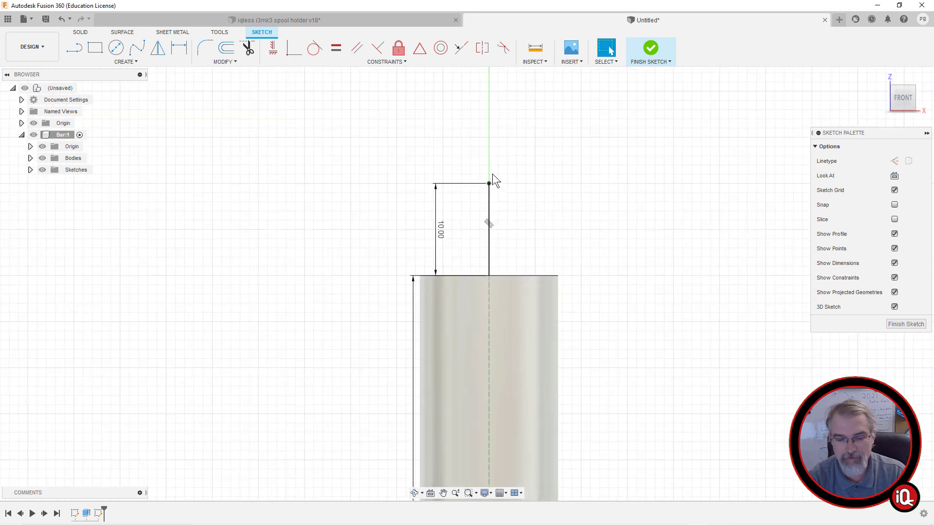
# Add a 22 mm horizontal line from its top and move the 22.00 dimension above it
pyautogui.click(489, 184)
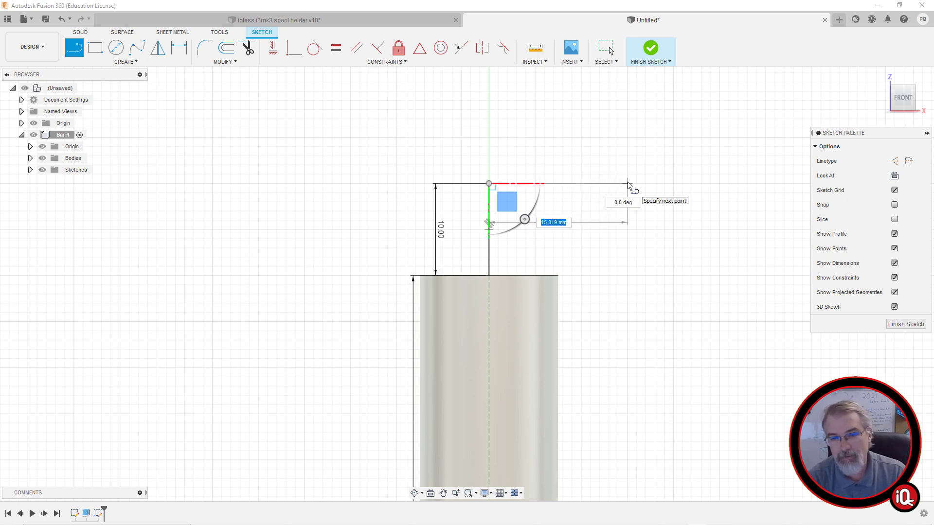
pyautogui.write('22')
pyautogui.press('Tab')
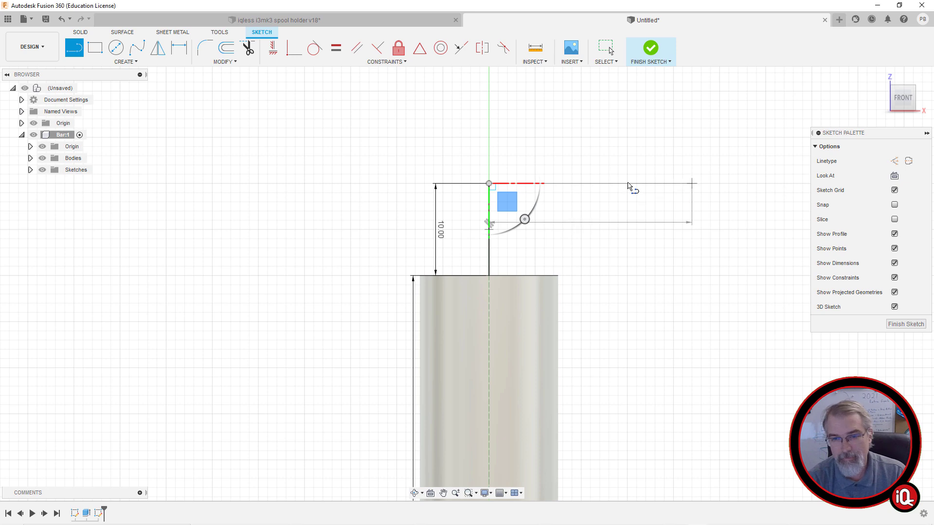
pyautogui.press('Return')
pyautogui.press('Escape')
pyautogui.scroll(2, 628, 183)
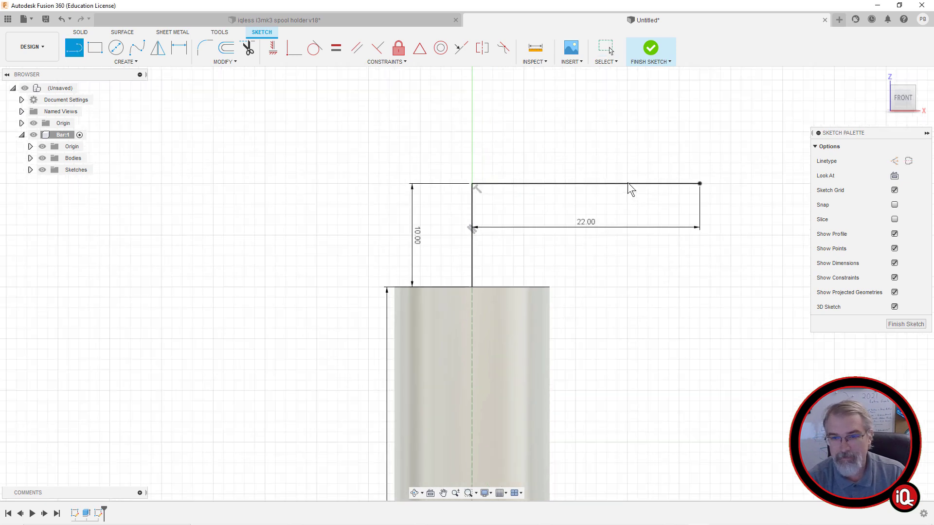
pyautogui.click(699, 184)
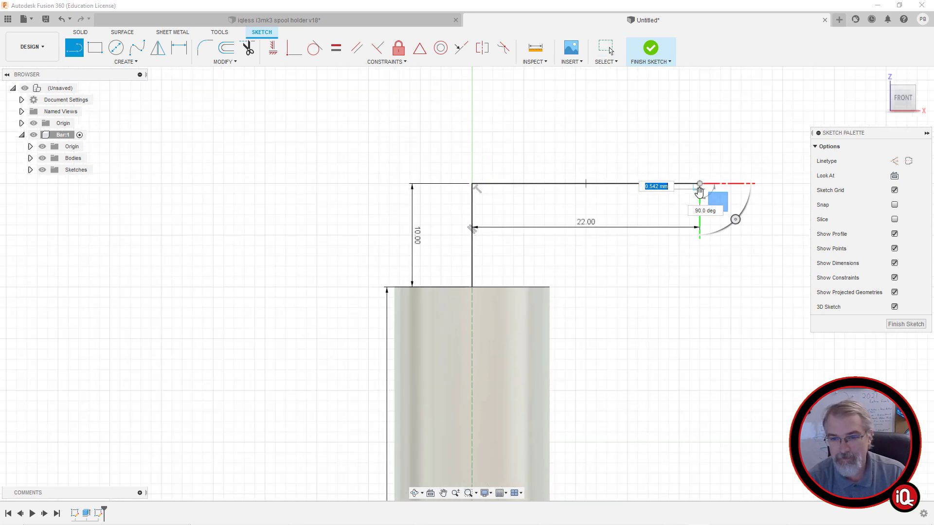
pyautogui.press('Escape')
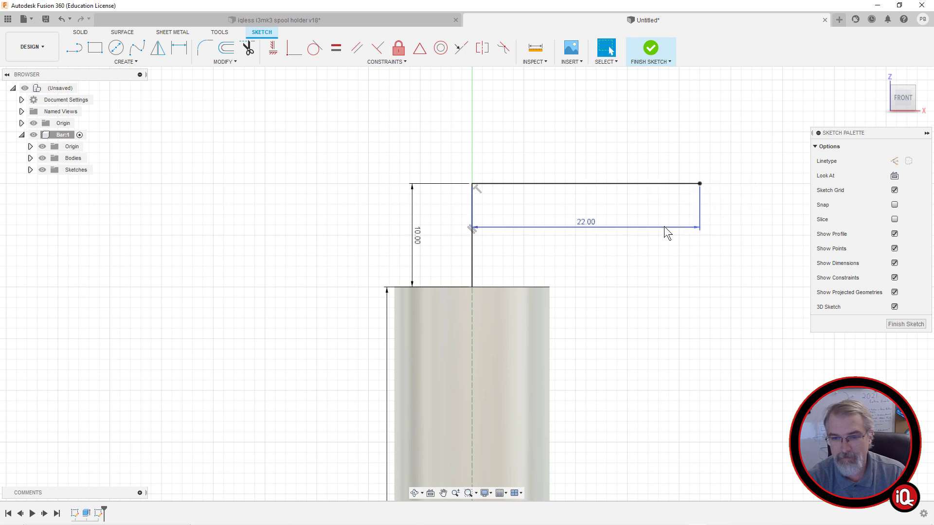
pyautogui.moveTo(665, 227); pyautogui.dragTo(669, 159)
# Draw a 2 mm vertical line down from the 22 mm line's outer end
pyautogui.press('l')
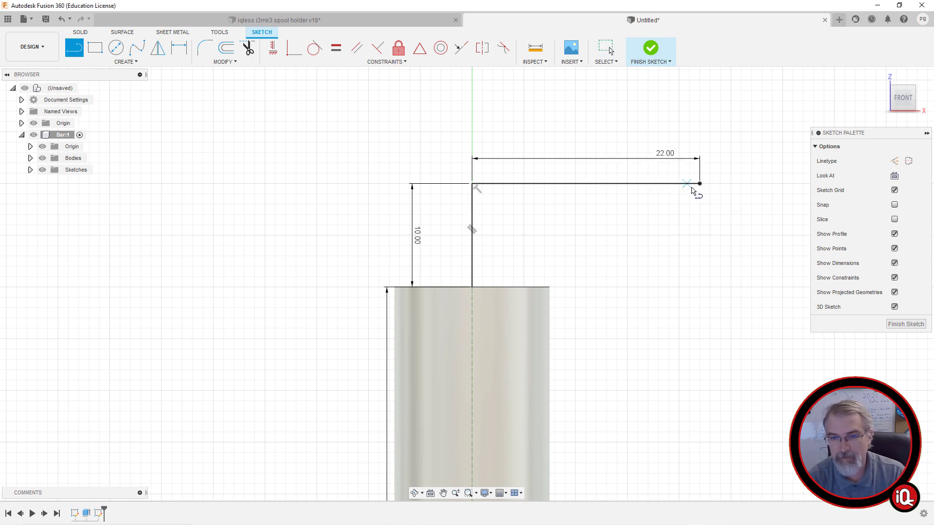
pyautogui.click(700, 185)
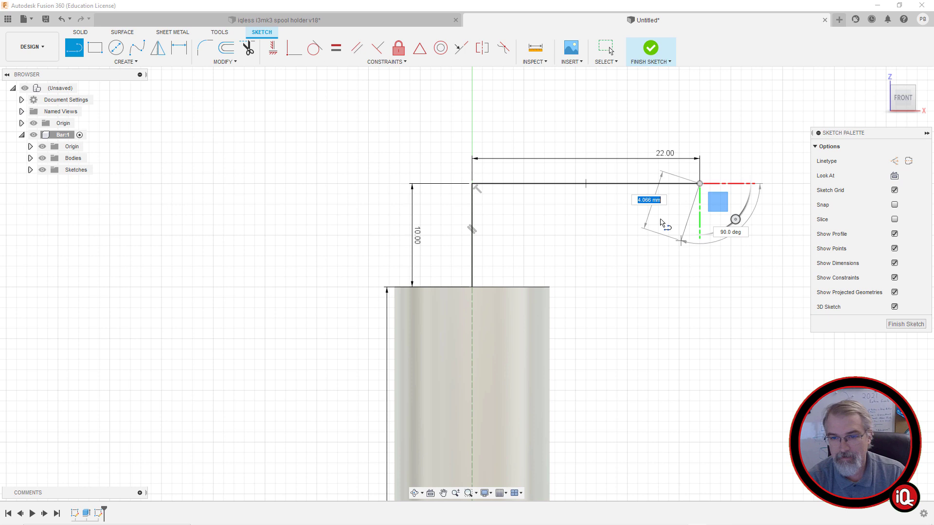
pyautogui.write('2')
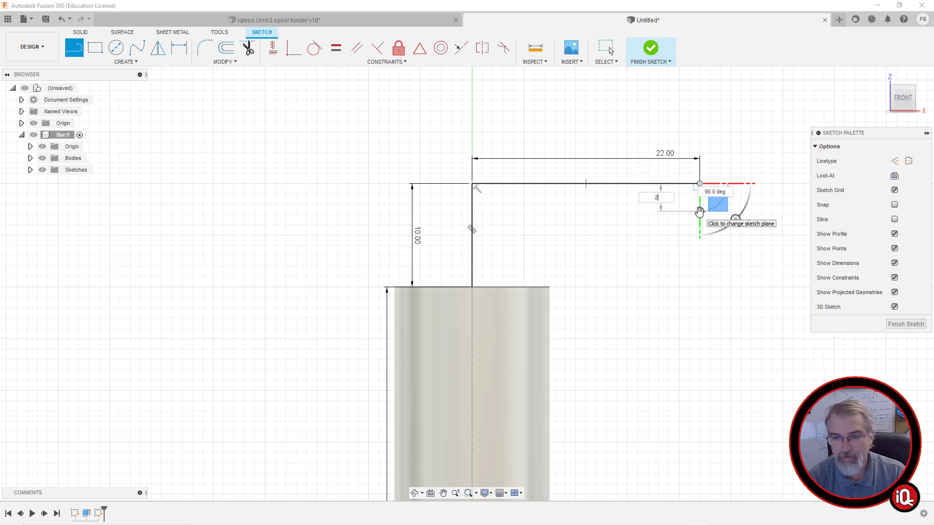
pyautogui.press('Escape')
pyautogui.scroll(2, 700, 212)
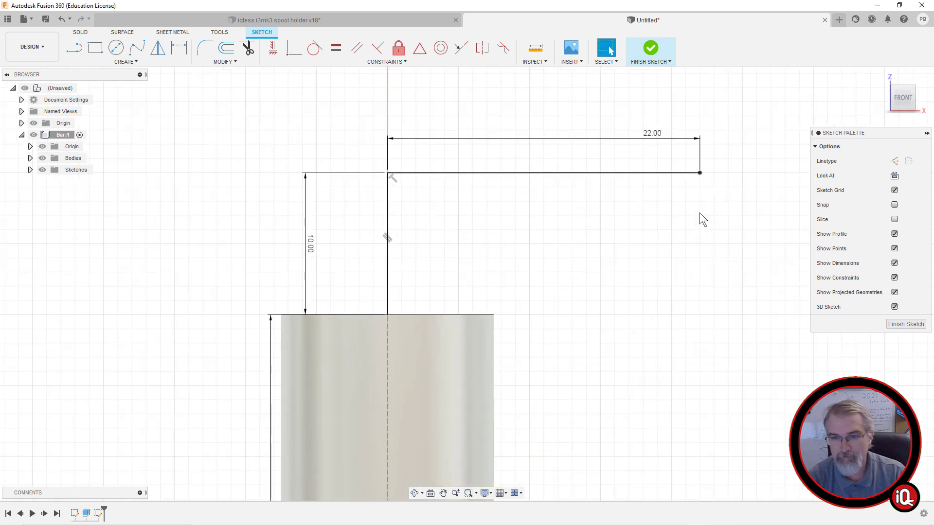
pyautogui.scroll(-1, 700, 212)
pyautogui.press('l')
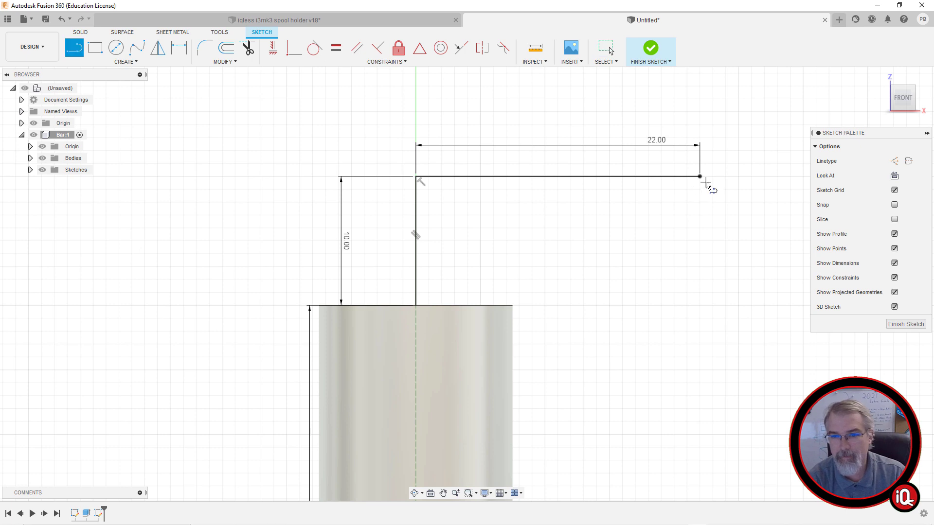
pyautogui.click(699, 176)
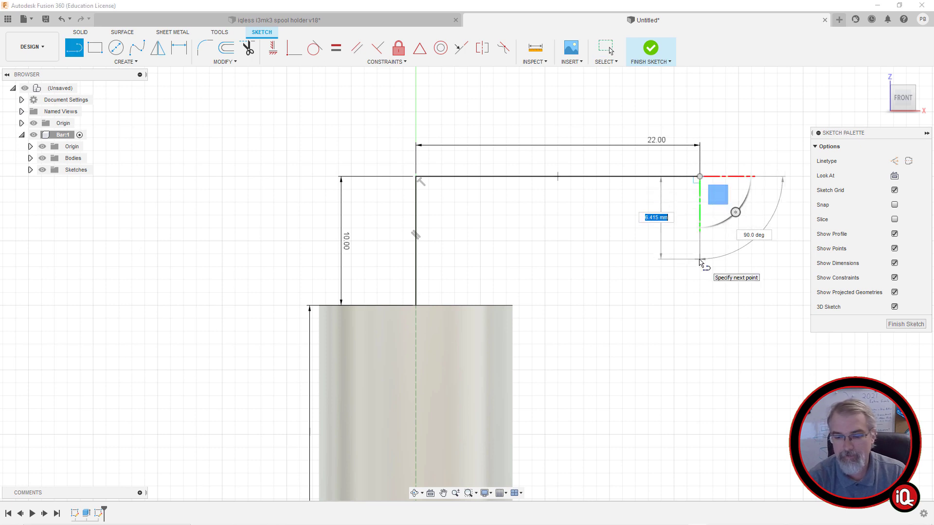
pyautogui.write('2')
pyautogui.press('Tab')
pyautogui.press('Return')
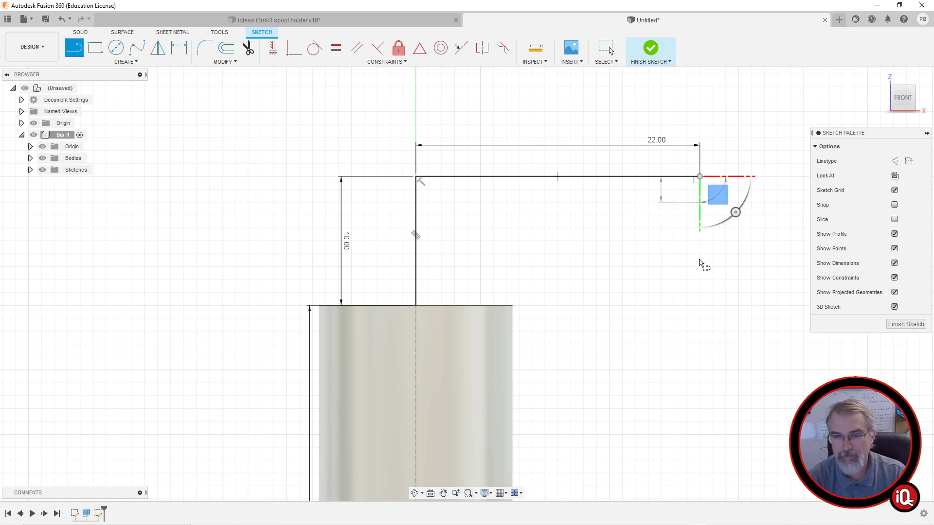
pyautogui.press('Escape')
pyautogui.press('s')
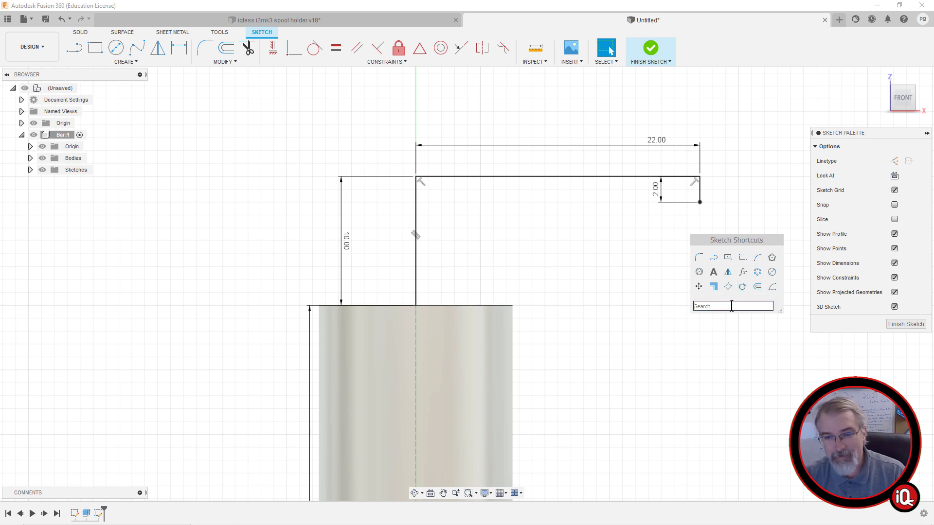
# Draw a three-point arc sweeping down and inward from the 2 mm line's lower end
pyautogui.write('arc')
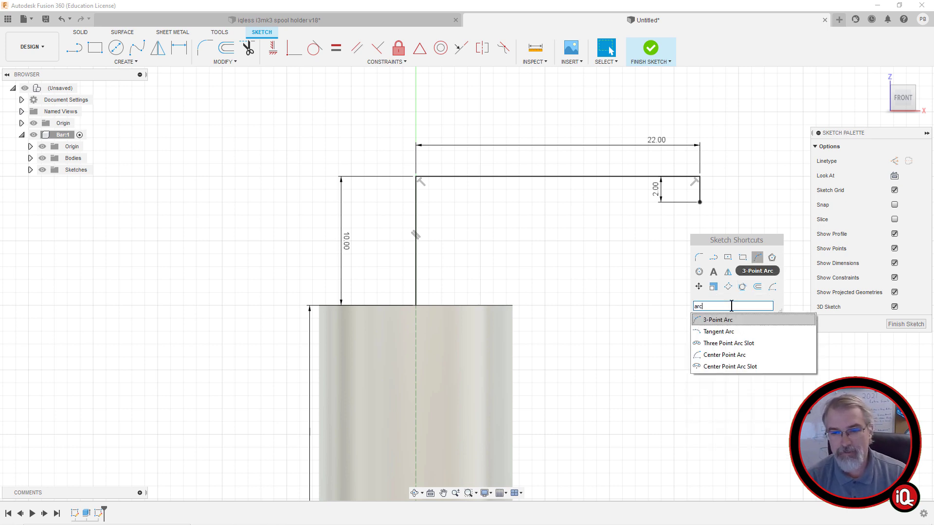
pyautogui.click(808, 319)
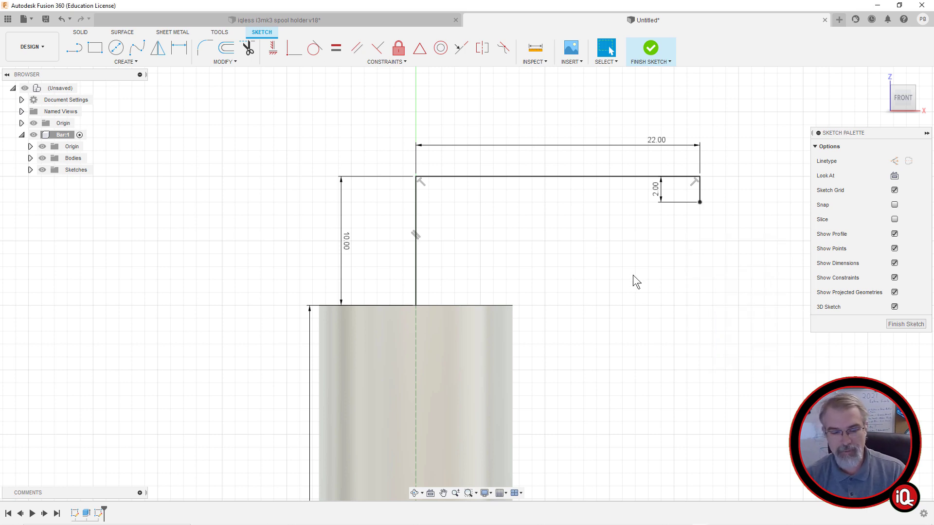
pyautogui.press('s')
pyautogui.click(699, 299)
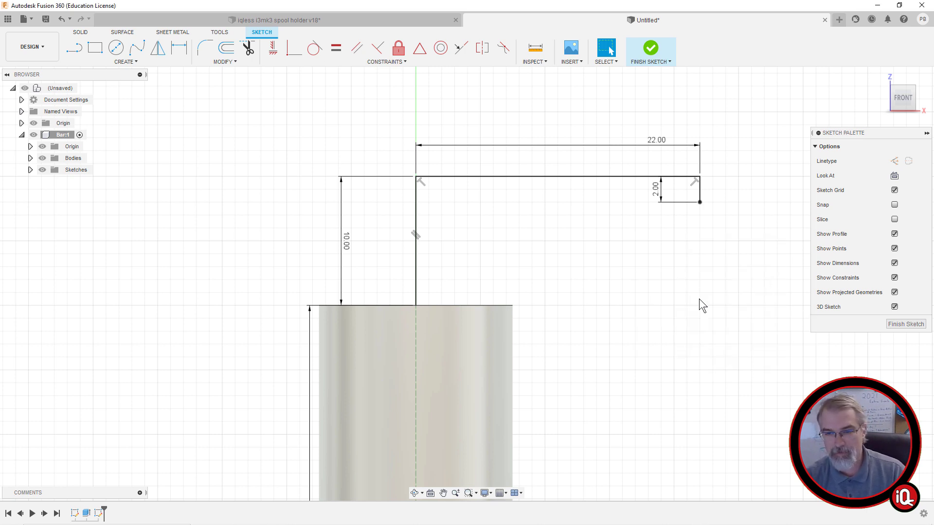
pyautogui.click(700, 203)
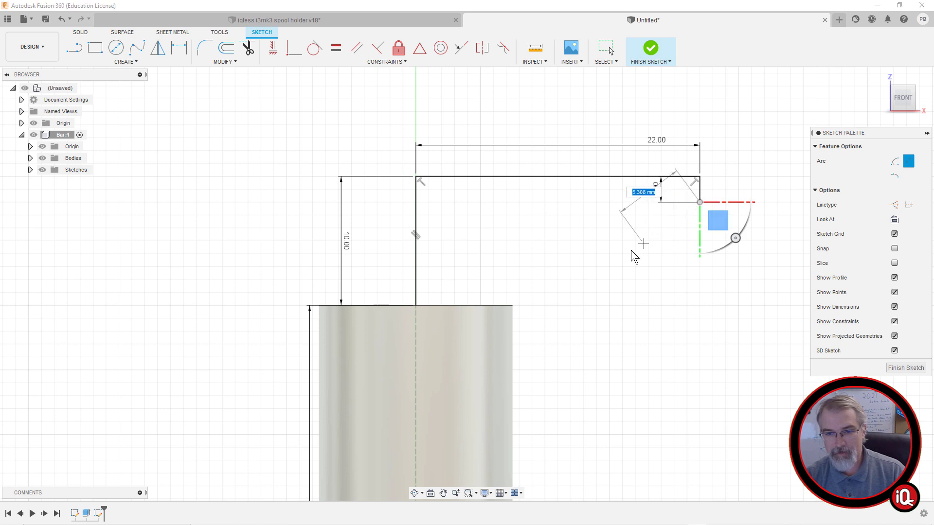
pyautogui.click(584, 258)
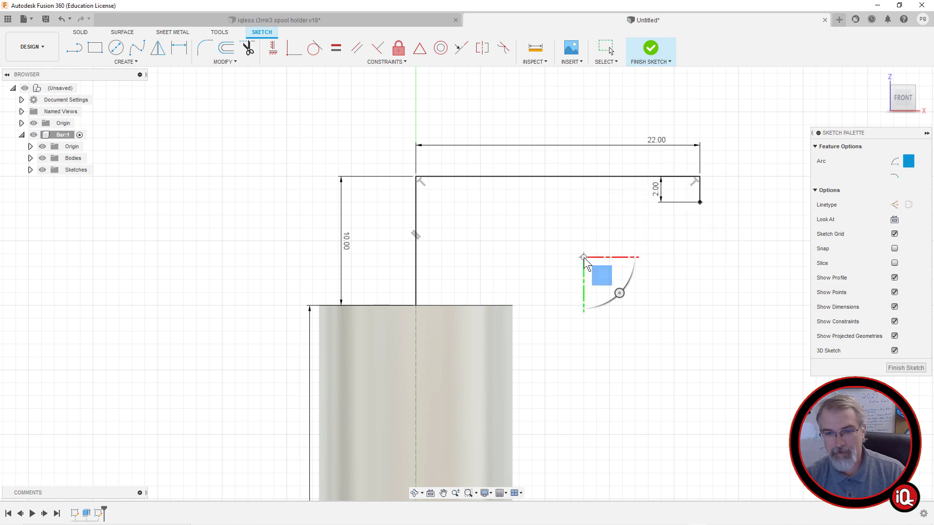
pyautogui.click(668, 231)
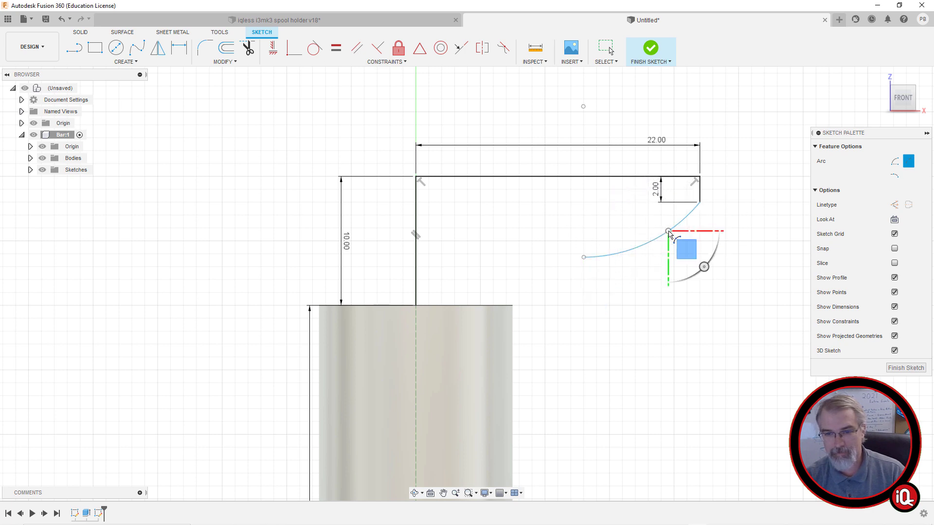
pyautogui.click(584, 258)
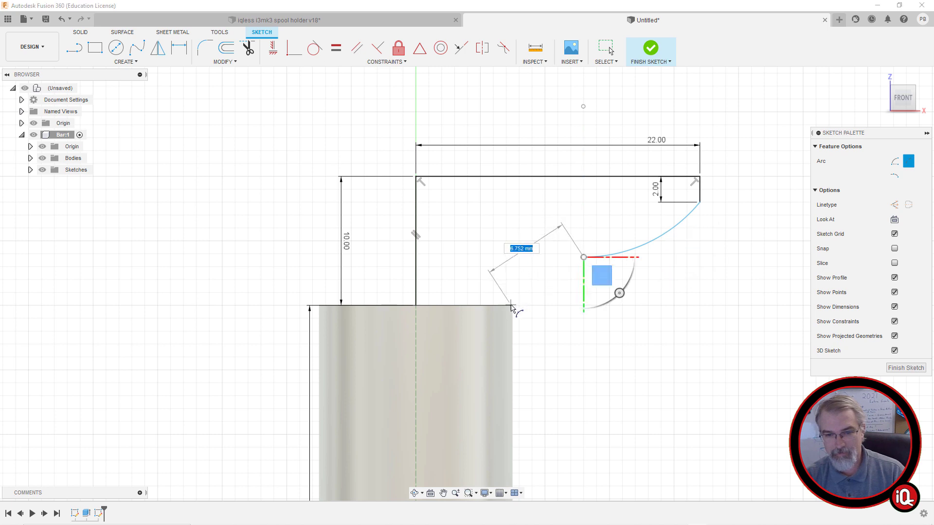
pyautogui.scroll(1, 511, 305)
# Draw a 7.5 mm base line from the axis along the rod top
pyautogui.press('Escape')
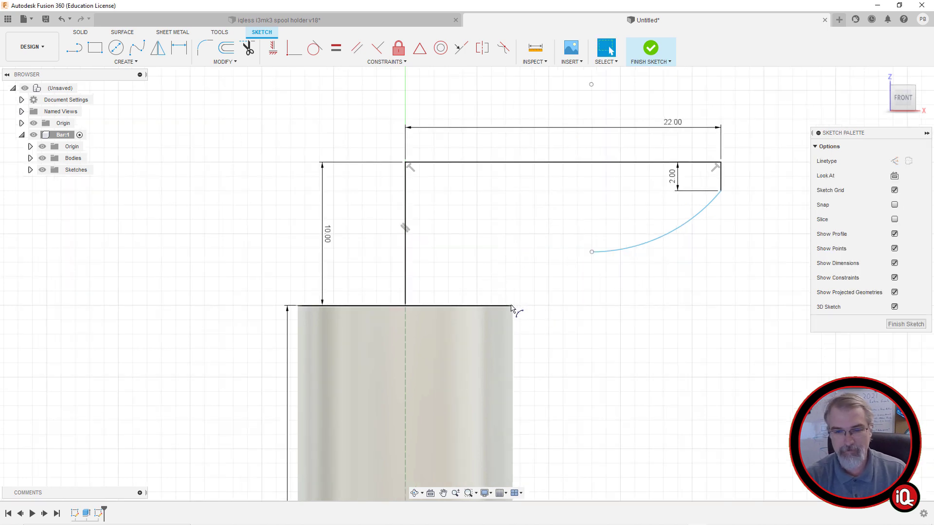
pyautogui.press('l')
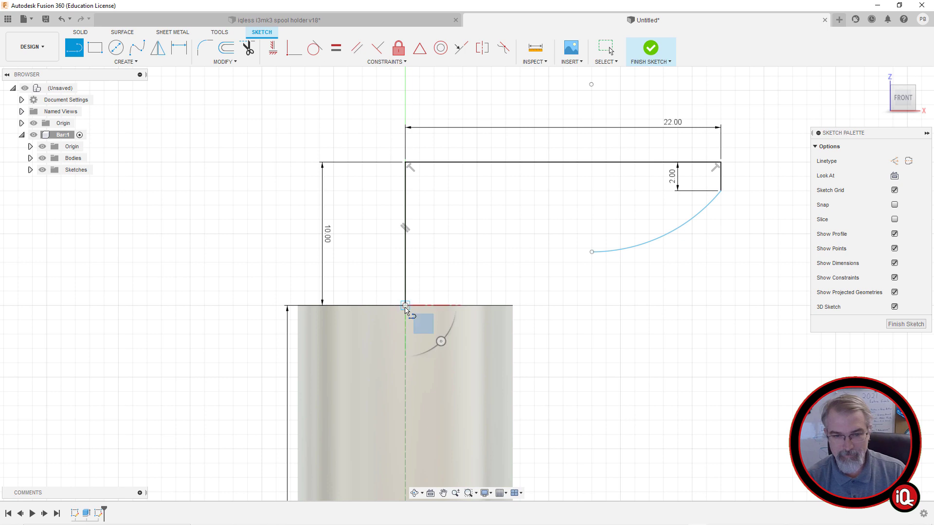
pyautogui.click(405, 306)
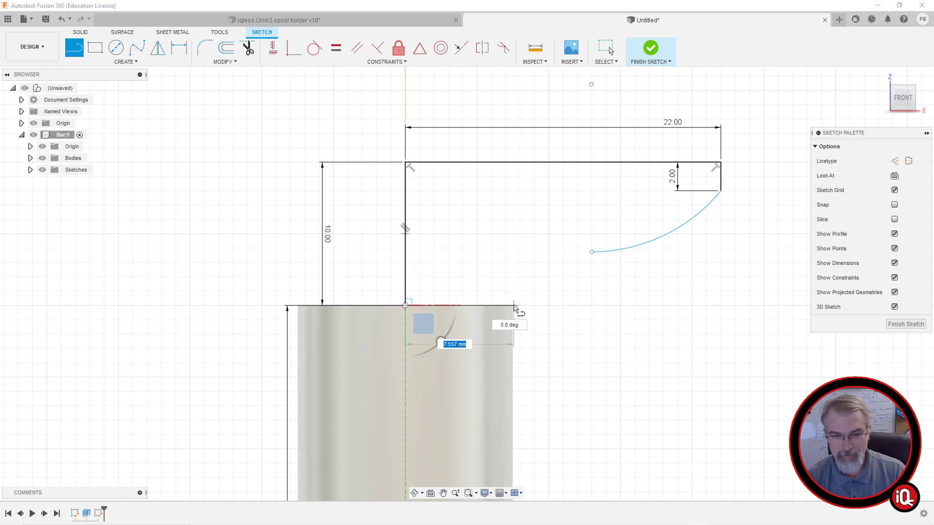
pyautogui.write('7')
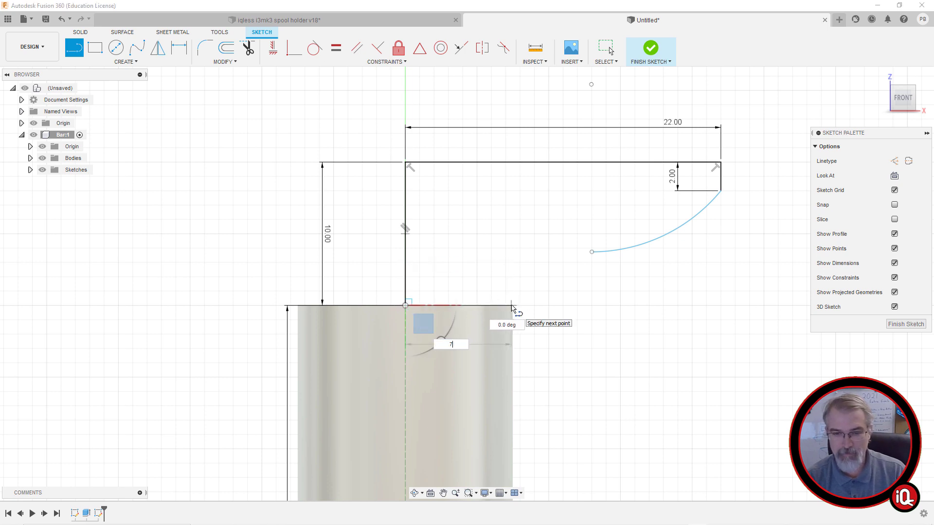
pyautogui.write('.5')
pyautogui.press('Return')
pyautogui.press('Escape')
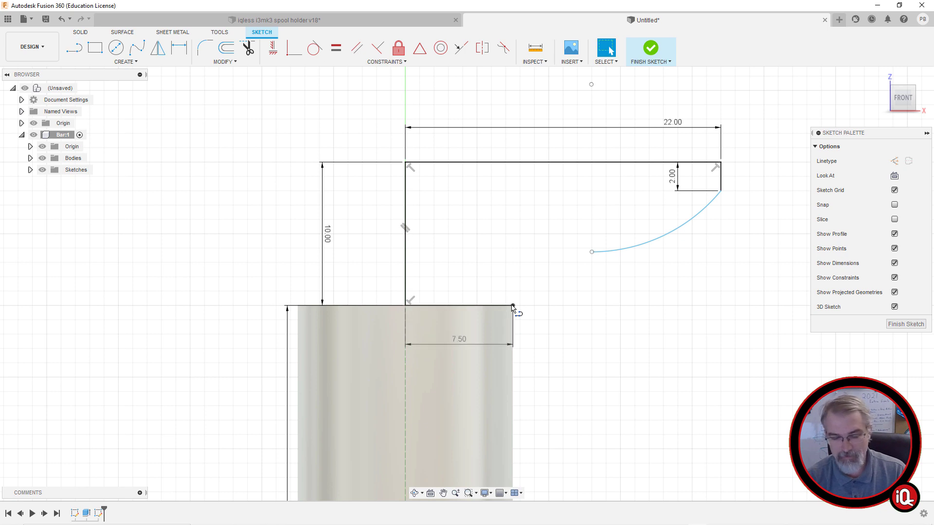
# Add a tangent arc from the base line's end up to the upper arc's endpoint
pyautogui.press('s')
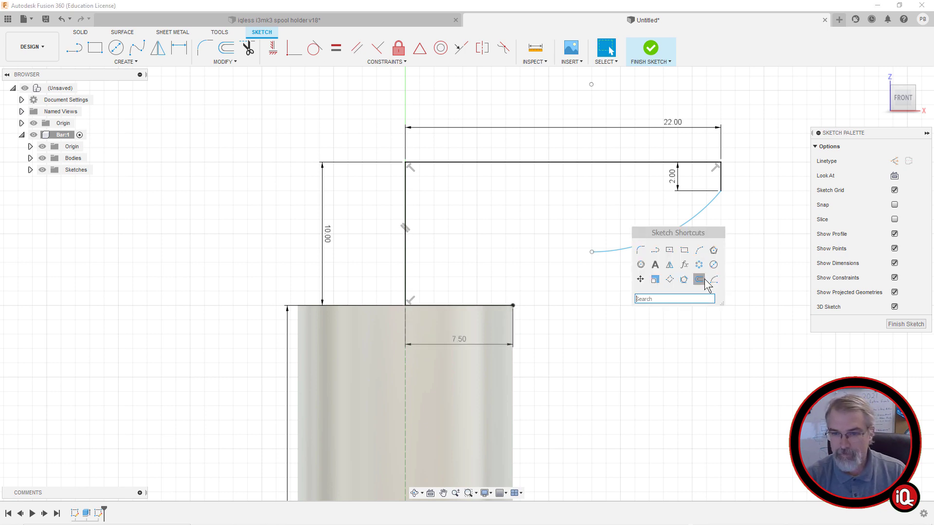
pyautogui.press('l')
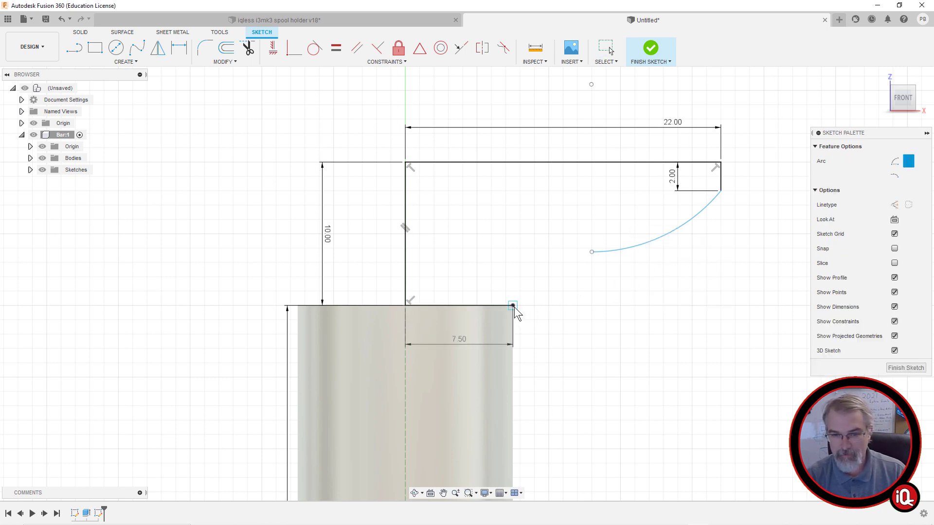
pyautogui.click(513, 305)
pyautogui.moveTo(592, 252); pyautogui.dragTo(565, 261)
pyautogui.press('Escape')
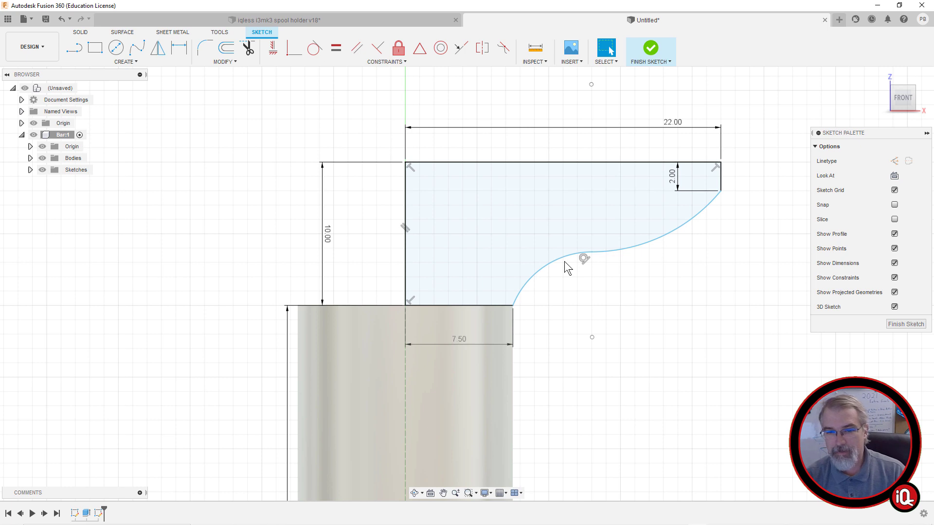
# Make the arcs tangent to each other, to the 2 mm line, and to the bottom line
pyautogui.click(567, 255)
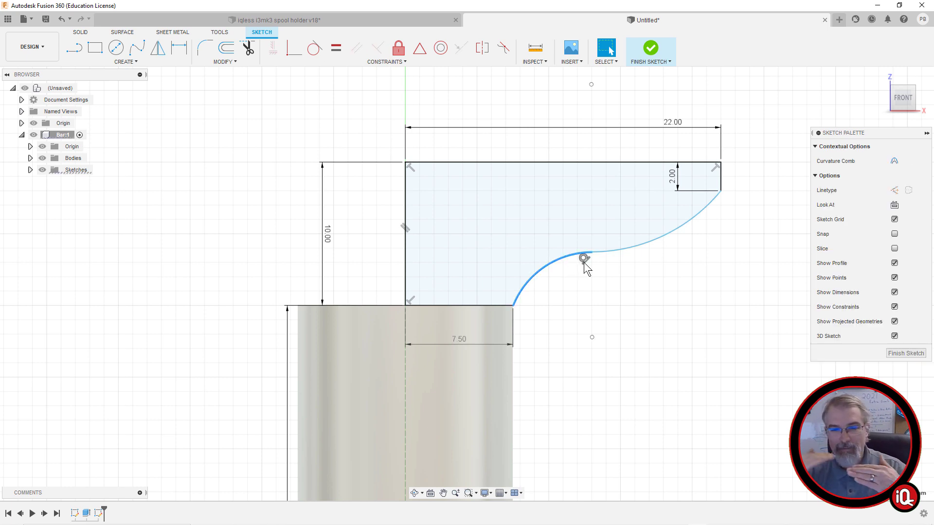
pyautogui.click(606, 251)
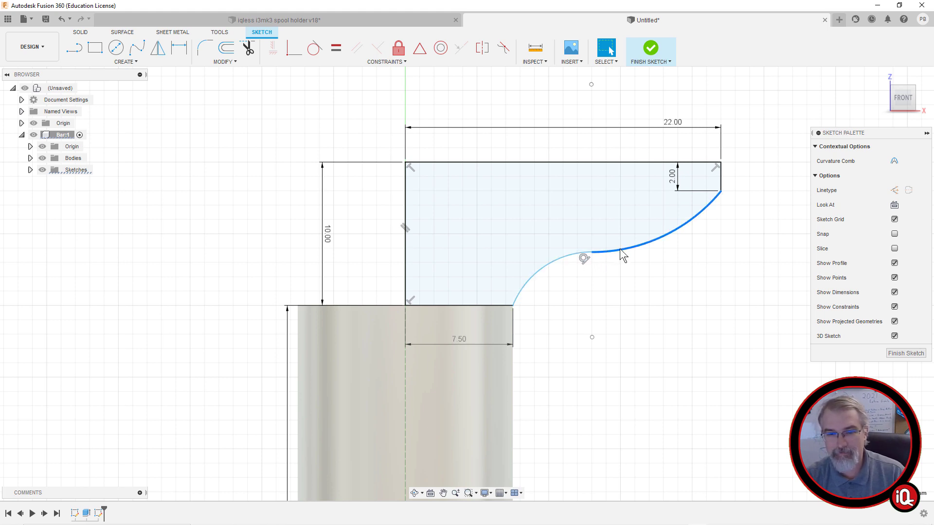
pyautogui.click(314, 48)
pyautogui.click(573, 256)
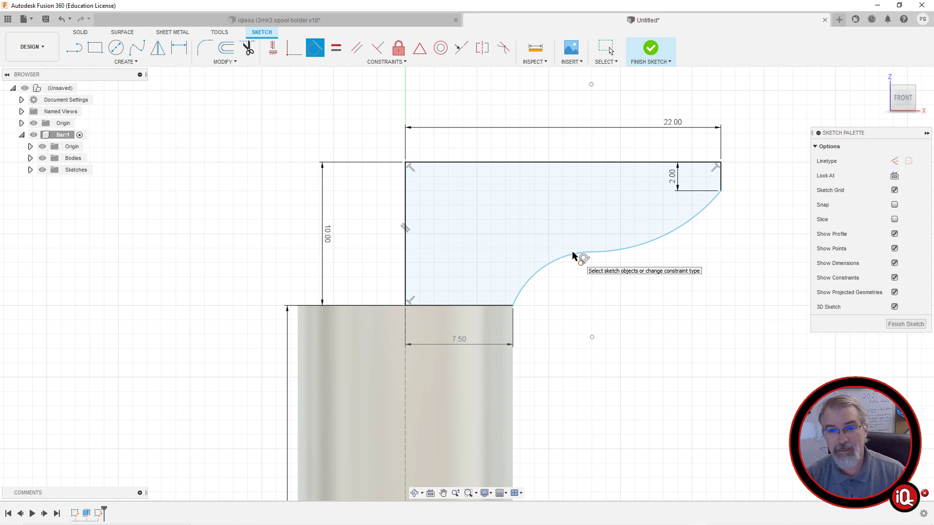
pyautogui.click(587, 253)
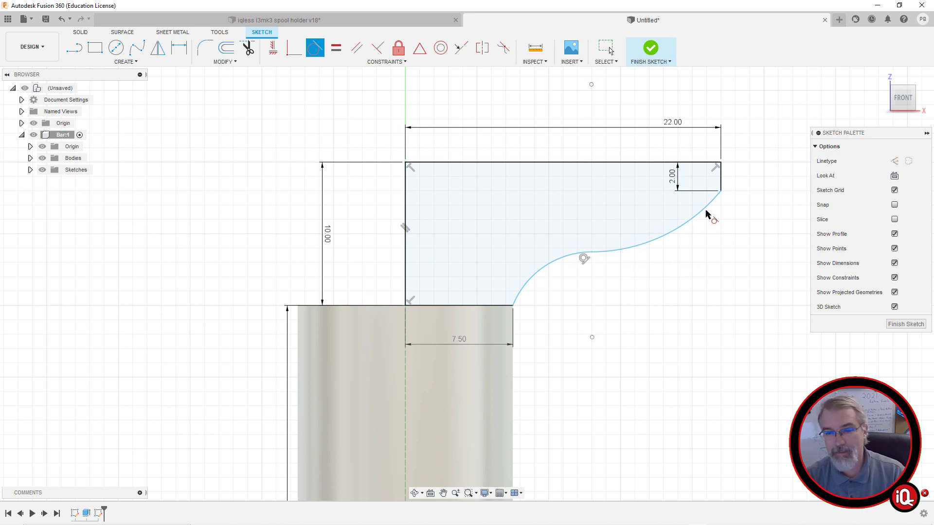
pyautogui.click(715, 201)
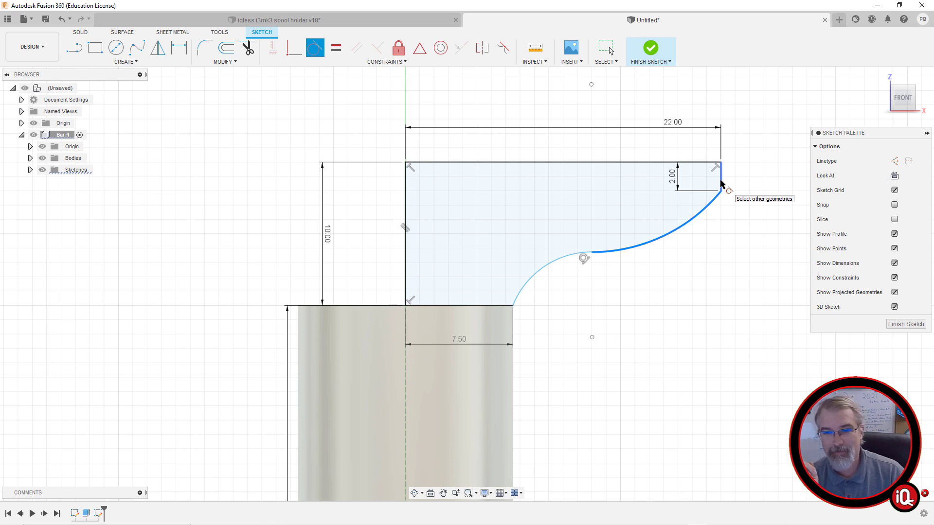
pyautogui.click(721, 184)
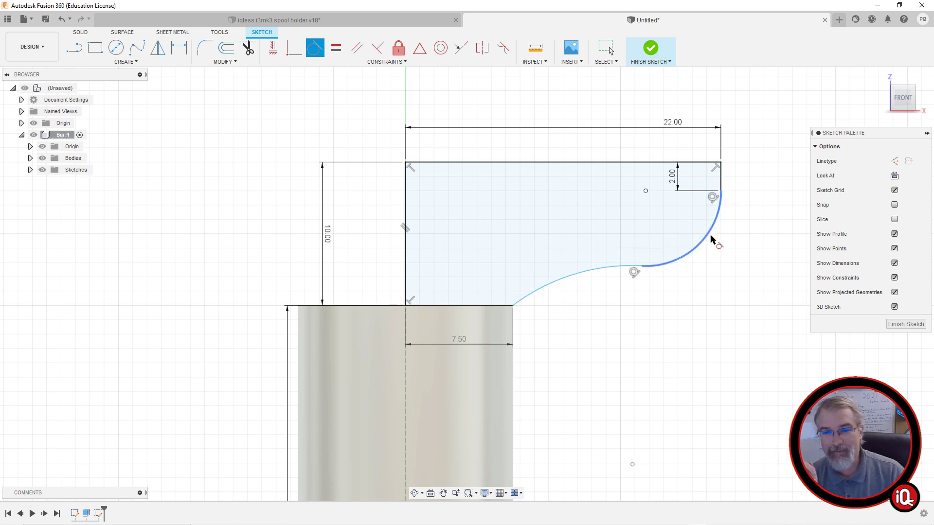
pyautogui.click(528, 296)
pyautogui.click(512, 315)
pyautogui.press('Escape')
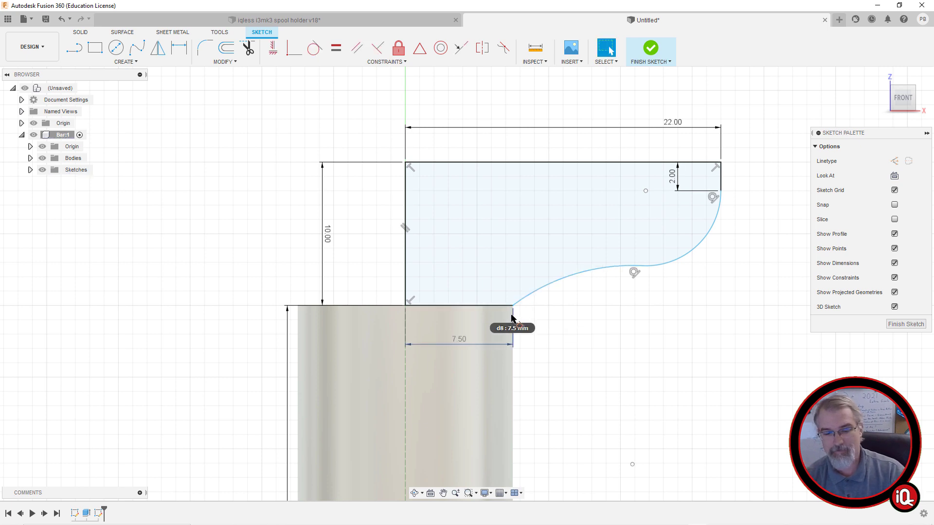
# Draw a short vertical line down the rod edge from the arc's lower end
pyautogui.press('l')
pyautogui.click(513, 306)
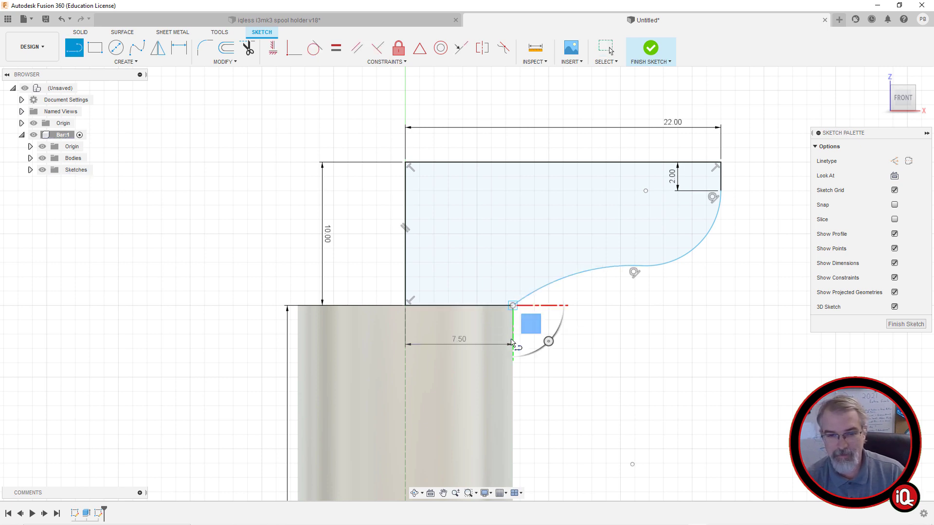
pyautogui.click(514, 374)
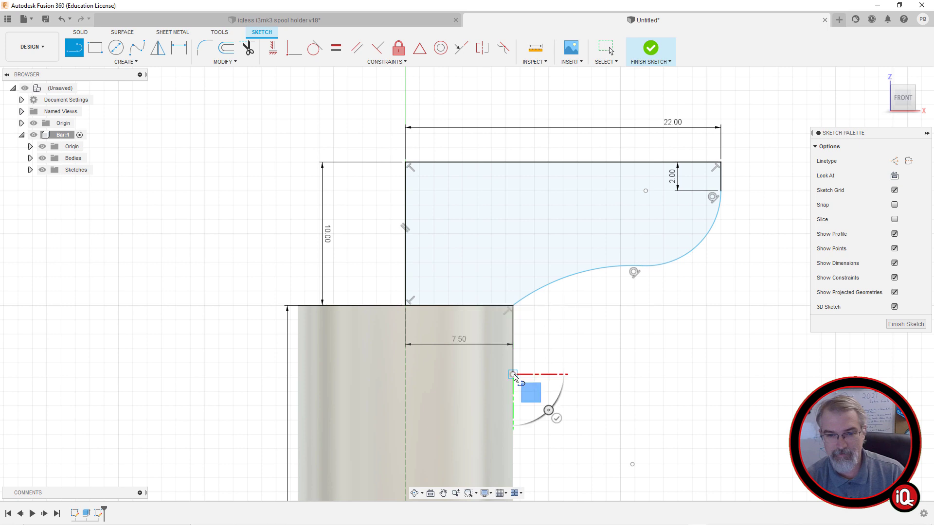
pyautogui.press('Escape')
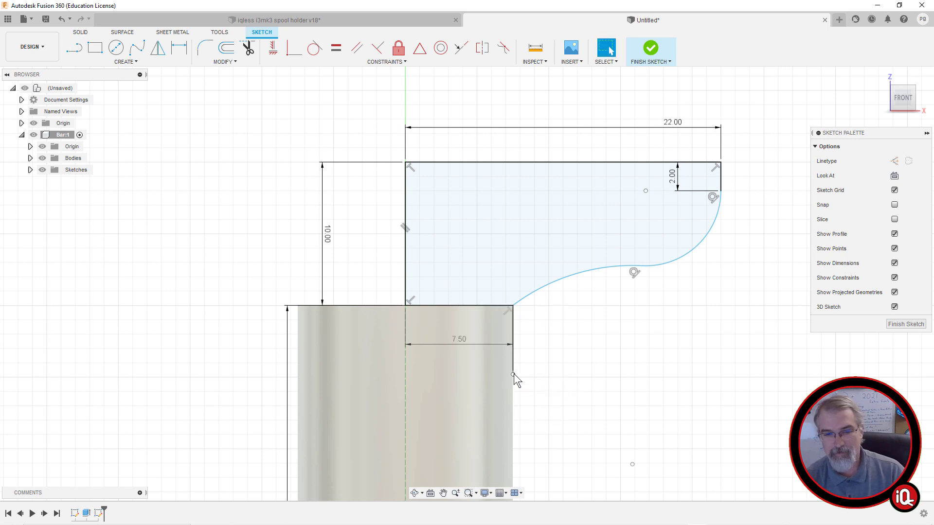
pyautogui.click(558, 284)
pyautogui.click(314, 48)
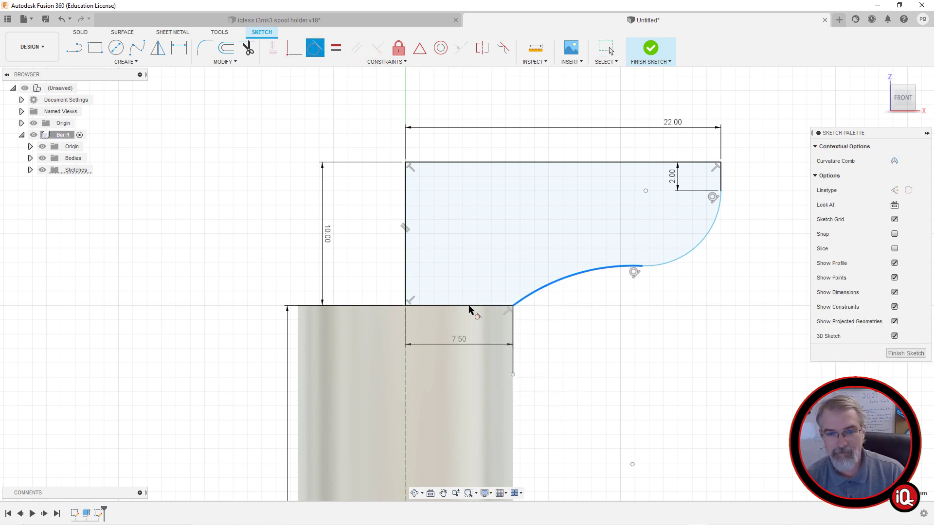
pyautogui.click(513, 335)
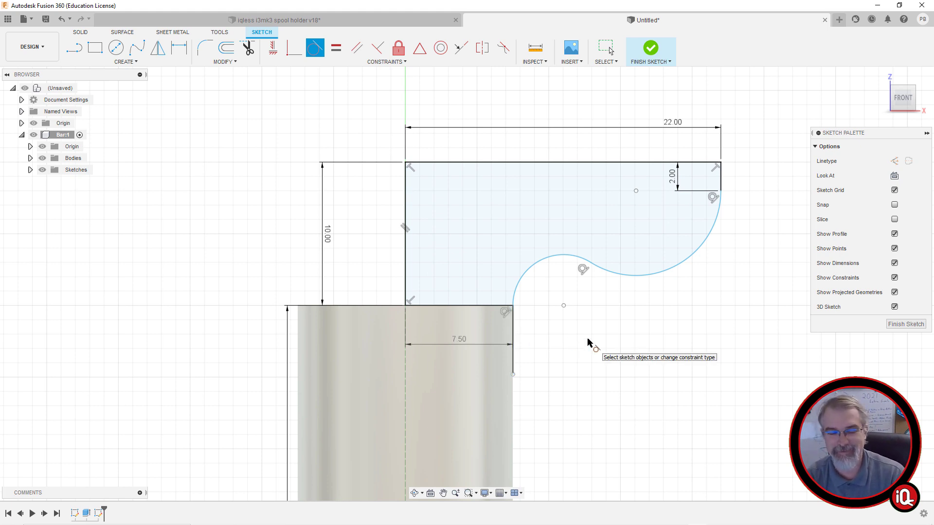
pyautogui.press('Escape')
pyautogui.hotkey('ctrl', 'z')
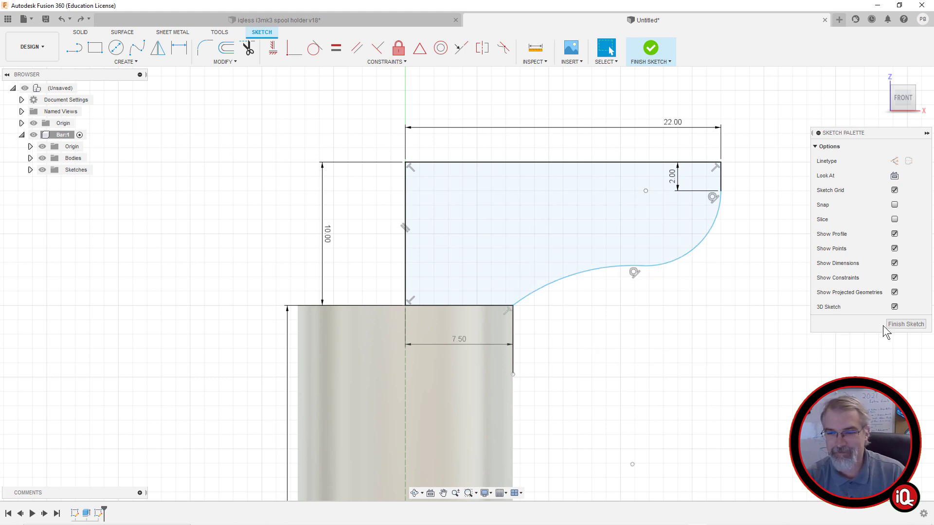
# Finish the sketch and revolve the flared profile 360° about its vertical edge, joining it to the rod
pyautogui.click(904, 324)
pyautogui.click(882, 77)
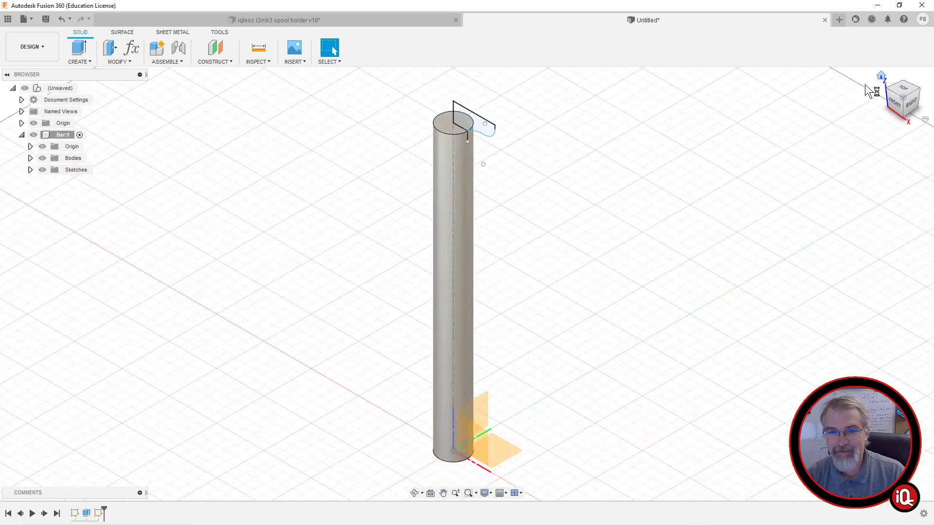
pyautogui.scroll(-2, 601, 183)
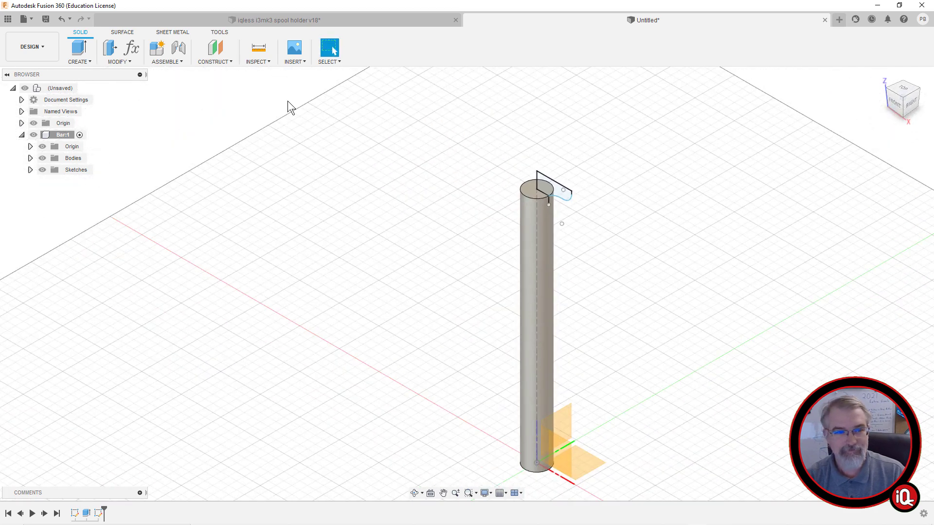
pyautogui.press('s')
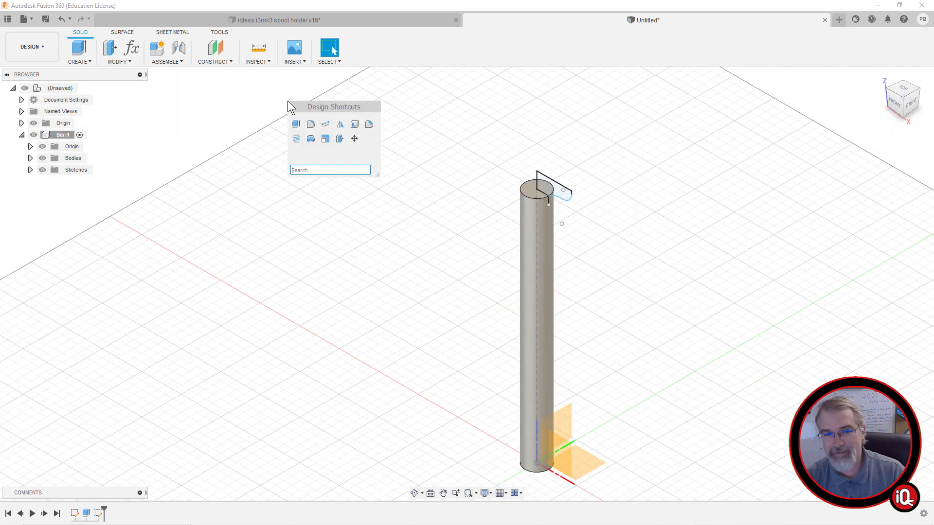
pyautogui.click(311, 139)
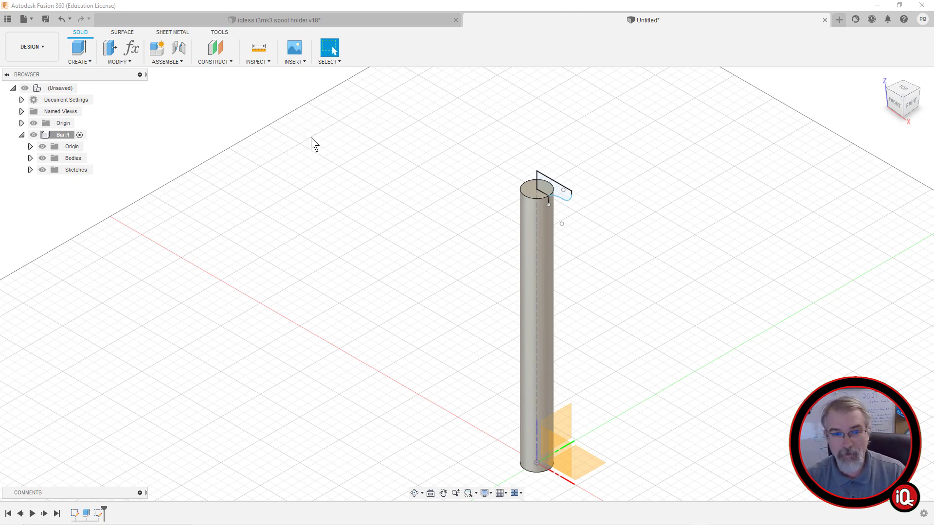
pyautogui.scroll(3, 557, 193)
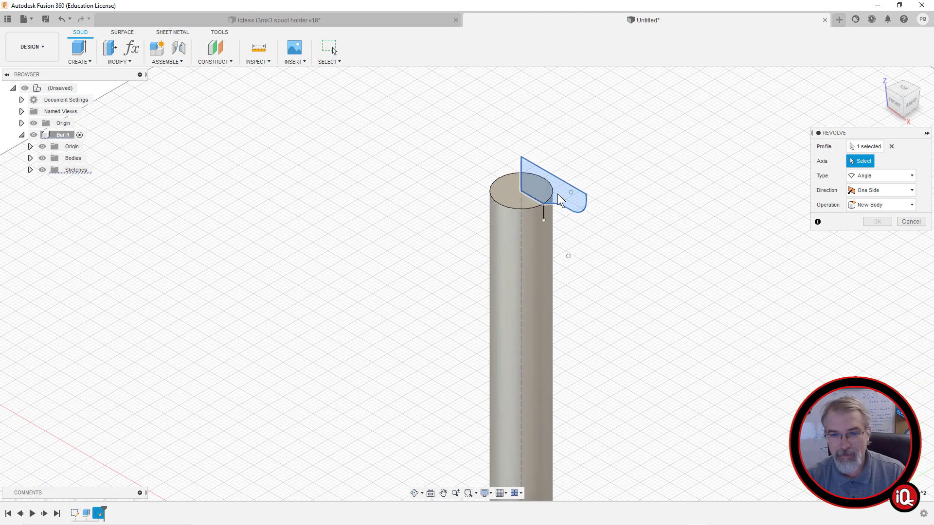
pyautogui.scroll(2, 559, 203)
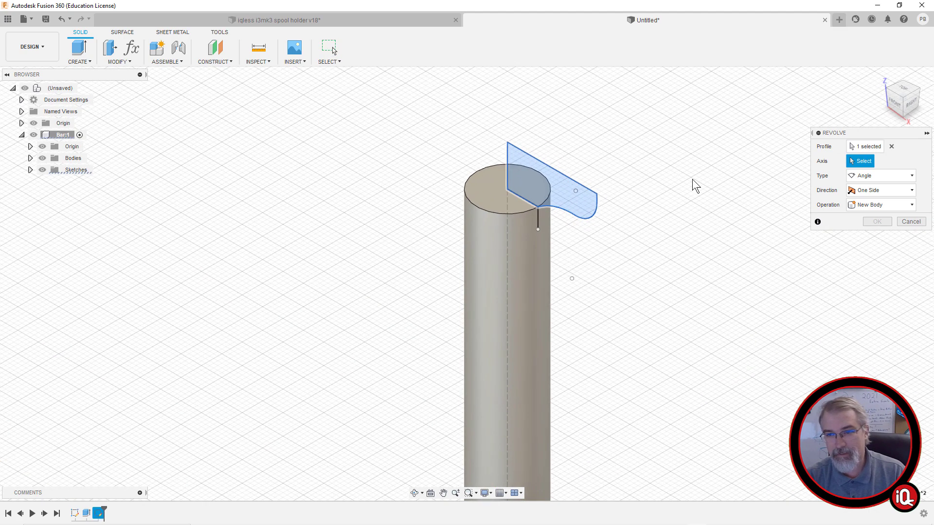
pyautogui.click(507, 161)
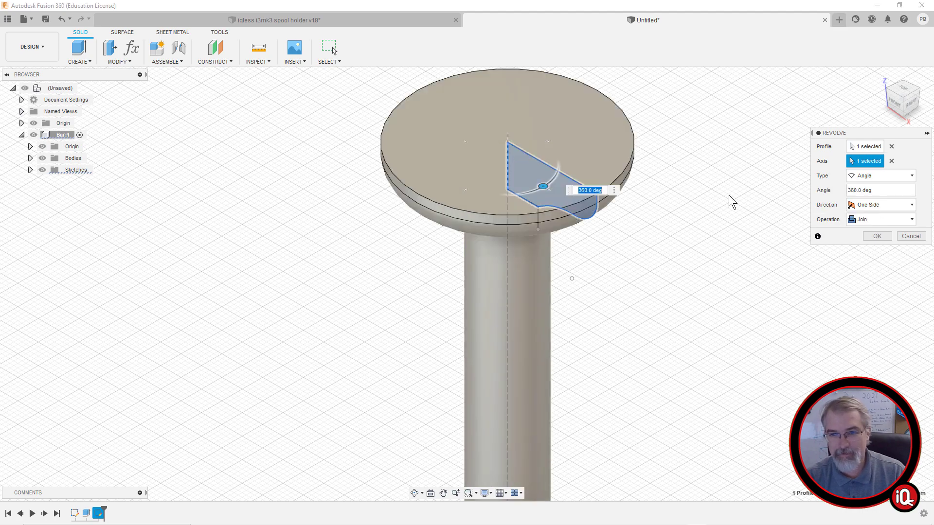
pyautogui.click(866, 234)
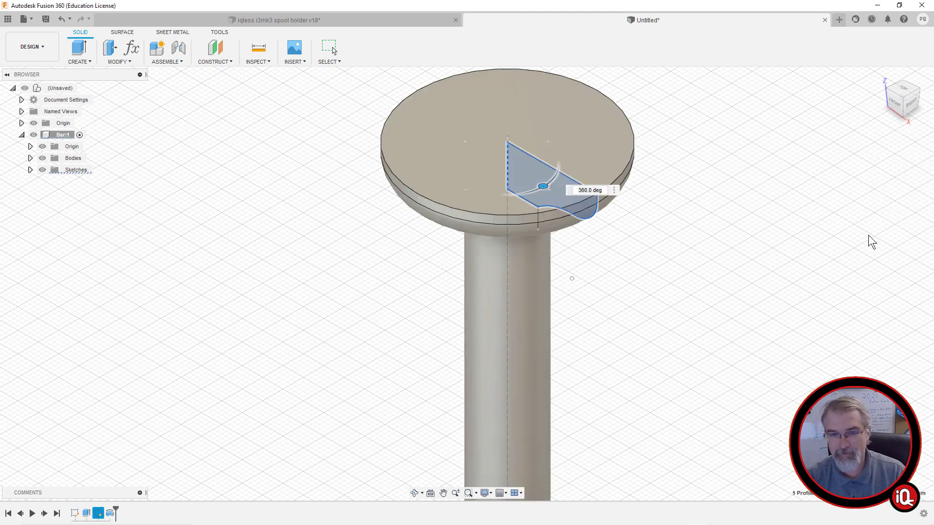
# Sketch a 40 mm diameter circle centred on the disc's top face
pyautogui.click(905, 117)
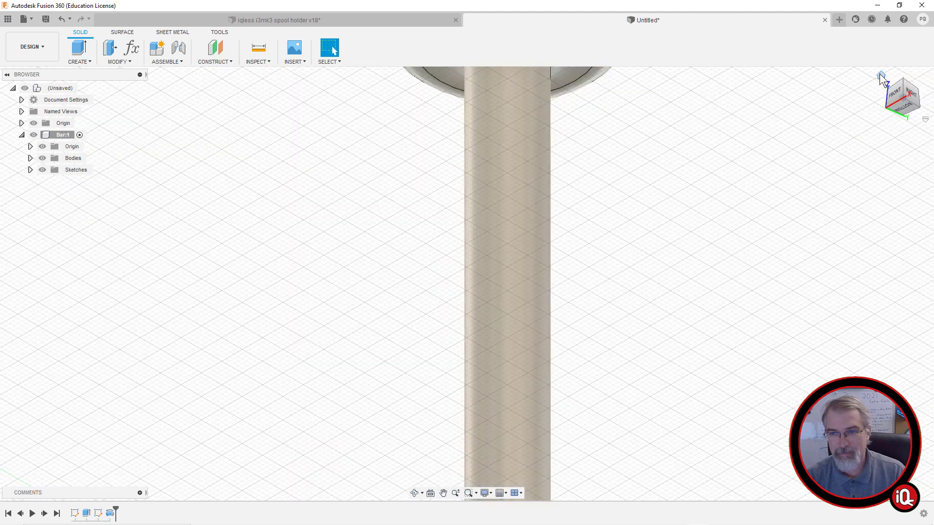
pyautogui.click(457, 128)
pyautogui.rightClick(458, 128)
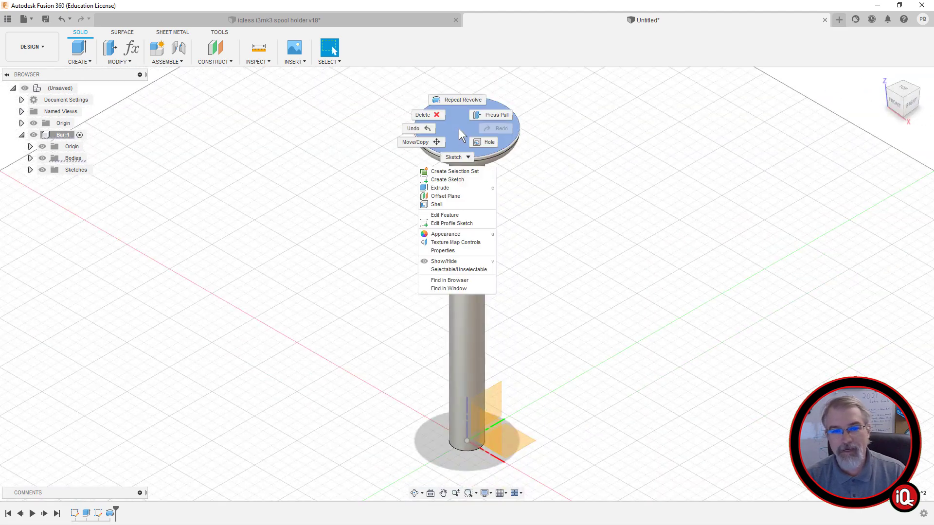
pyautogui.click(462, 180)
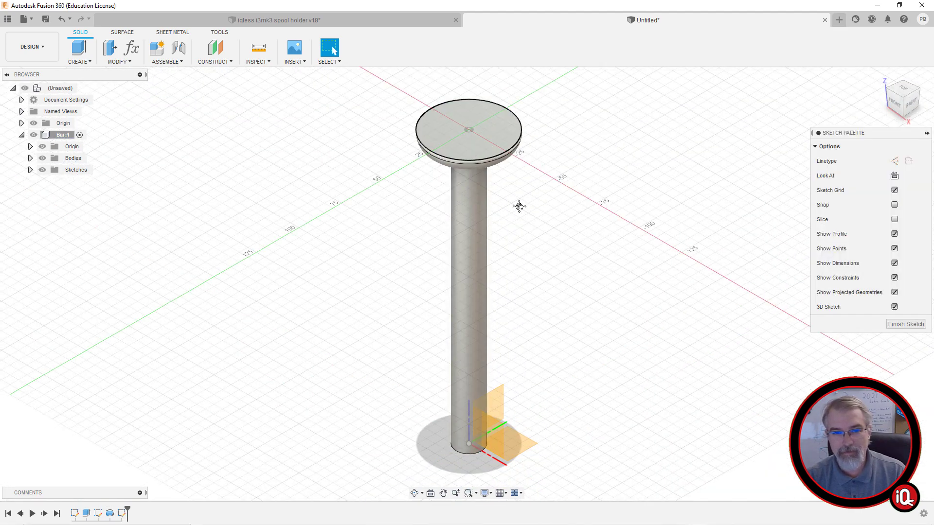
pyautogui.click(903, 89)
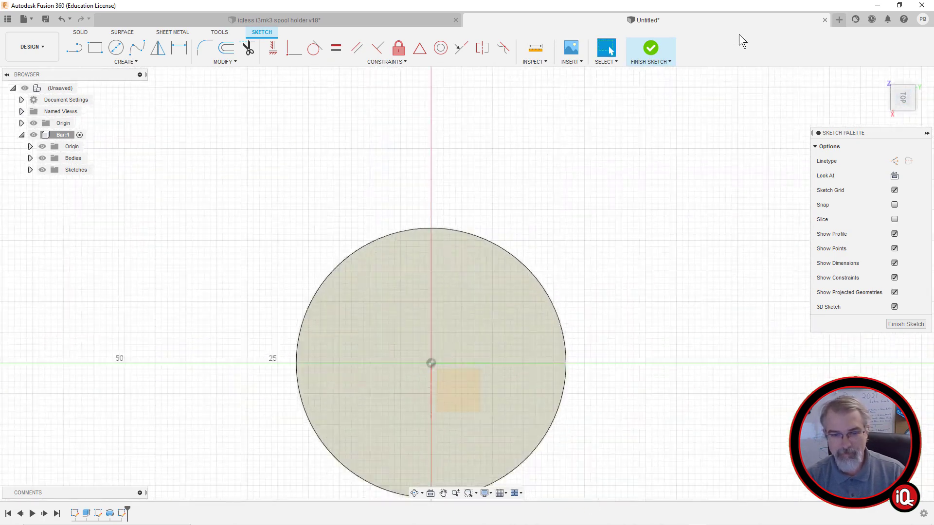
pyautogui.press('s')
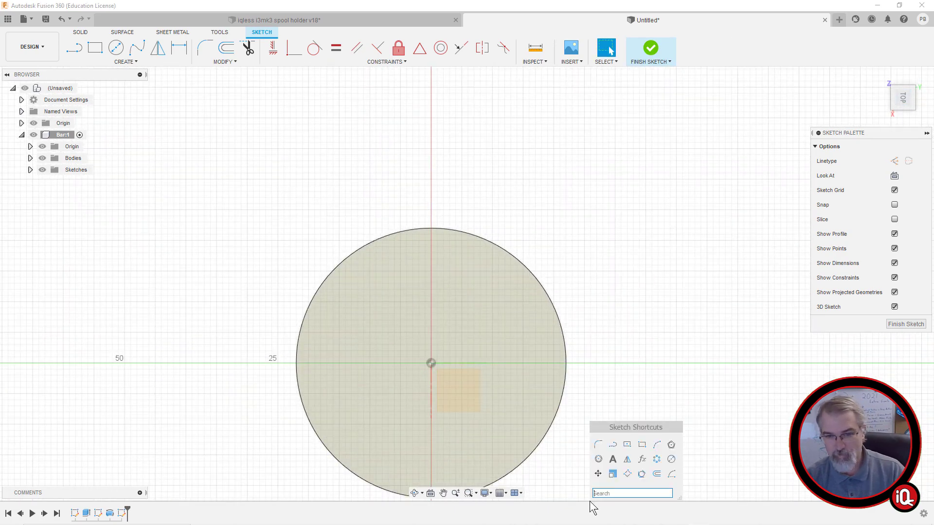
pyautogui.click(671, 460)
pyautogui.click(431, 364)
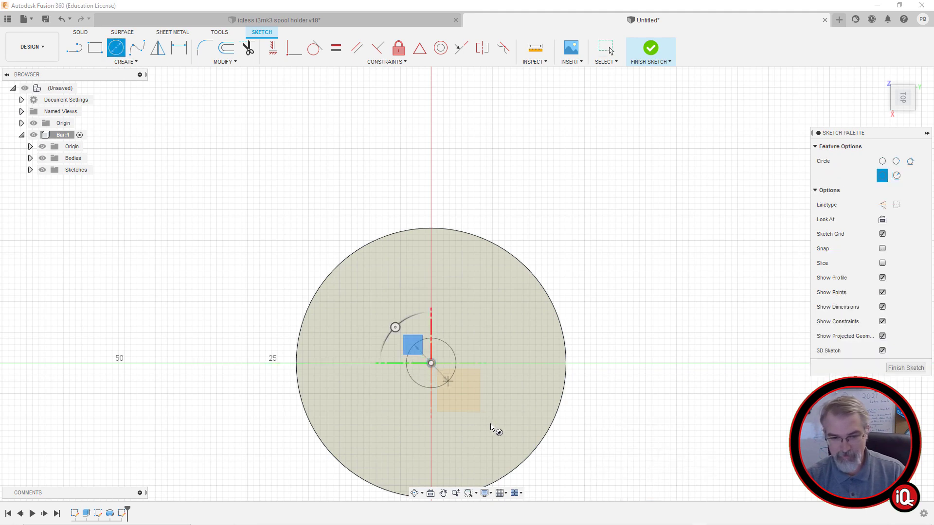
pyautogui.write('40')
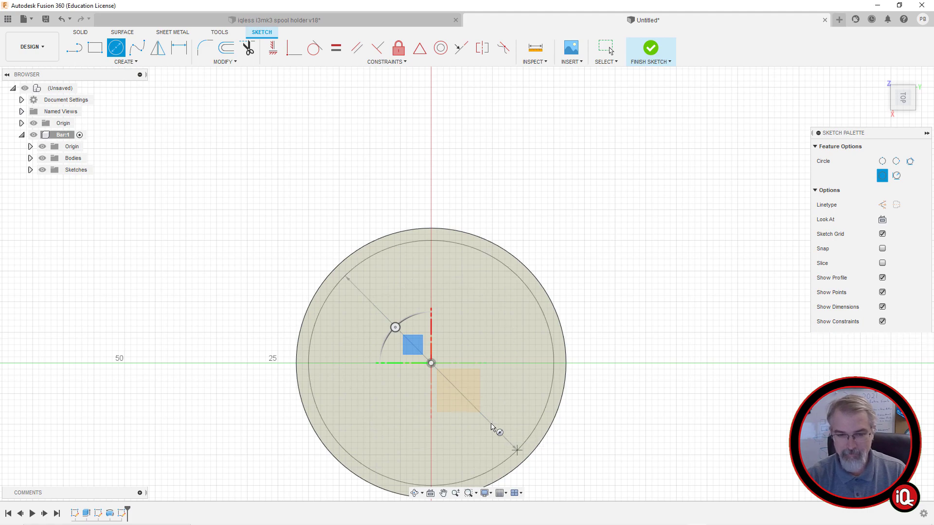
pyautogui.press('Return')
pyautogui.press('Escape')
# Extrude the 40 mm circle 15 mm upward, joining the boss to the disc
pyautogui.click(490, 348)
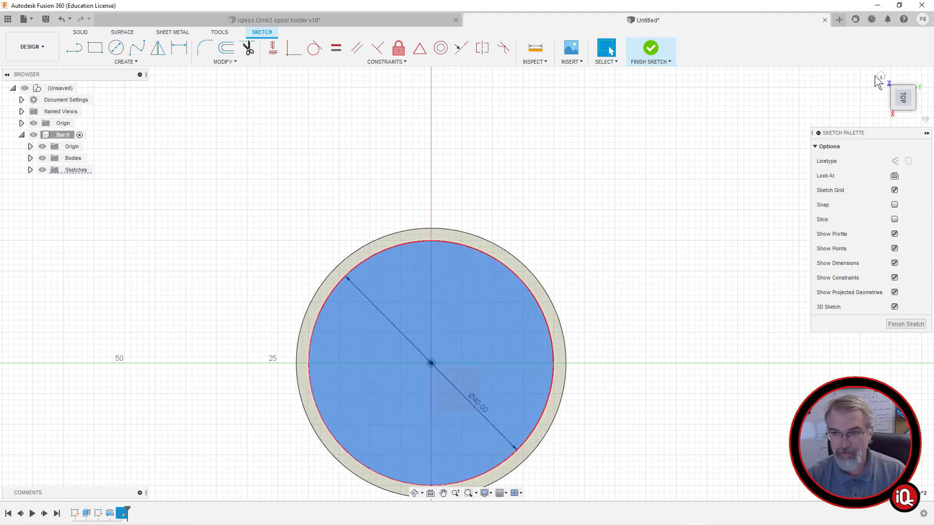
pyautogui.click(880, 75)
pyautogui.press('e')
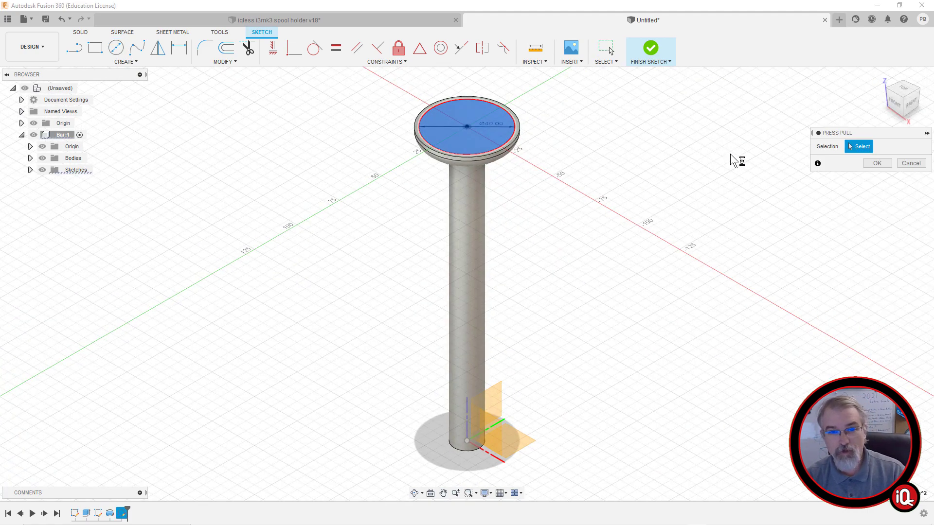
pyautogui.moveTo(466, 118); pyautogui.dragTo(469, 92)
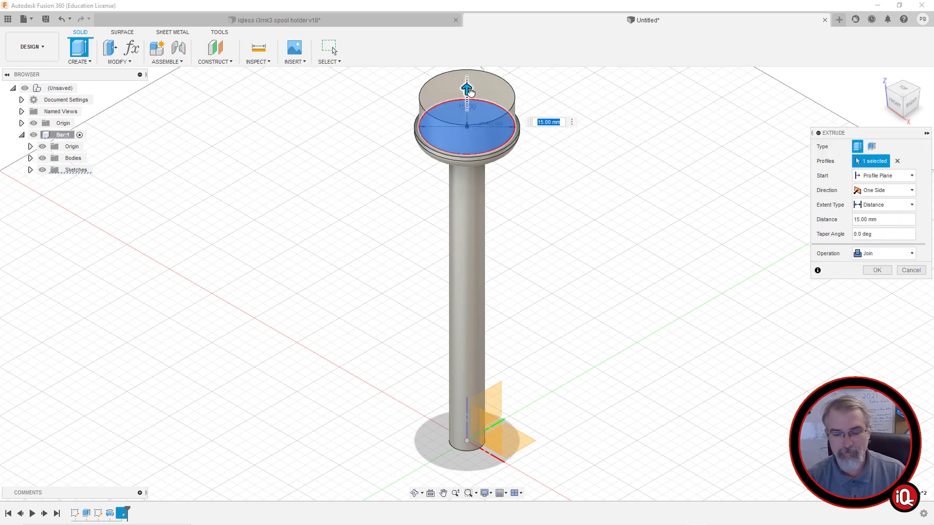
pyautogui.press('Return')
# Add a modeled, full-length M40x3 ISO metric thread to the boss's cylindrical face
pyautogui.scroll(3, 516, 146)
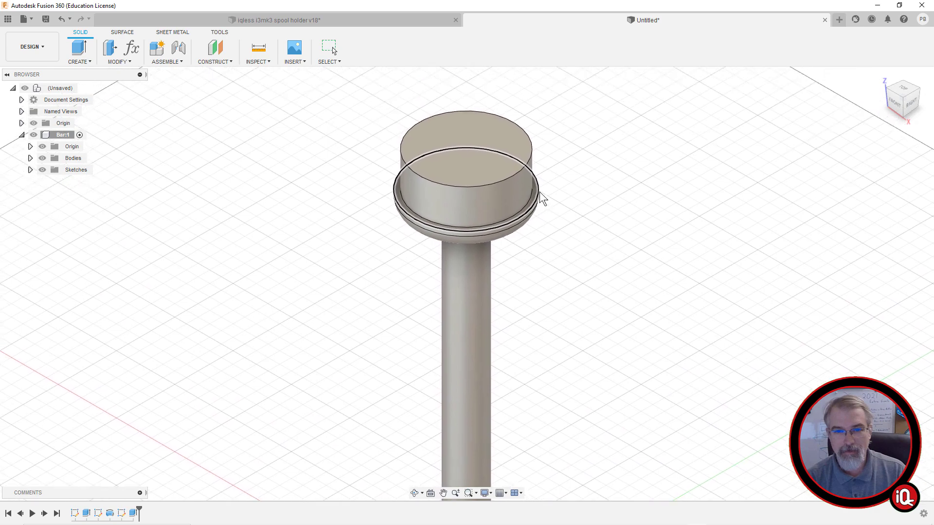
pyautogui.scroll(2, 540, 194)
pyautogui.press('s')
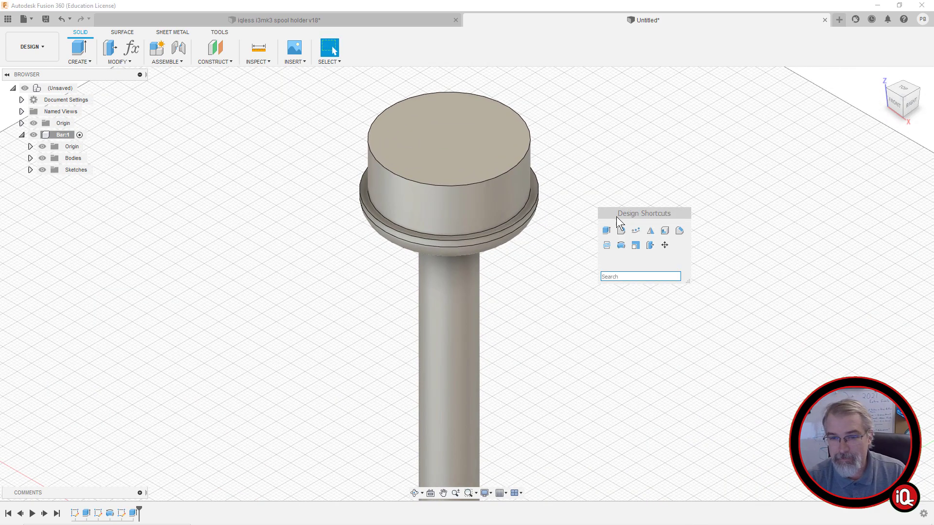
pyautogui.click(608, 244)
pyautogui.click(517, 198)
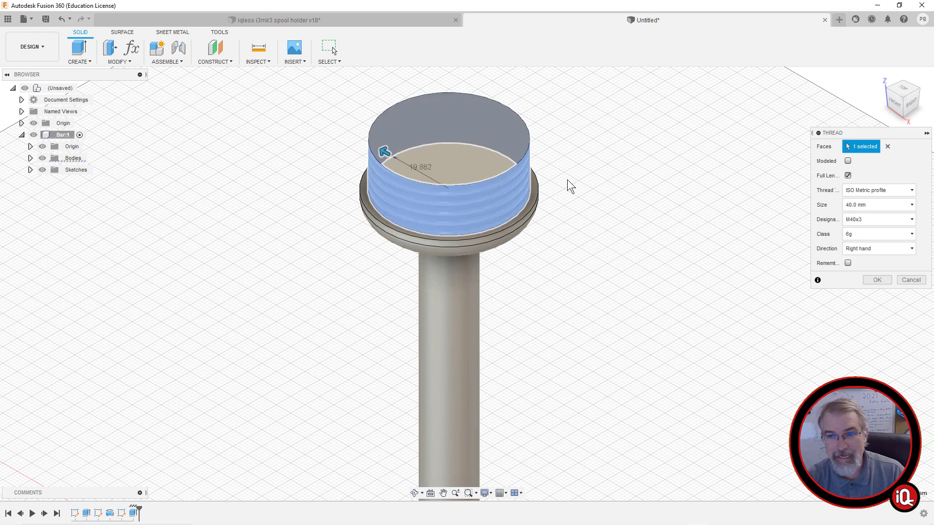
pyautogui.click(849, 162)
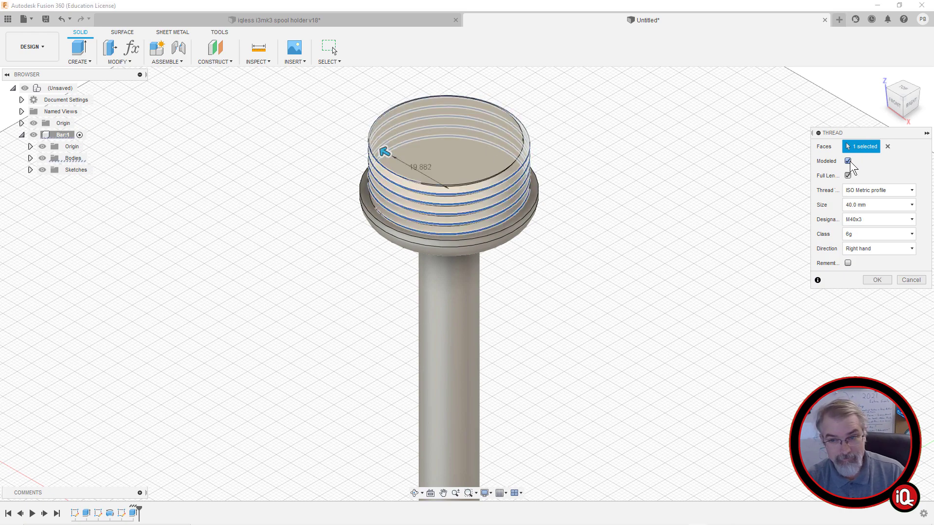
pyautogui.click(870, 221)
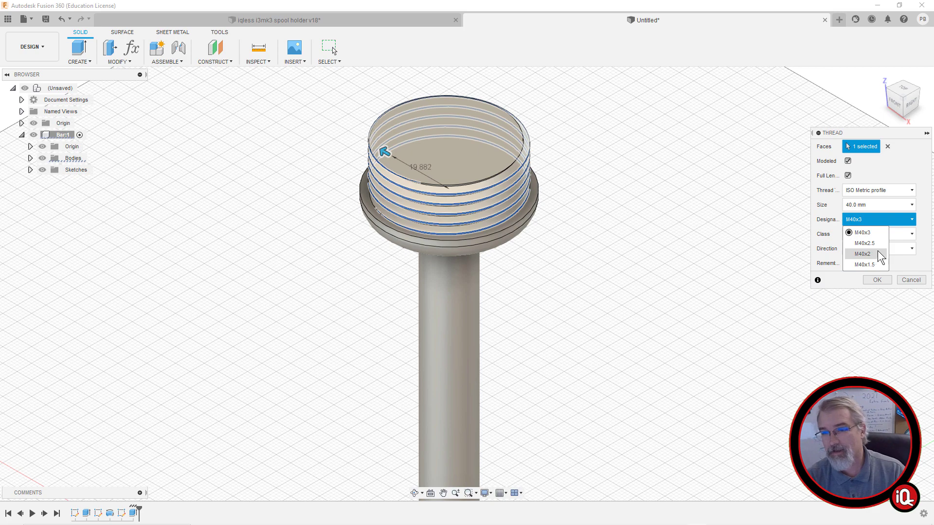
pyautogui.click(861, 233)
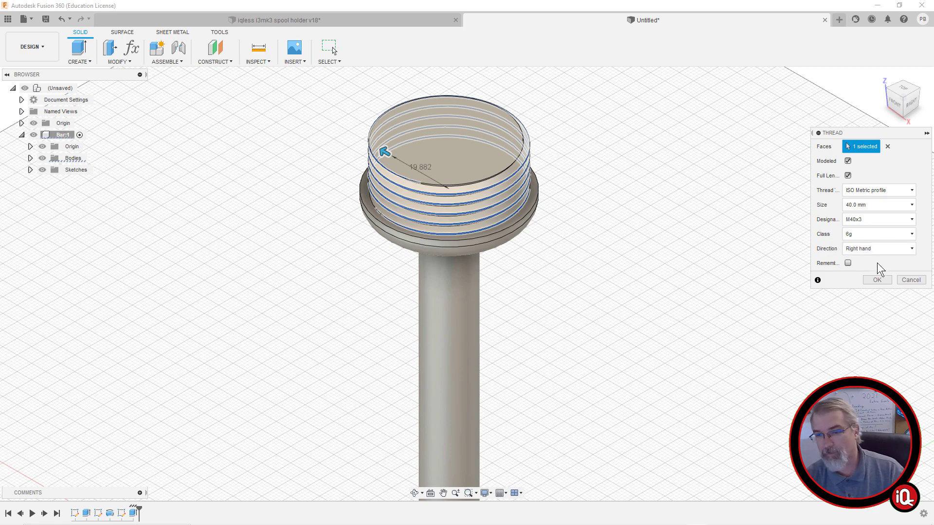
pyautogui.click(878, 281)
# Offset the boss's thread faces inward by -0.3 mm for clearance
pyautogui.scroll(10, 535, 165)
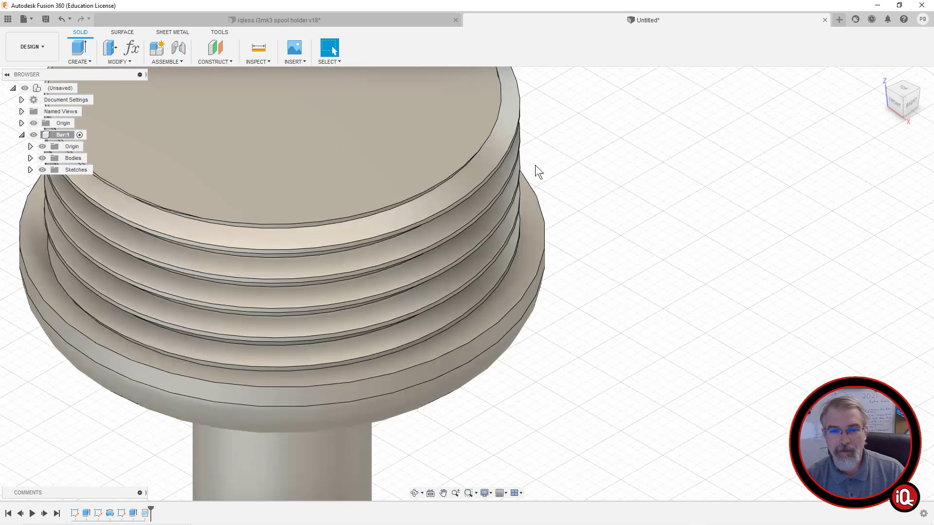
pyautogui.moveTo(615, 138); pyautogui.dragTo(647, 128, button='middle')
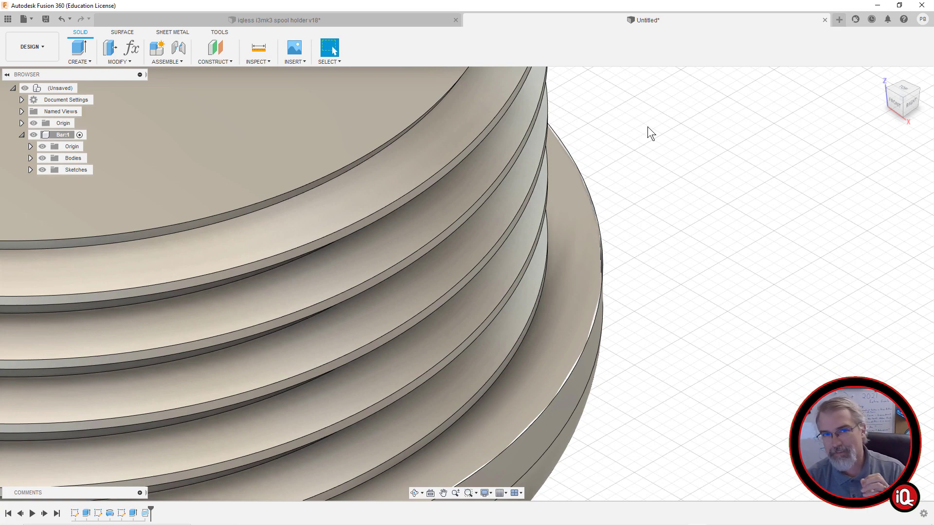
pyautogui.scroll(4, 501, 188)
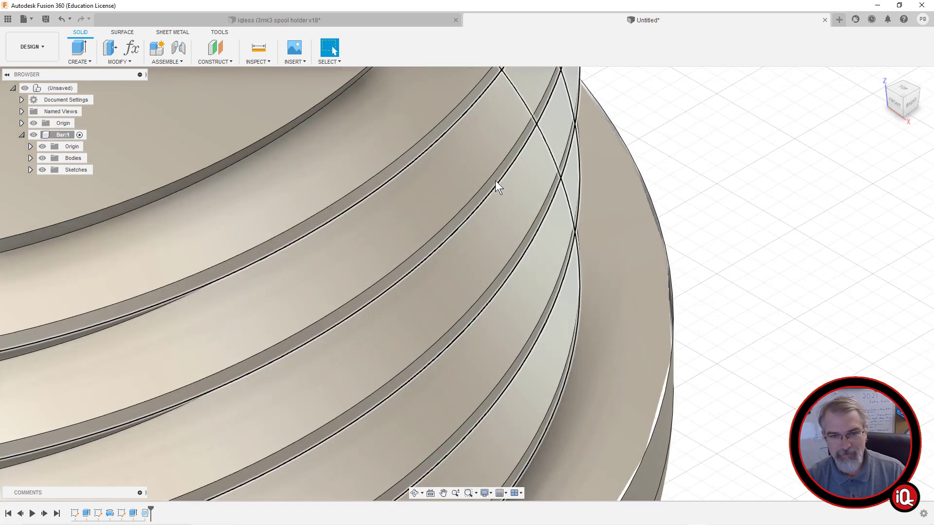
pyautogui.scroll(-2, 495, 180)
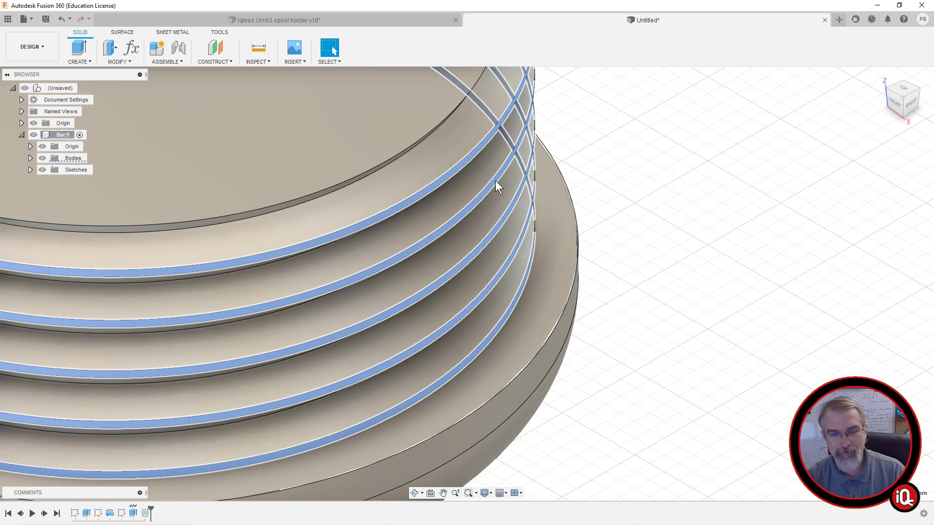
pyautogui.press('q')
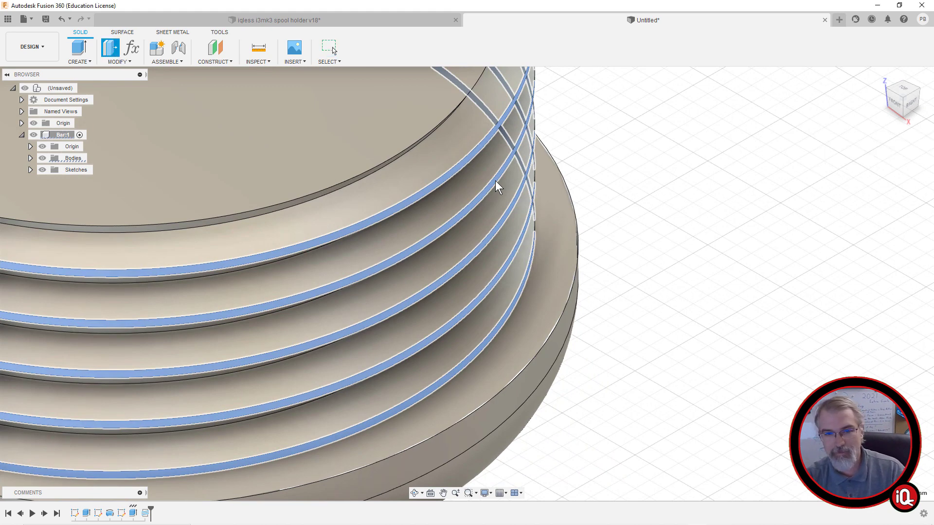
pyautogui.click(495, 180)
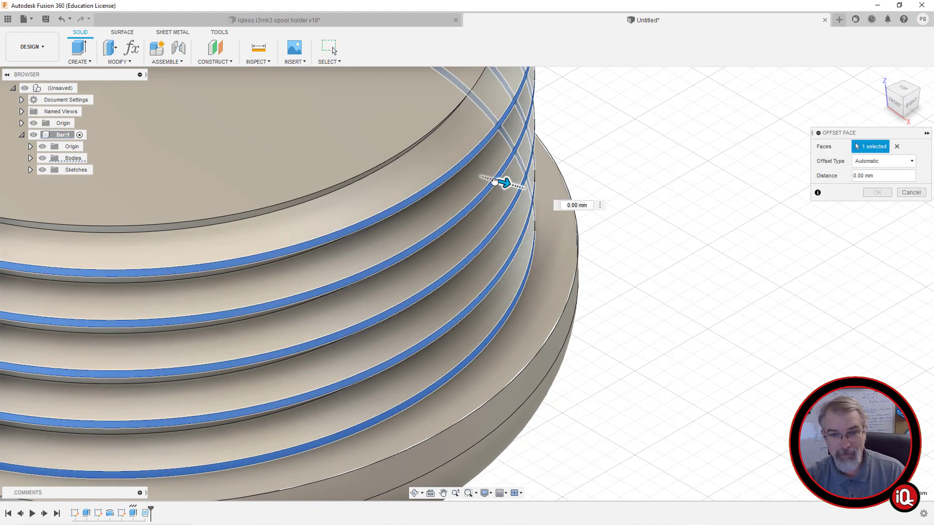
pyautogui.moveTo(494, 182); pyautogui.dragTo(493, 180)
pyautogui.write('-.3')
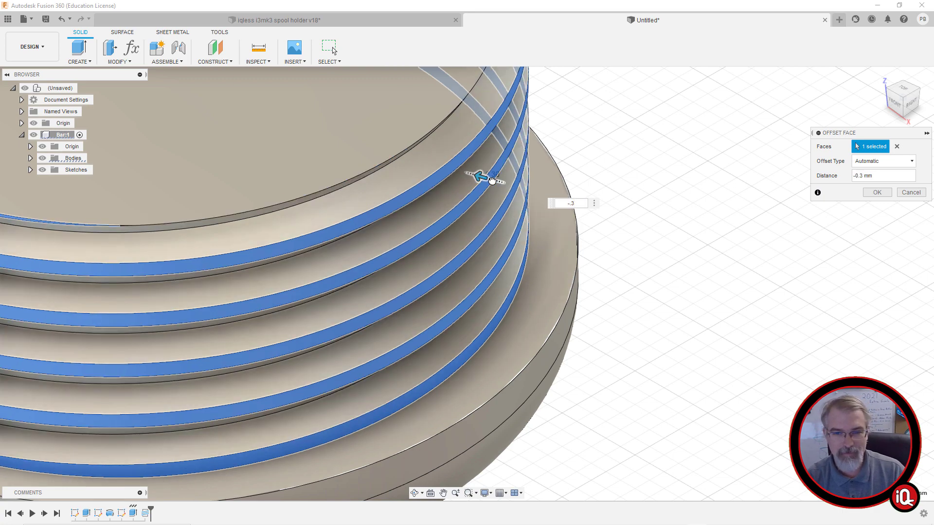
pyautogui.press('Return')
pyautogui.scroll(-10, 492, 180)
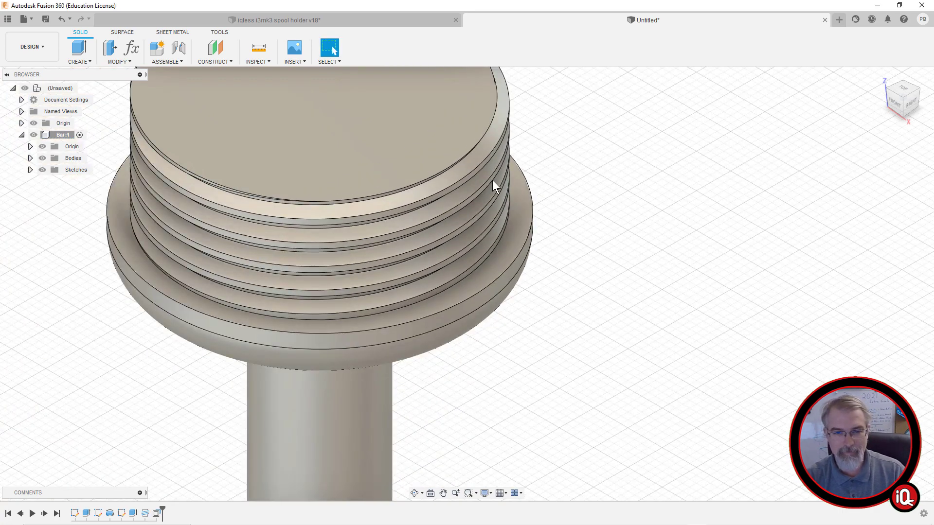
pyautogui.scroll(-3, 492, 180)
# Start a new sketch on the front origin plane at the rod's base, viewed straight on
pyautogui.moveTo(601, 198); pyautogui.dragTo(660, 130, button='middle')
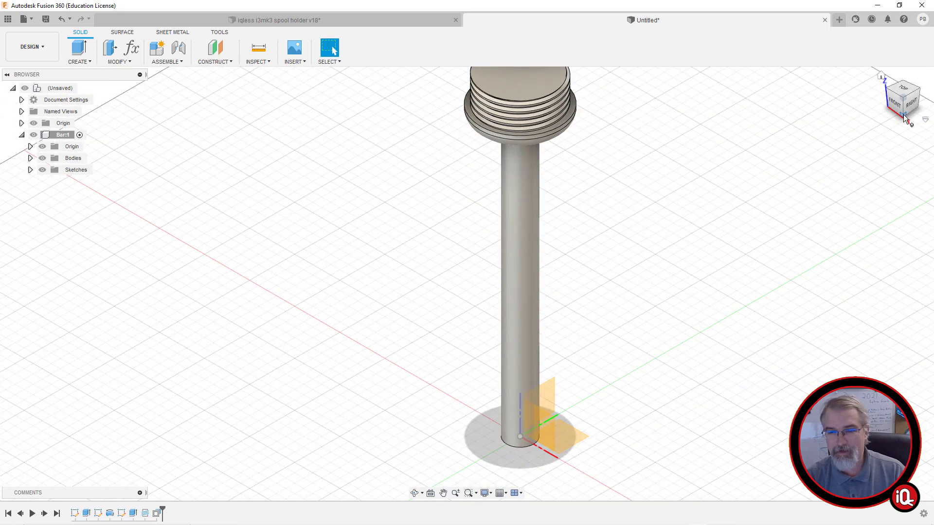
pyautogui.moveTo(905, 120); pyautogui.dragTo(890, 120)
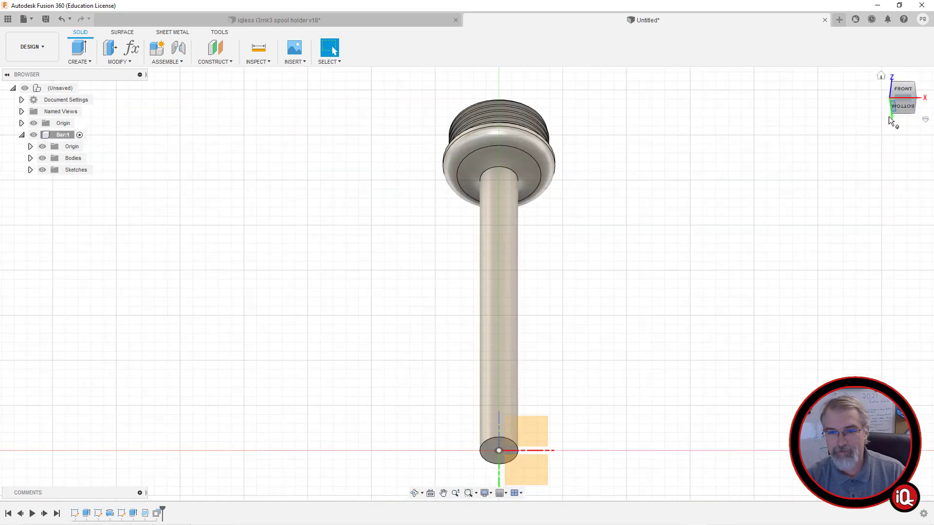
pyautogui.click(901, 92)
pyautogui.scroll(-2, 542, 332)
pyautogui.moveTo(542, 331); pyautogui.dragTo(553, 115, button='middle')
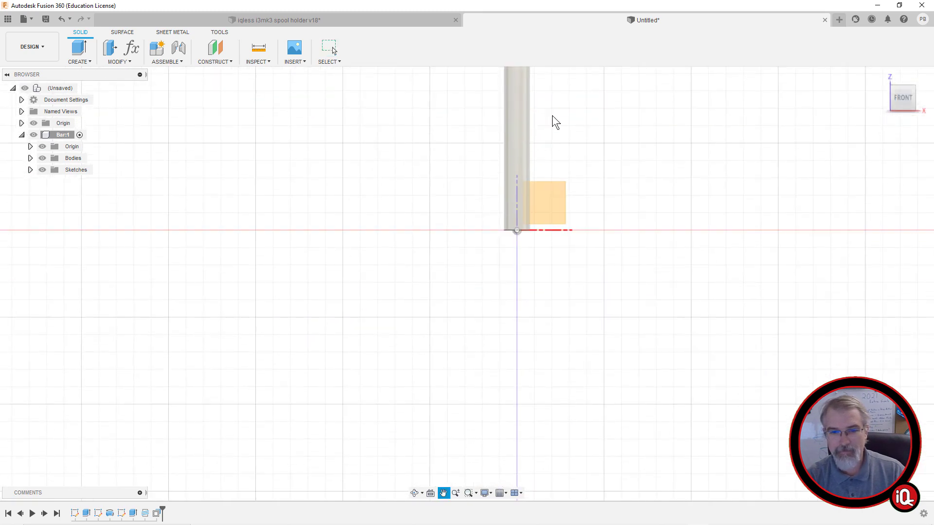
pyautogui.press('Escape')
pyautogui.scroll(2, 552, 122)
pyautogui.scroll(3, 497, 280)
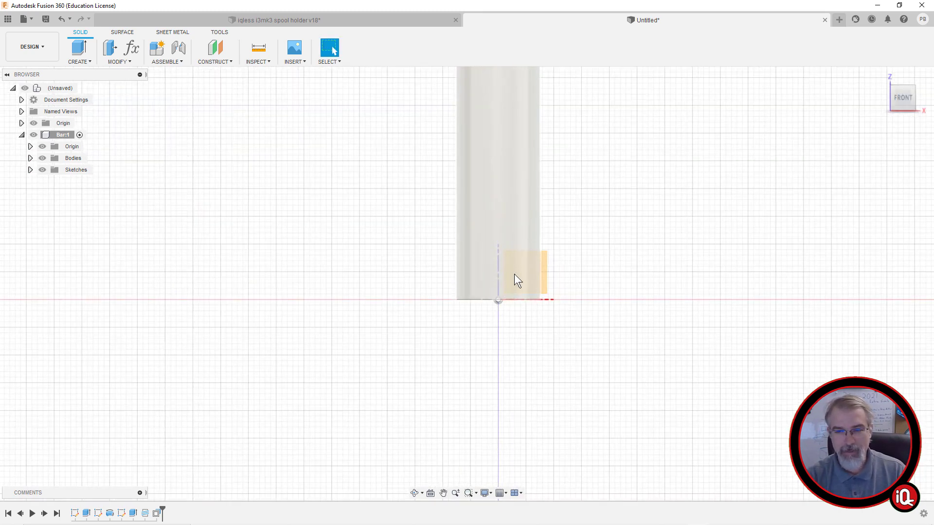
pyautogui.scroll(-1, 515, 273)
pyautogui.rightClick(538, 270)
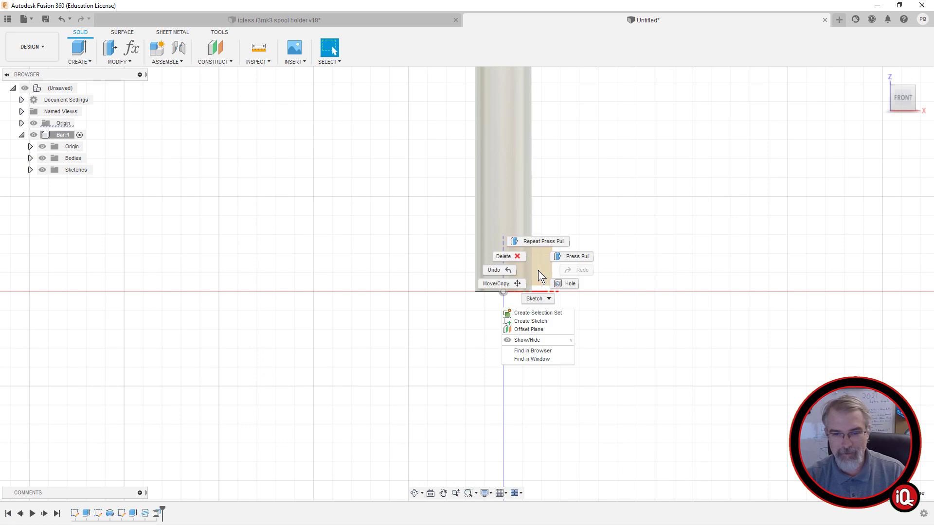
pyautogui.click(533, 321)
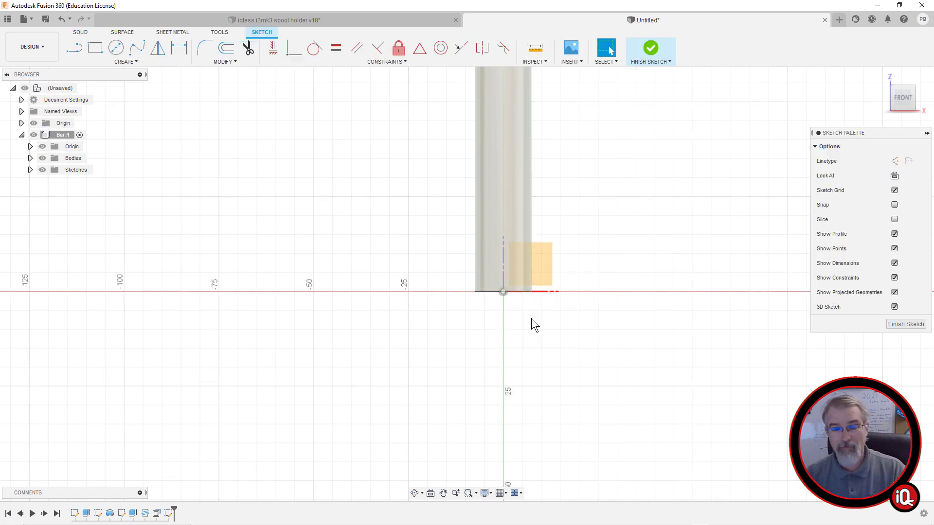
# Draw a 7.5 mm horizontal line and a 10 mm vertical line from the sketch origin
pyautogui.scroll(3, 531, 318)
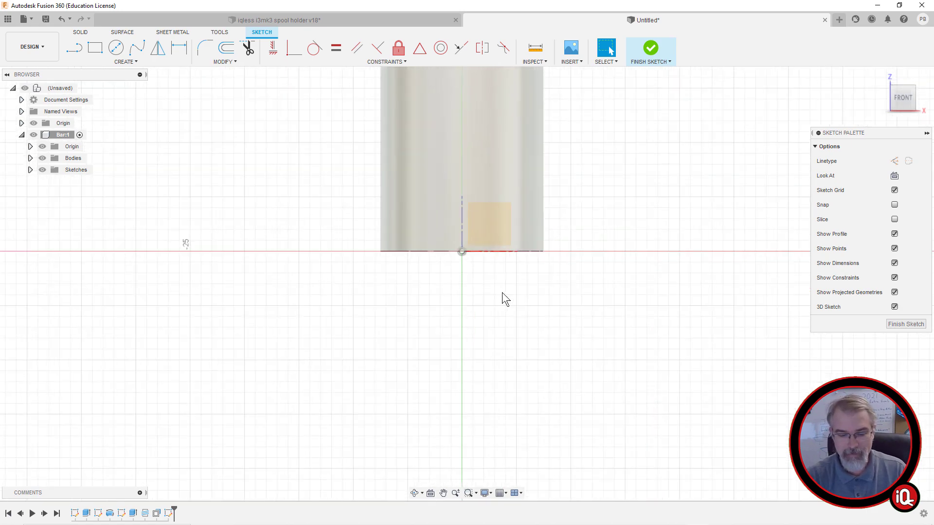
pyautogui.press('l')
pyautogui.moveTo(498, 287); pyautogui.dragTo(464, 254)
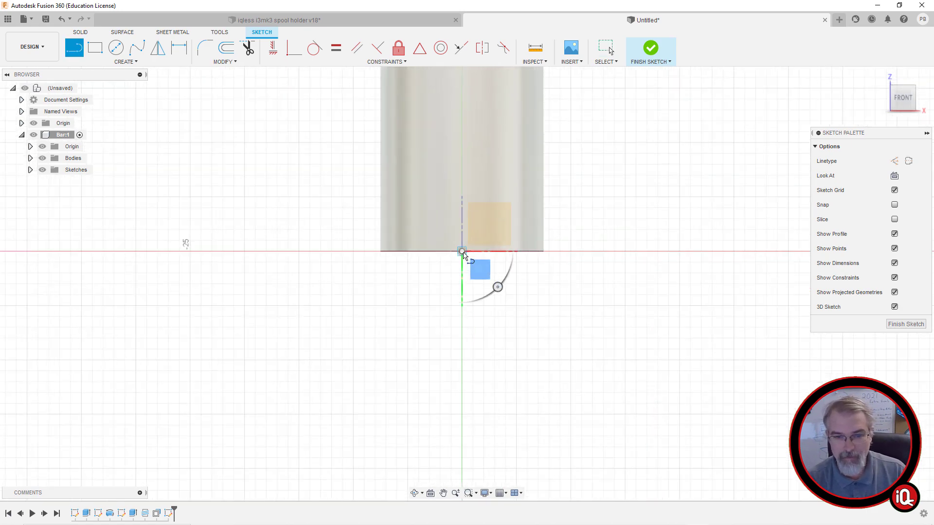
pyautogui.click(463, 252)
pyautogui.write('7.5')
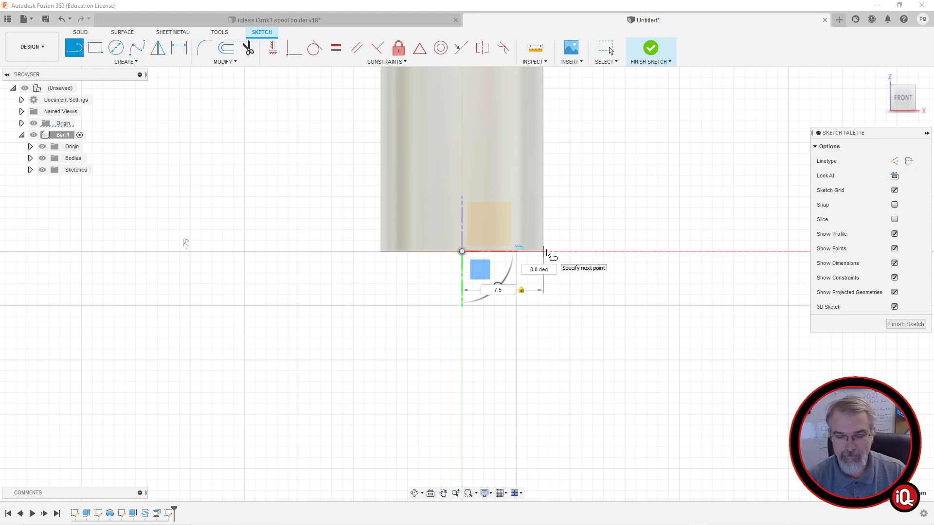
pyautogui.press('Return')
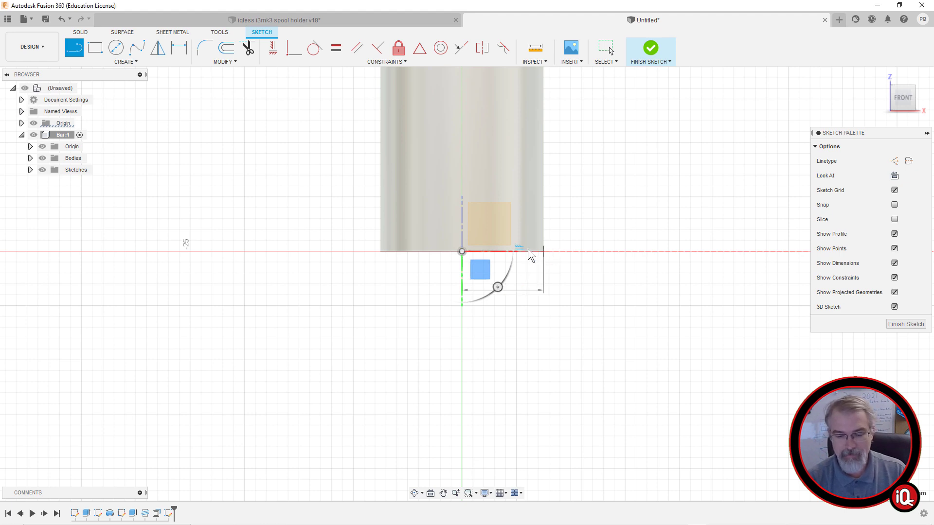
pyautogui.click(462, 252)
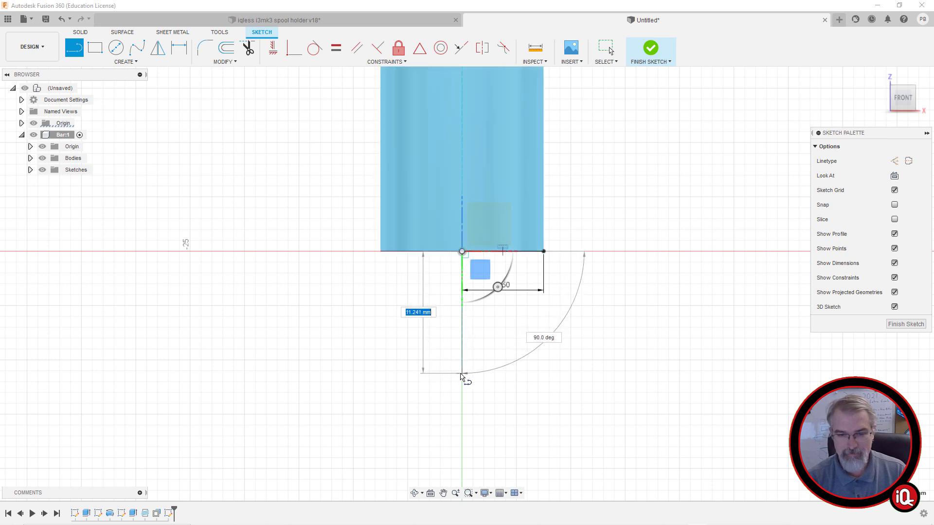
pyautogui.write('10')
pyautogui.press('Return')
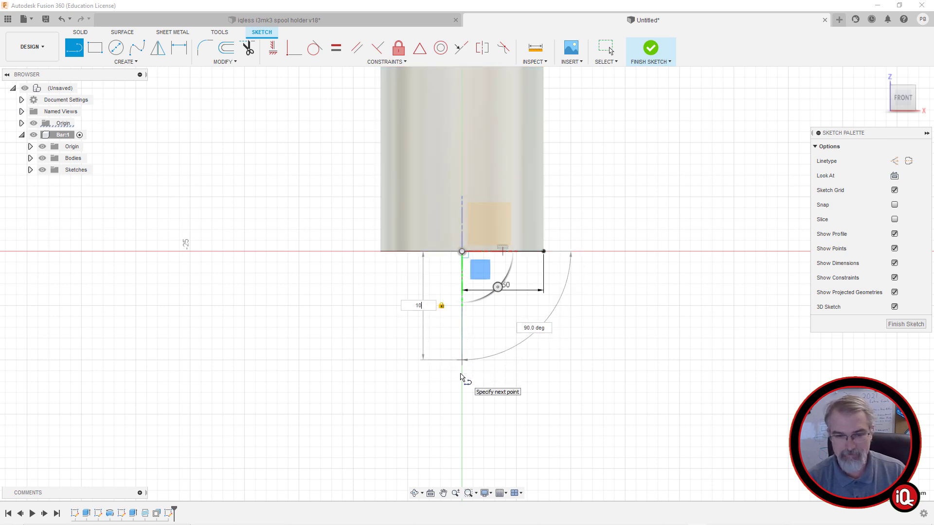
pyautogui.press('Escape')
# Draw a horizontal line from the vertical line's bottom and set its length to 10 mm
pyautogui.press('l')
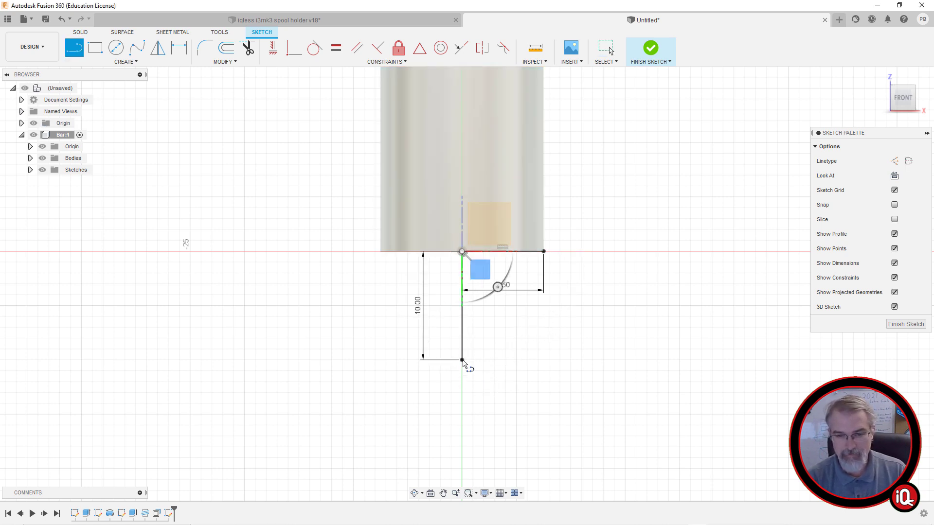
pyautogui.click(462, 360)
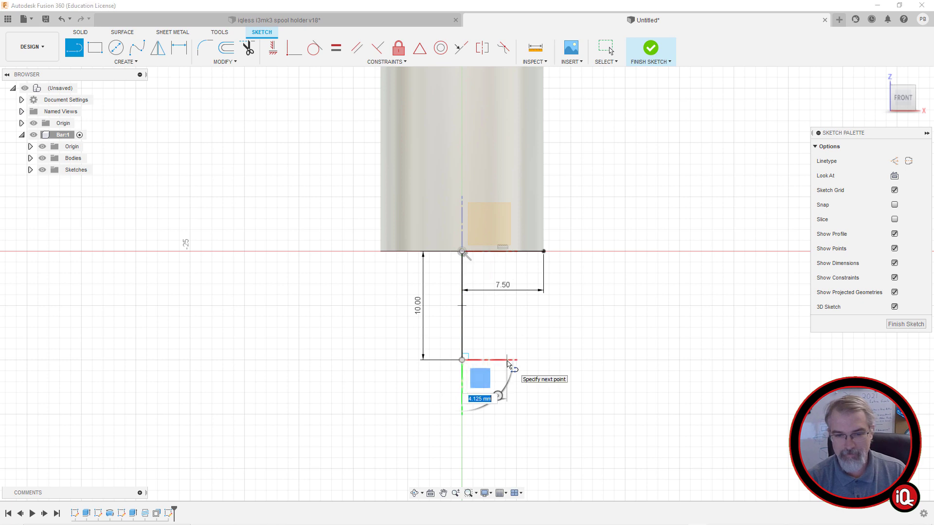
pyautogui.write('5')
pyautogui.press('Tab')
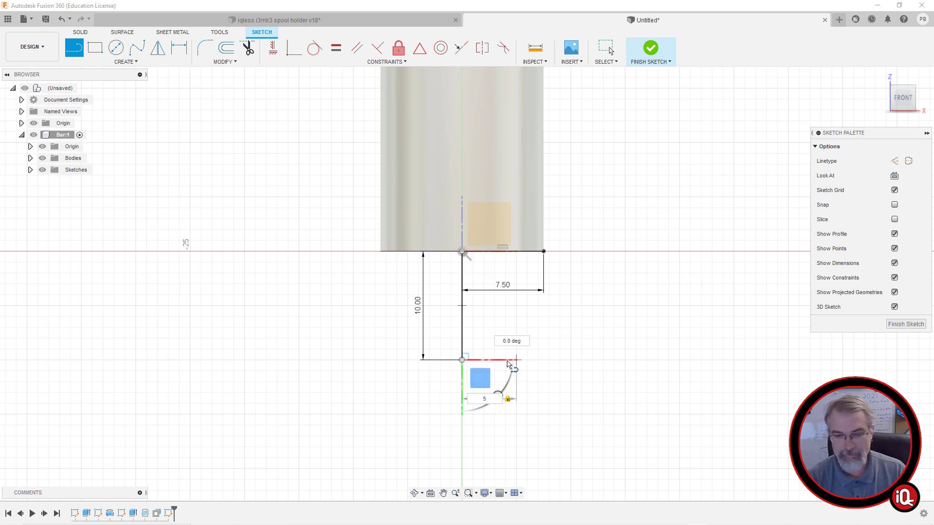
pyautogui.press('Return')
pyautogui.press('Escape')
pyautogui.scroll(2, 507, 364)
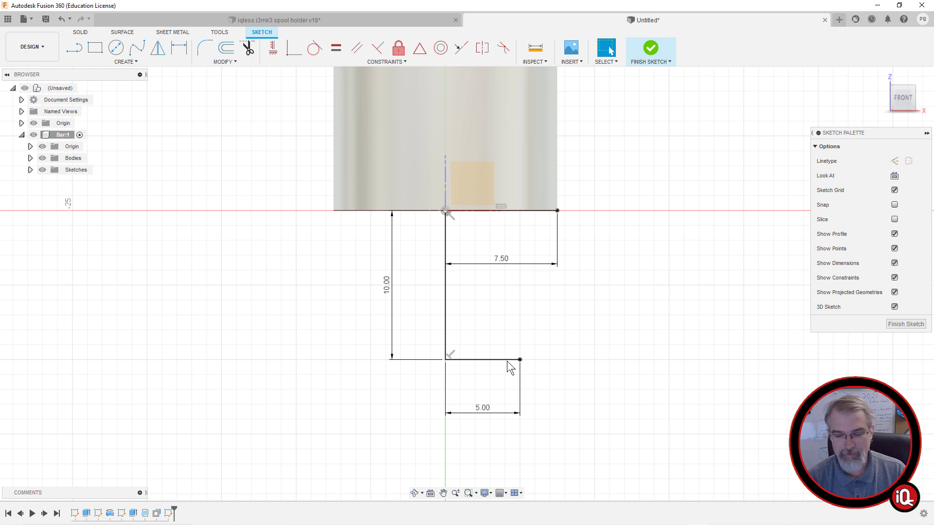
pyautogui.press('l')
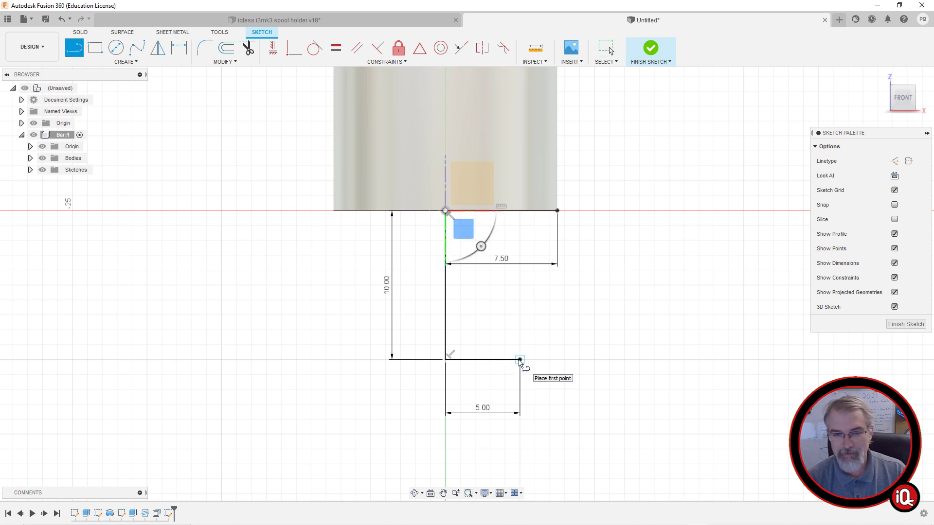
pyautogui.press('Escape')
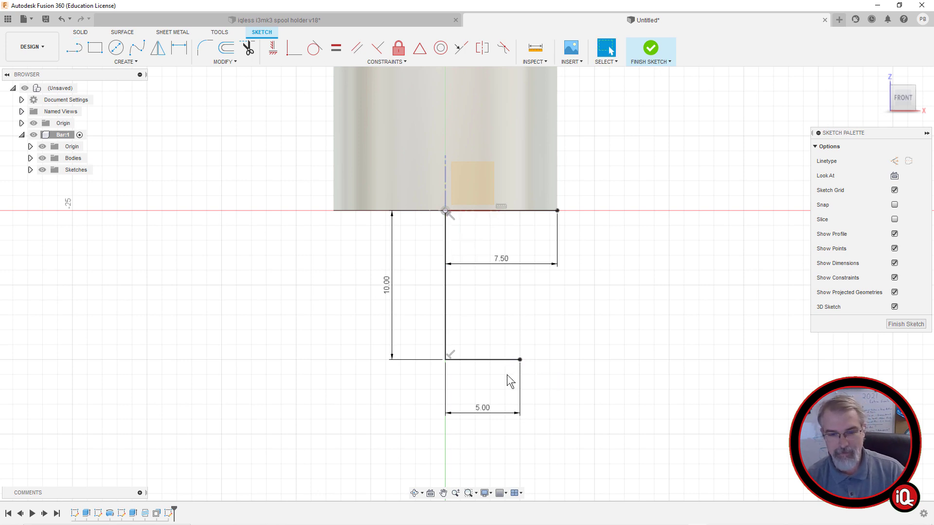
pyautogui.doubleClick(486, 409)
pyautogui.write('10')
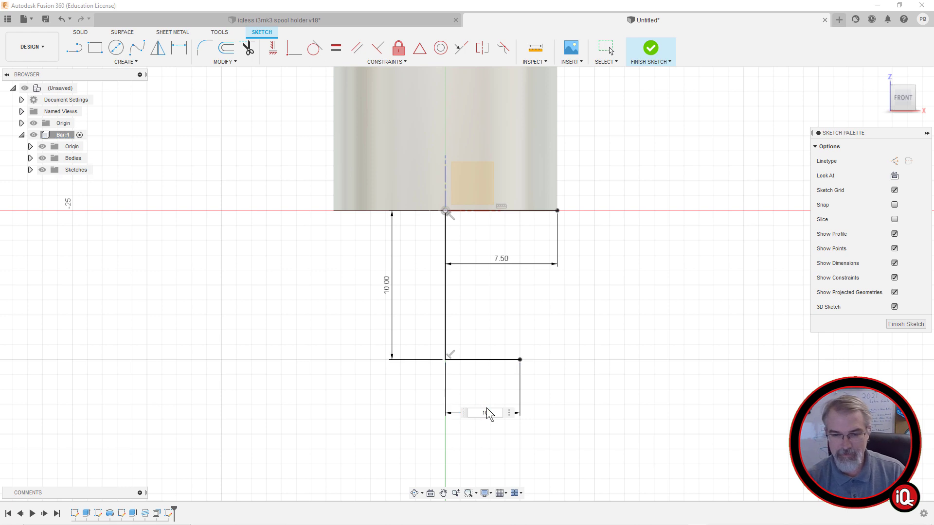
pyautogui.press('Return')
# Draw a 45° flared line from the bottom line's end and delete the stray line above it
pyautogui.press('l')
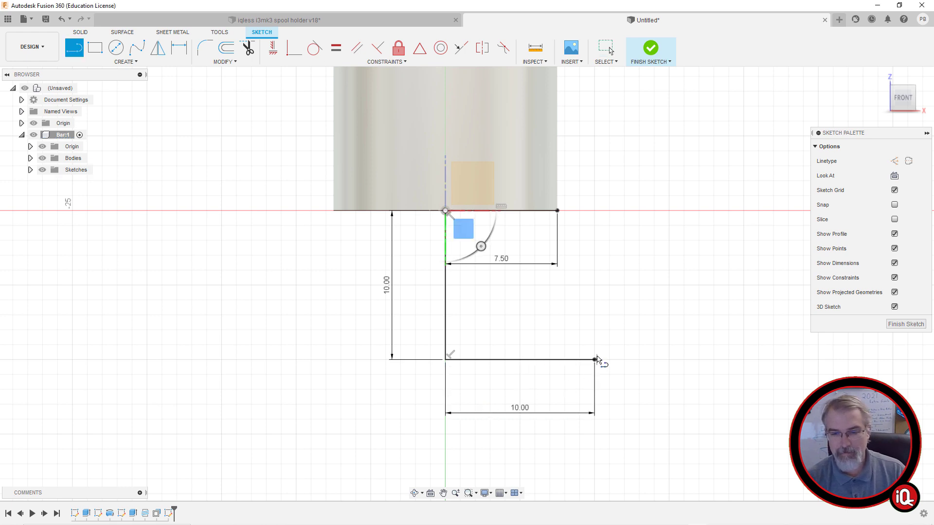
pyautogui.moveTo(594, 359); pyautogui.dragTo(609, 350)
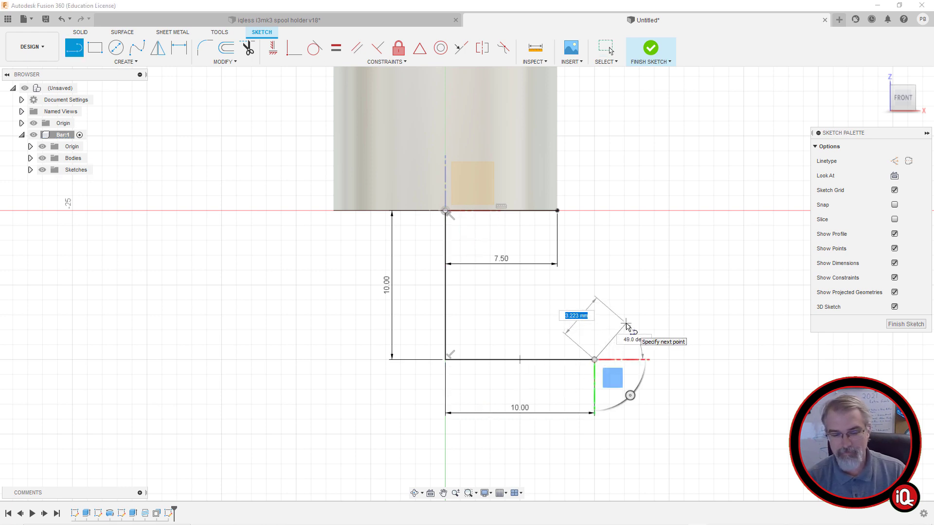
pyautogui.write('45')
pyautogui.press('Tab')
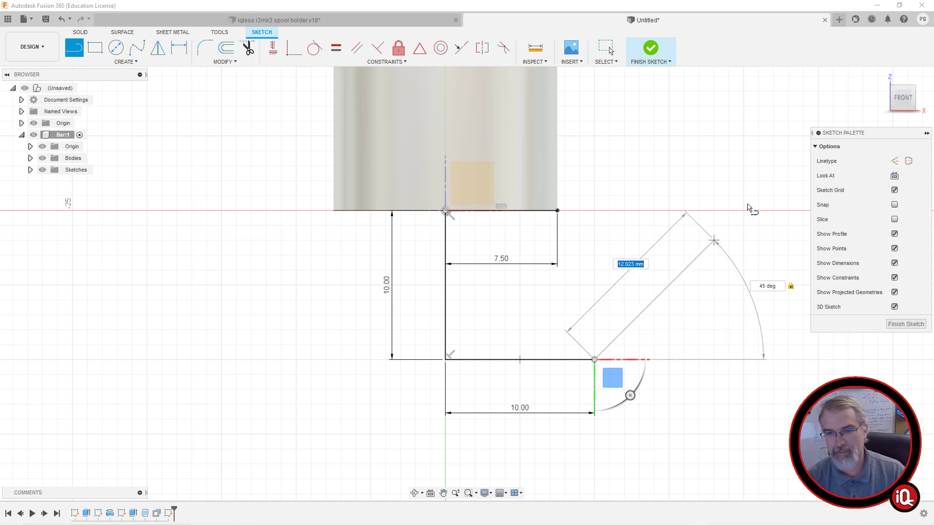
pyautogui.click(763, 192)
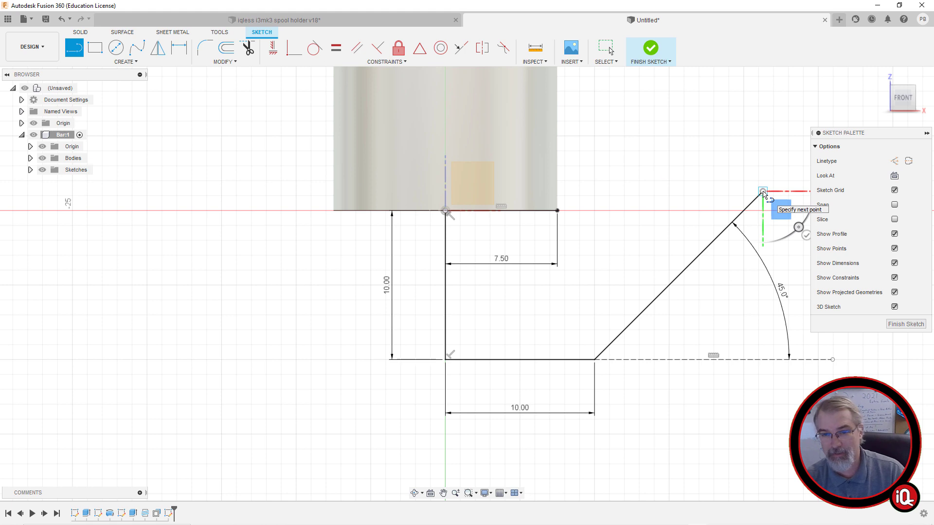
pyautogui.click(651, 162)
pyautogui.press('Escape')
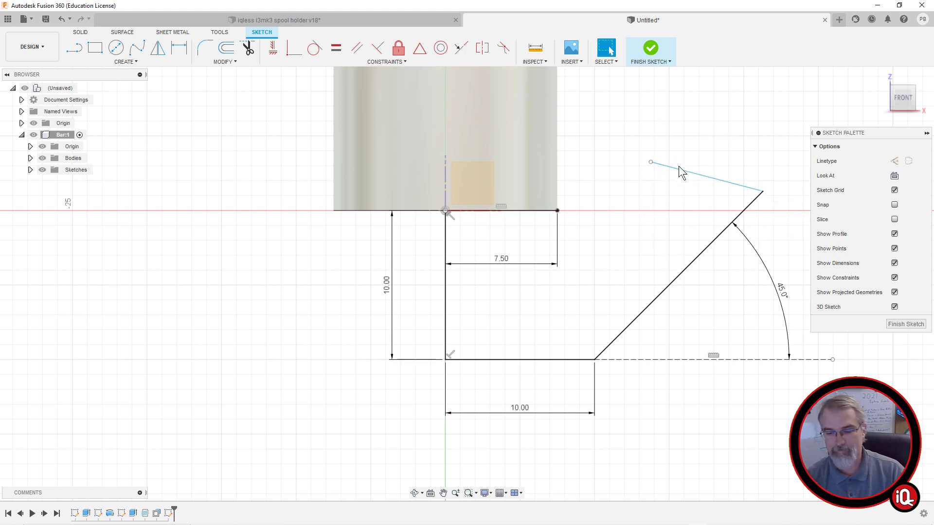
pyautogui.click(678, 168)
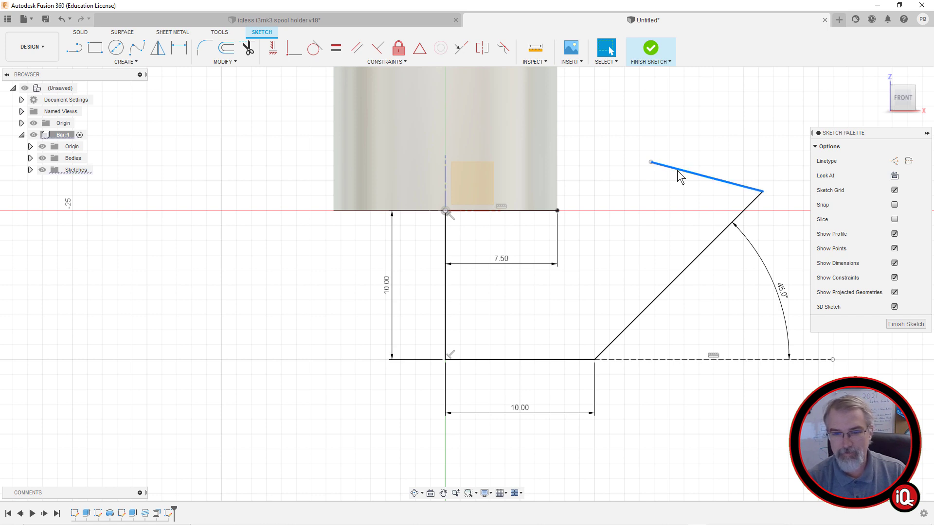
pyautogui.press('Delete')
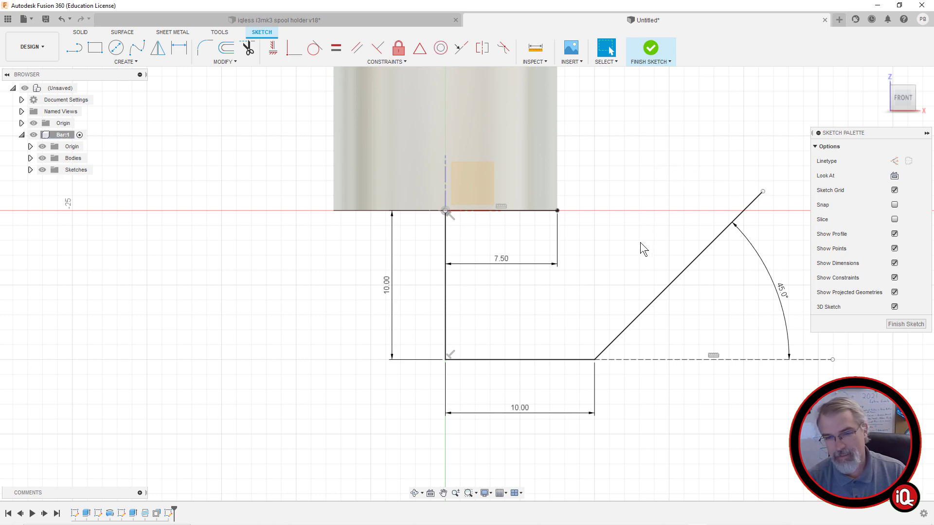
# Draw a three-point arc from the 7.50 line's endpoint down across the 45° line
pyautogui.press('s')
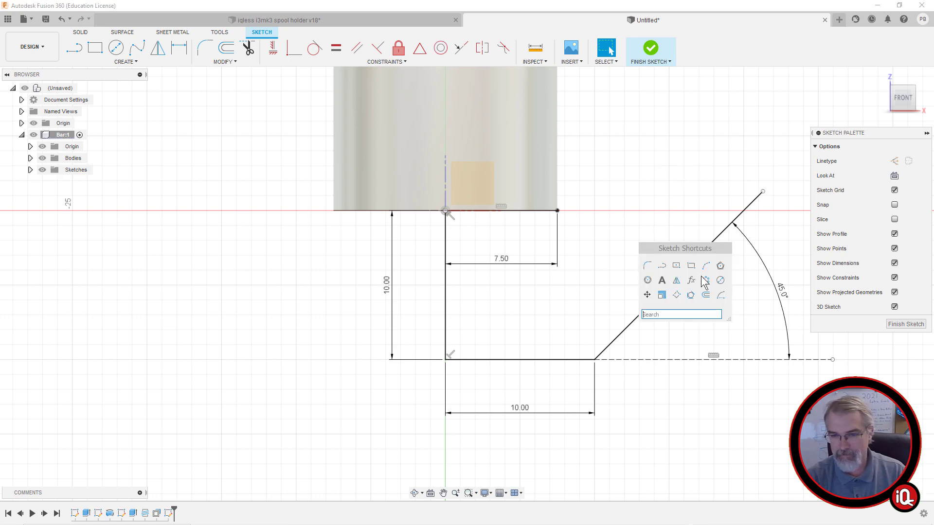
pyautogui.click(706, 265)
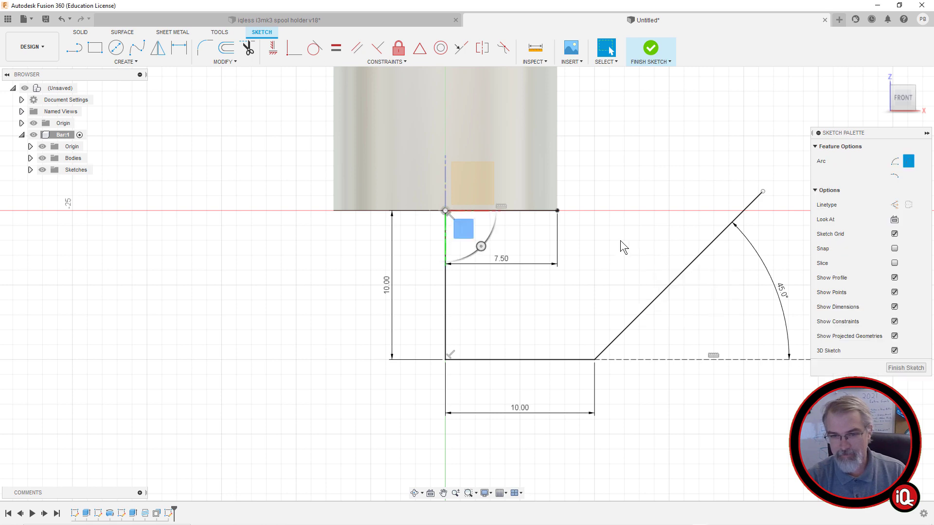
pyautogui.click(557, 211)
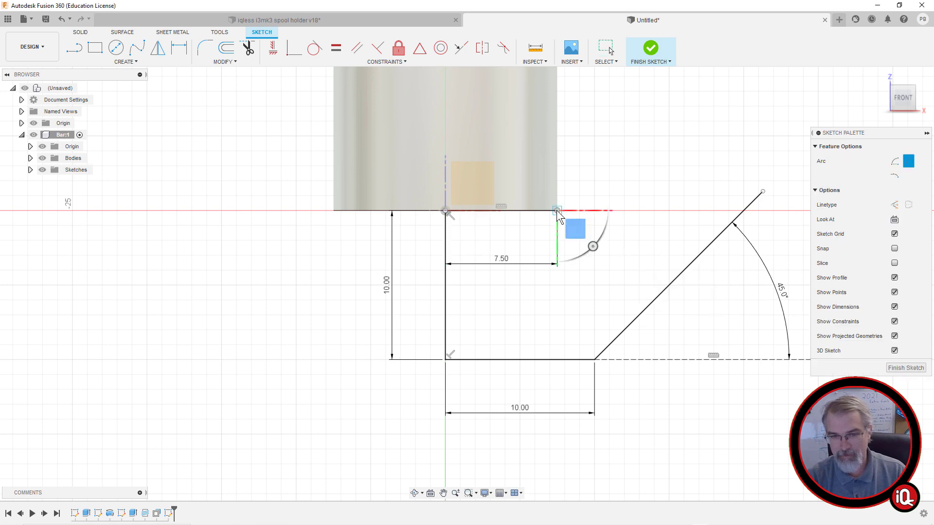
pyautogui.click(700, 328)
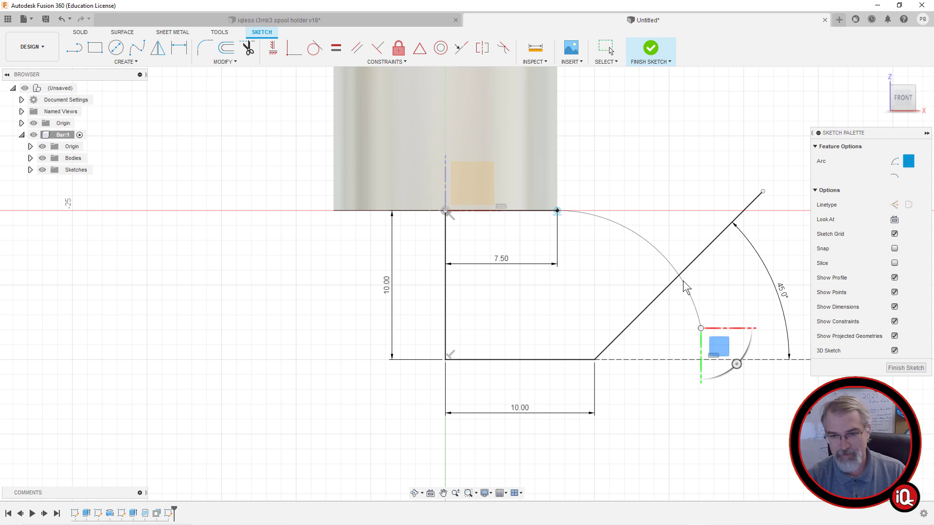
pyautogui.click(683, 281)
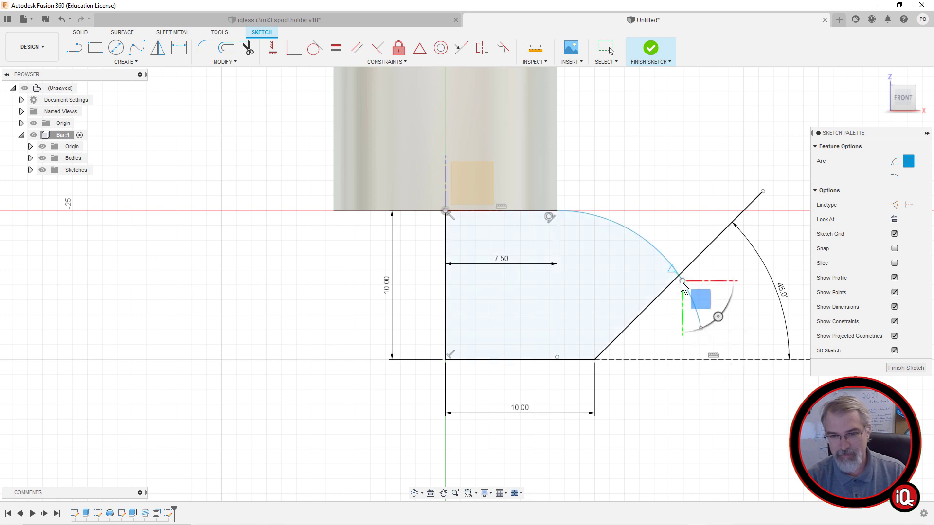
pyautogui.click(655, 246)
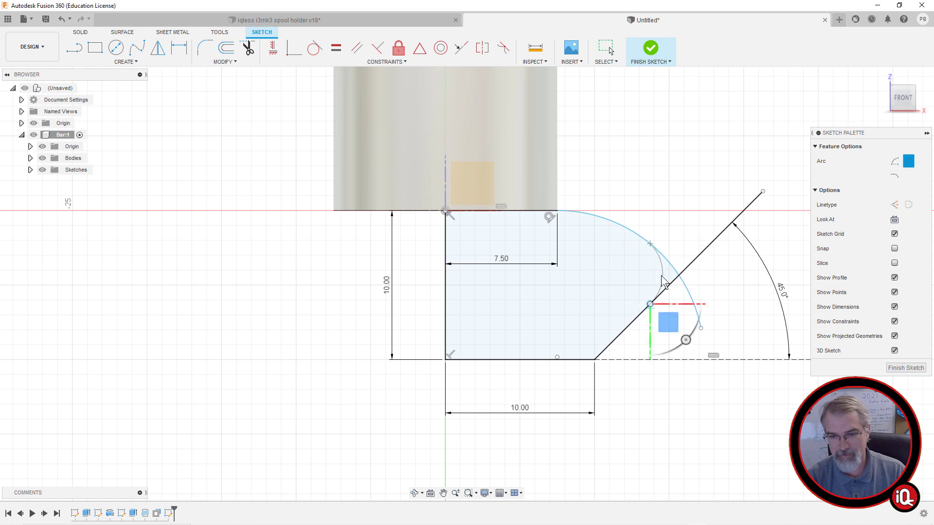
pyautogui.click(662, 282)
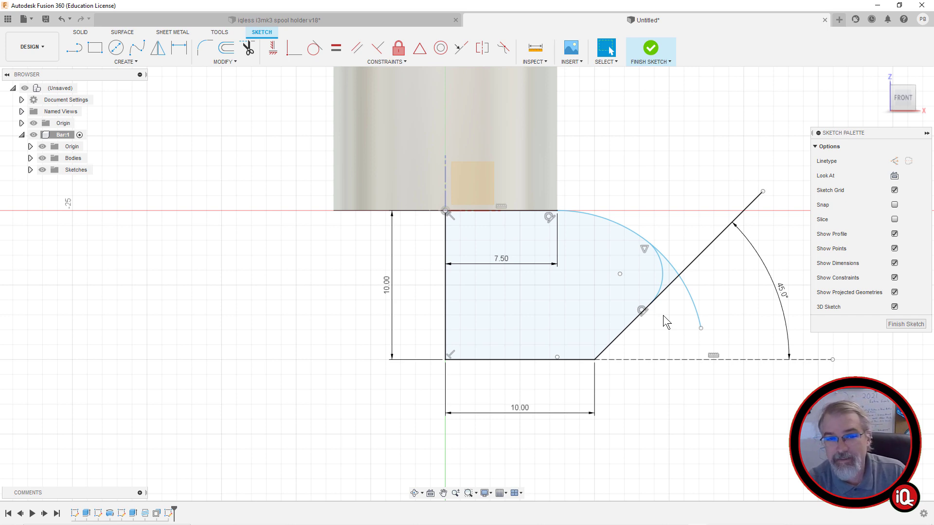
# Trim away the arc's tail and the 45° line's upper part beyond their intersection
pyautogui.click(233, 62)
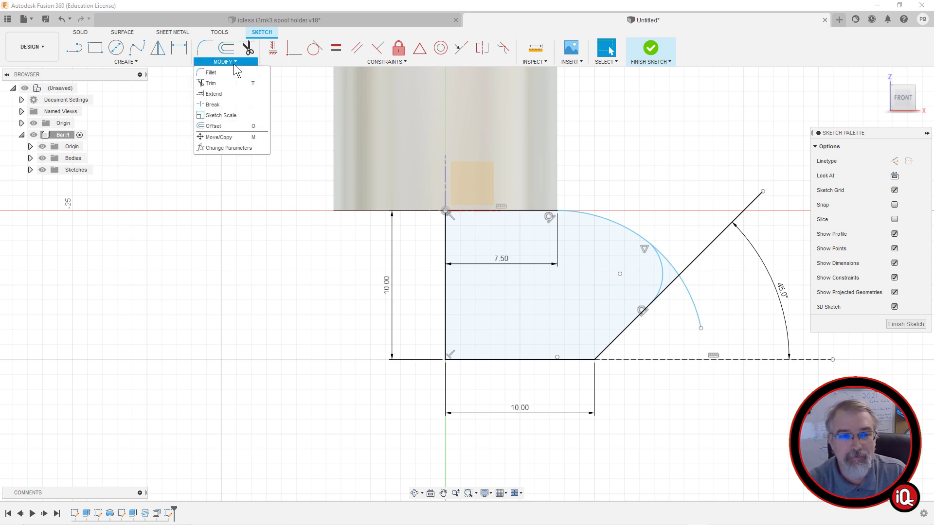
pyautogui.click(214, 83)
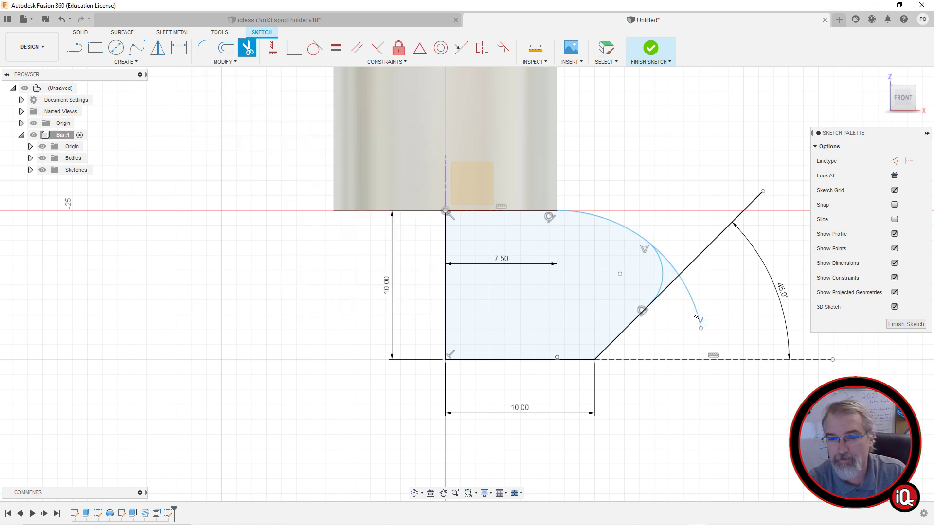
pyautogui.click(689, 291)
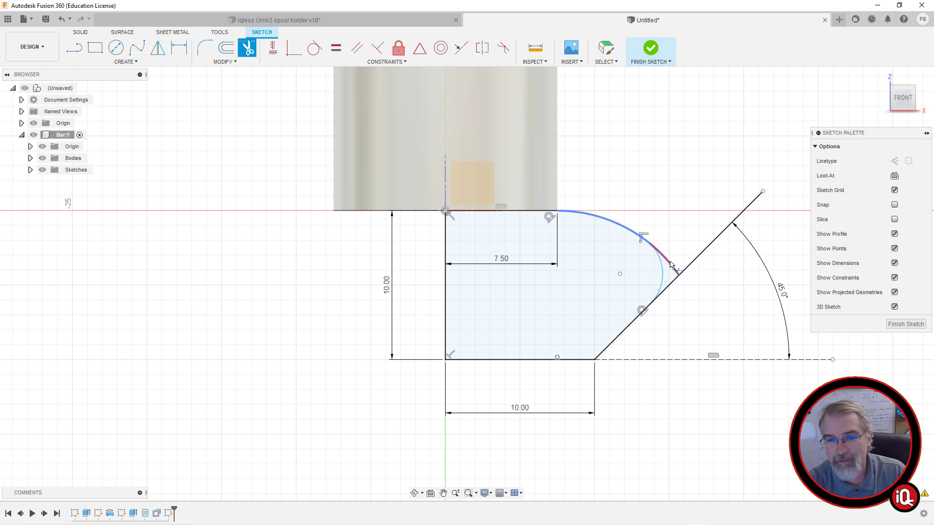
pyautogui.click(711, 243)
pyautogui.click(674, 268)
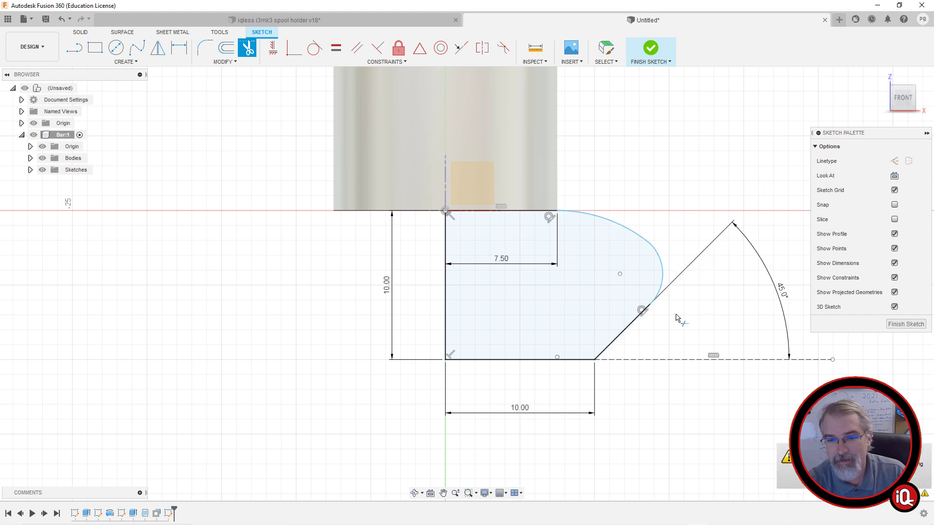
pyautogui.press('Escape')
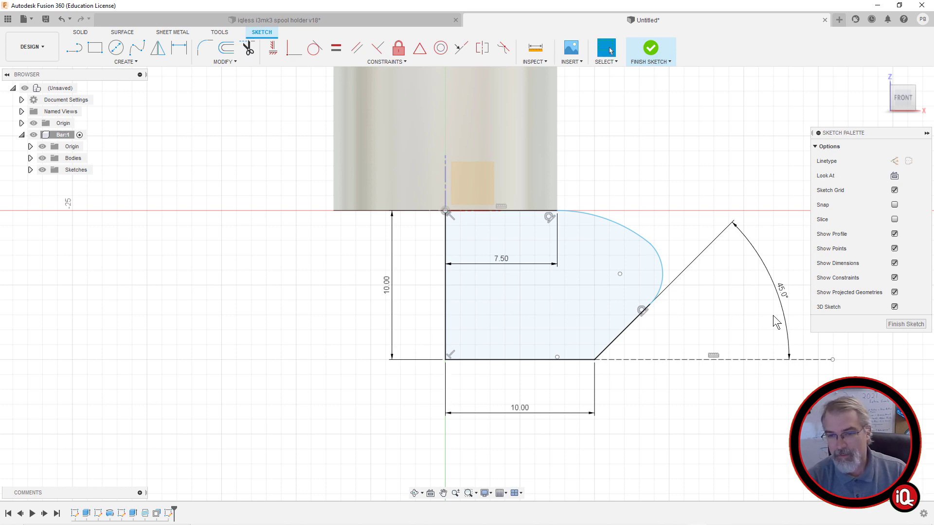
# Finish the nub sketch and revolve it 360° around the rod's vertical axis, joined to the bar
pyautogui.click(895, 324)
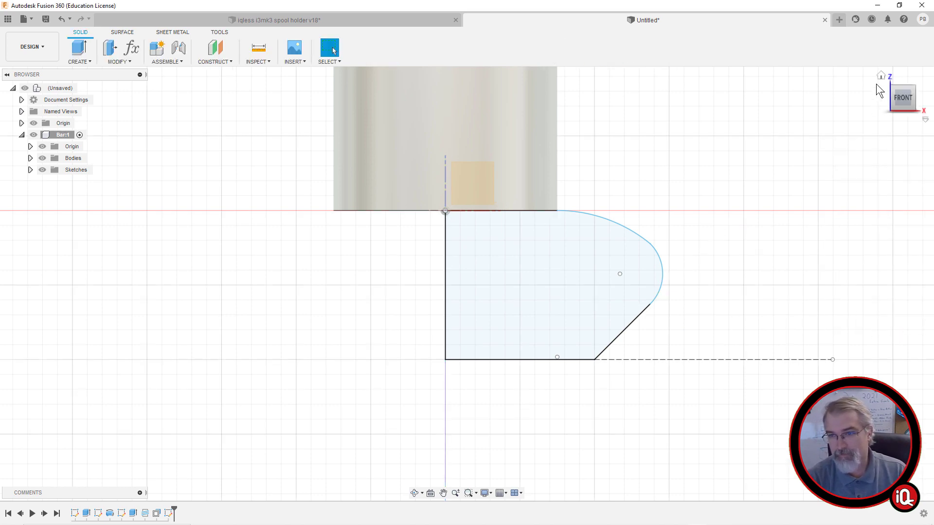
pyautogui.click(881, 76)
pyautogui.scroll(5, 590, 406)
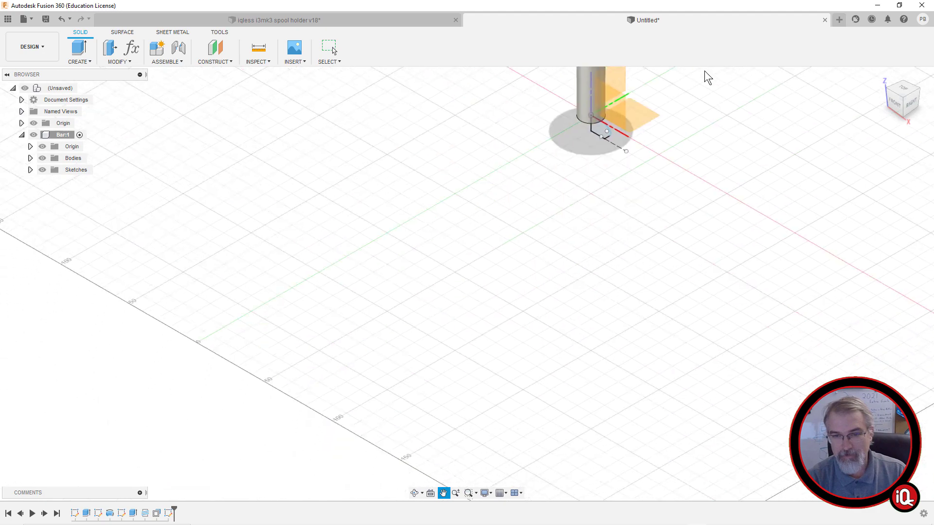
pyautogui.moveTo(494, 351); pyautogui.dragTo(668, 338, button='middle')
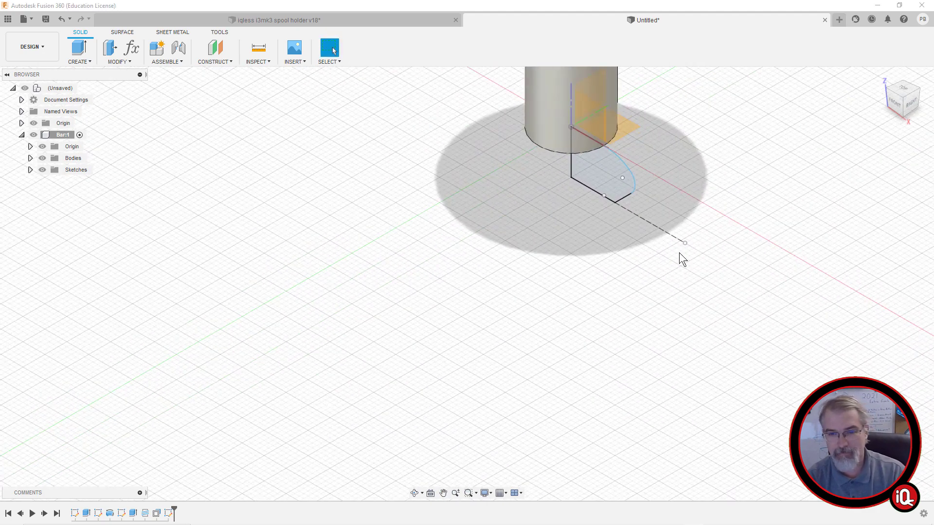
pyautogui.press('s')
pyautogui.click(702, 291)
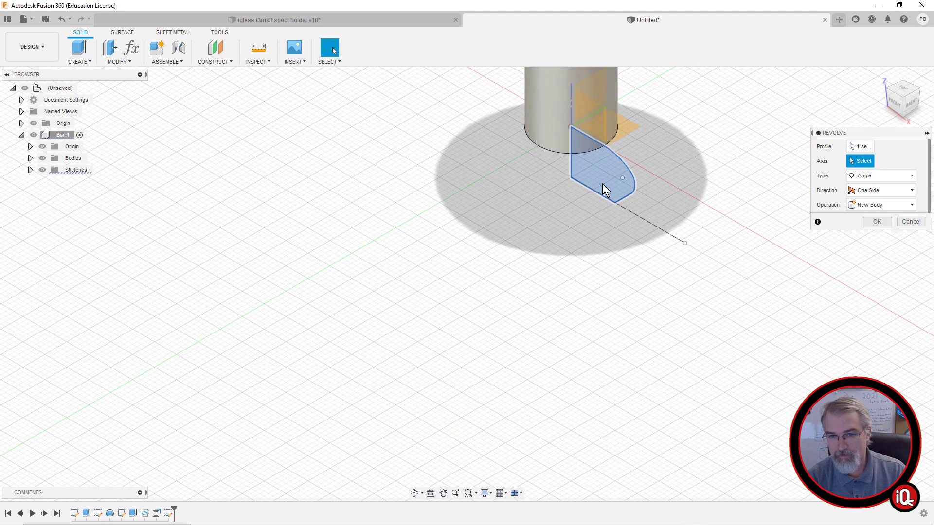
pyautogui.click(572, 155)
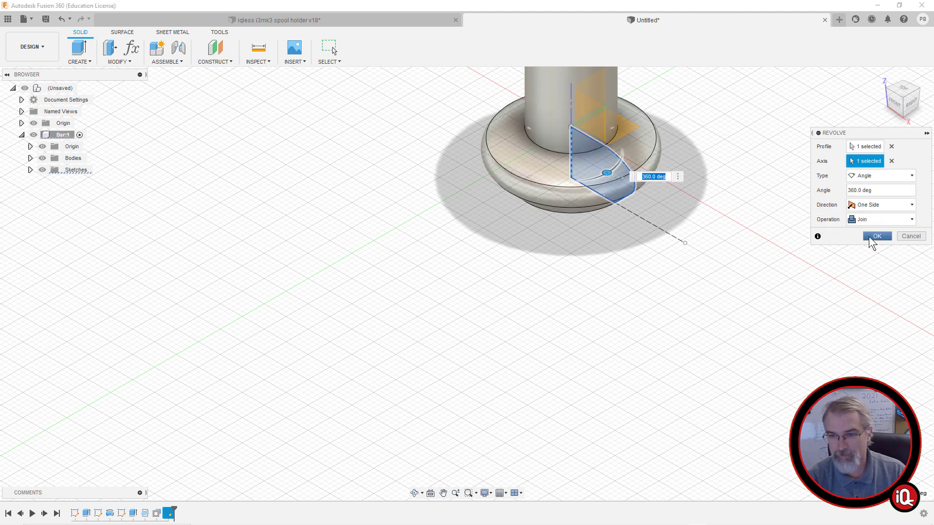
pyautogui.click(876, 236)
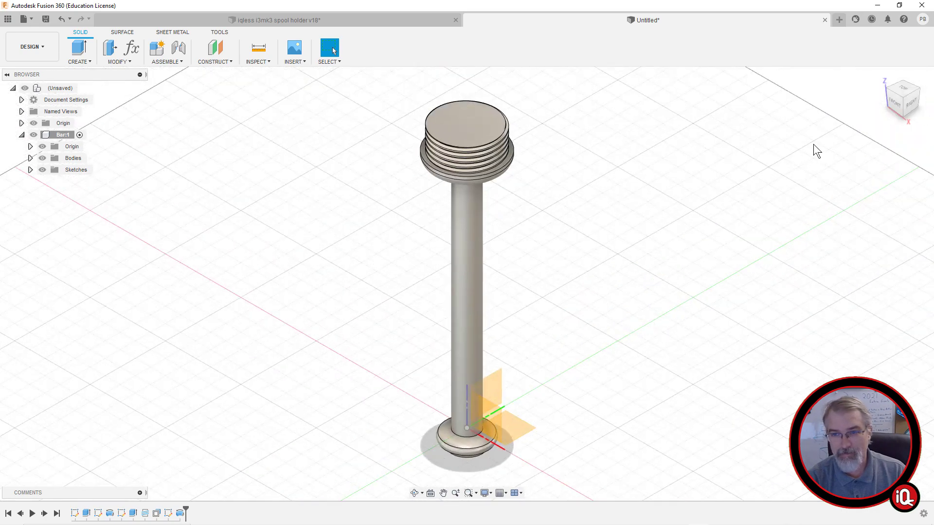
pyautogui.moveTo(903, 121)
pyautogui.mouseDown()
pyautogui.moveTo(906, 74)
pyautogui.moveTo(903, 102)
pyautogui.mouseUp()
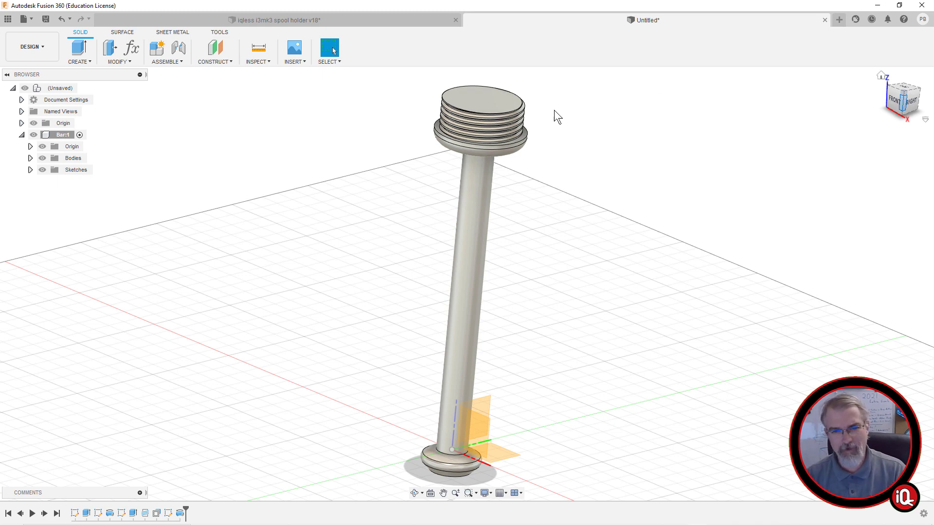
pyautogui.moveTo(559, 168); pyautogui.dragTo(584, 143, button='middle')
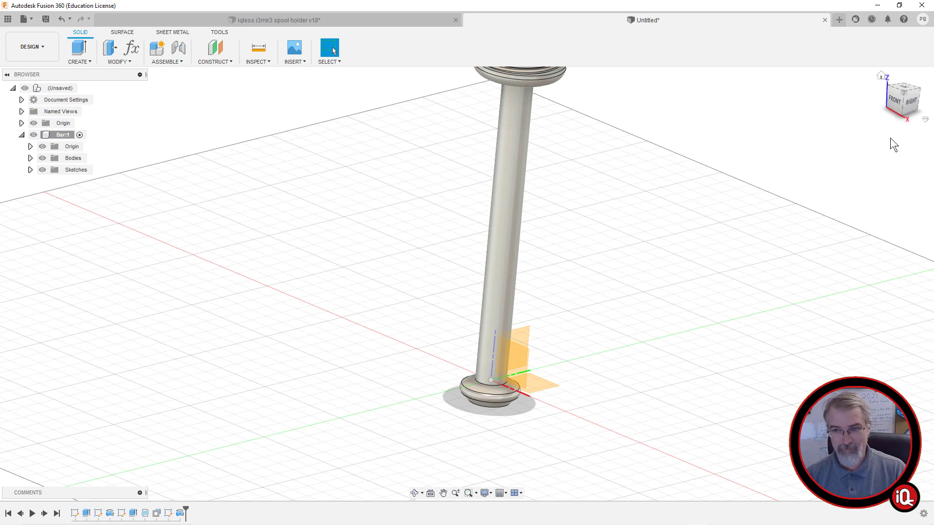
pyautogui.keyDown('shift'); pyautogui.moveTo(905, 117); pyautogui.dragTo(888, 85, button='middle'); pyautogui.keyUp('shift')
pyautogui.keyDown('shift'); pyautogui.moveTo(333, 50); pyautogui.dragTo(334, 51, button='middle'); pyautogui.keyUp('shift')
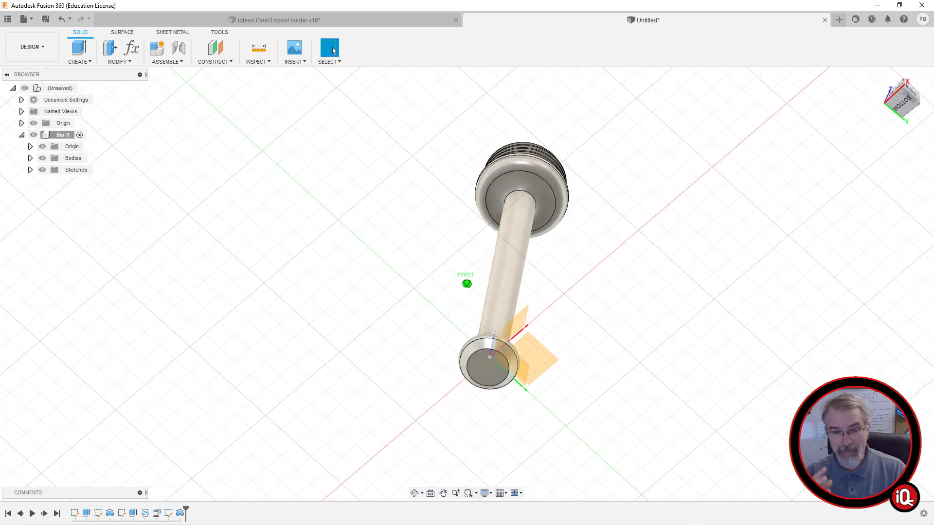
pyautogui.click(881, 75)
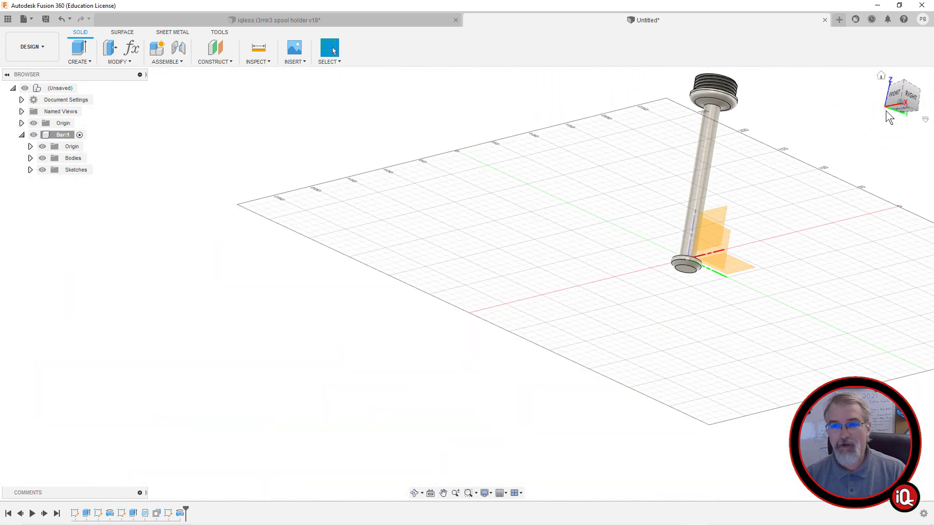
pyautogui.click(884, 77)
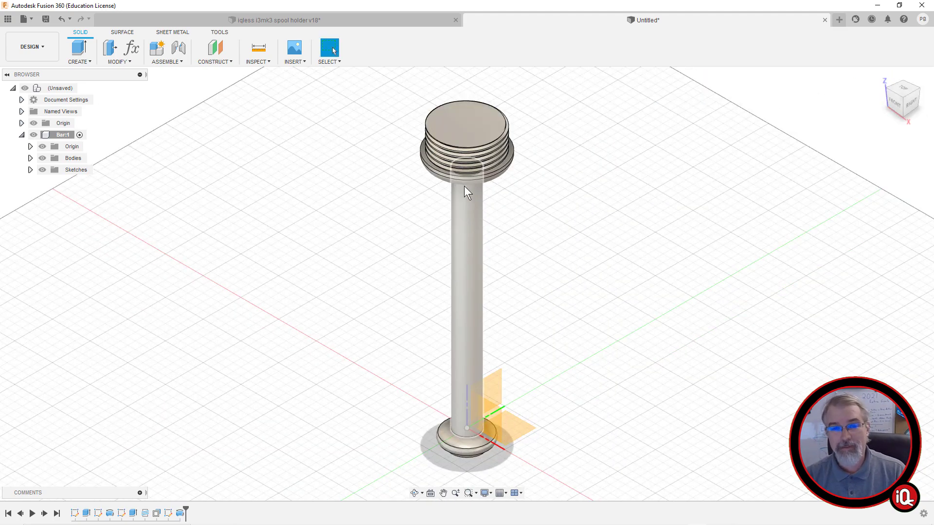
pyautogui.click(888, 94)
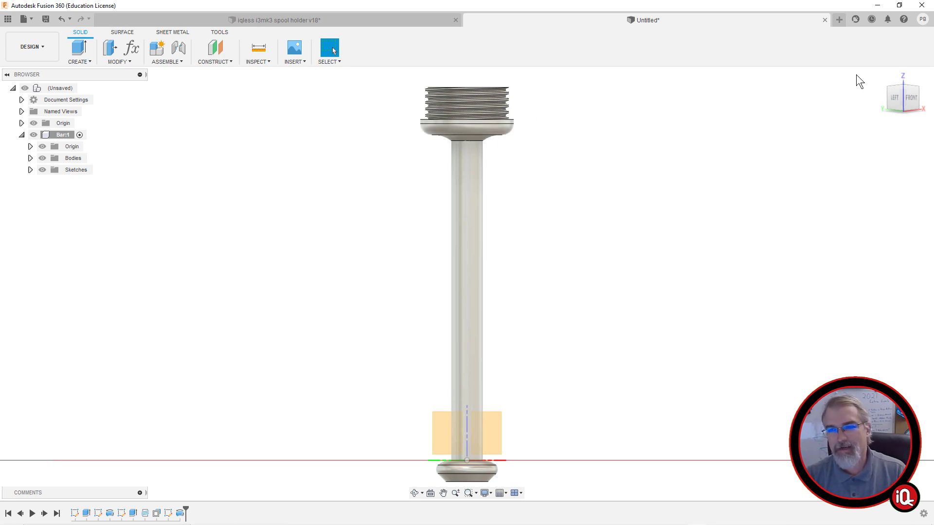
pyautogui.click(881, 77)
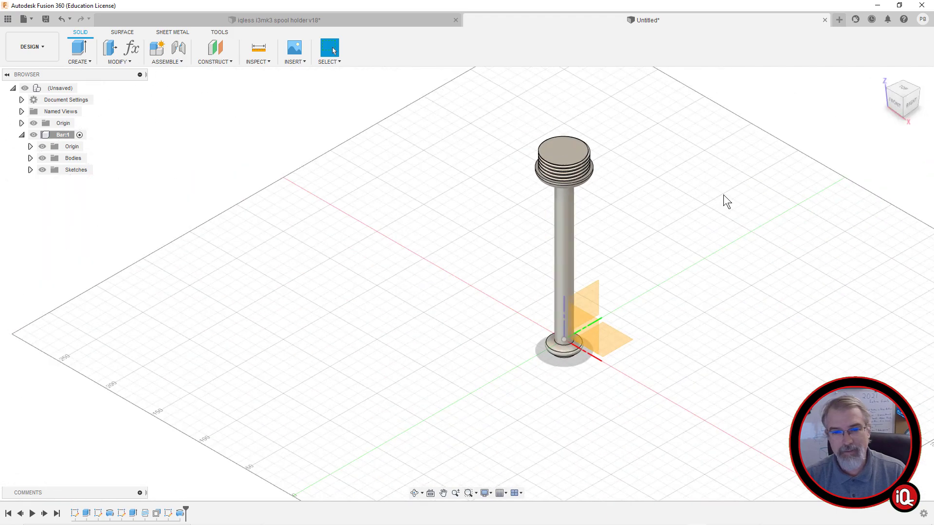
pyautogui.moveTo(723, 194); pyautogui.dragTo(657, 187, button='middle')
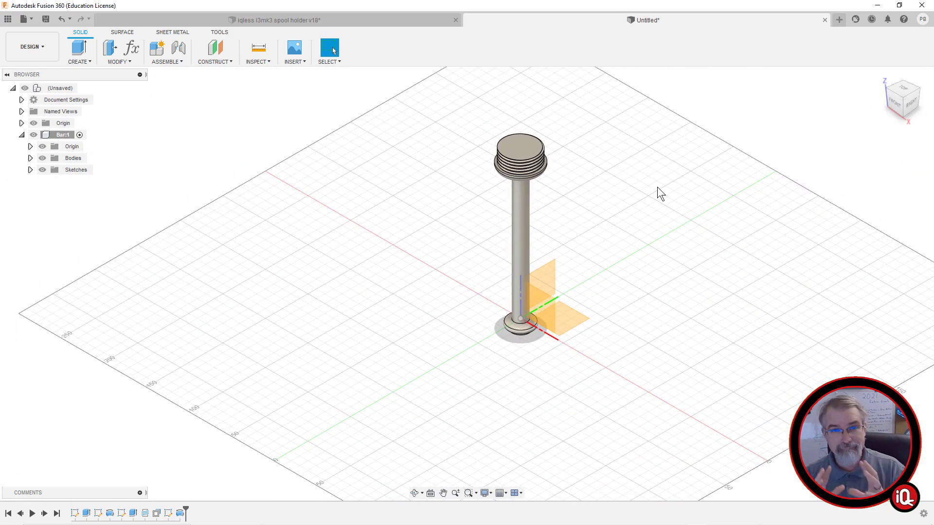